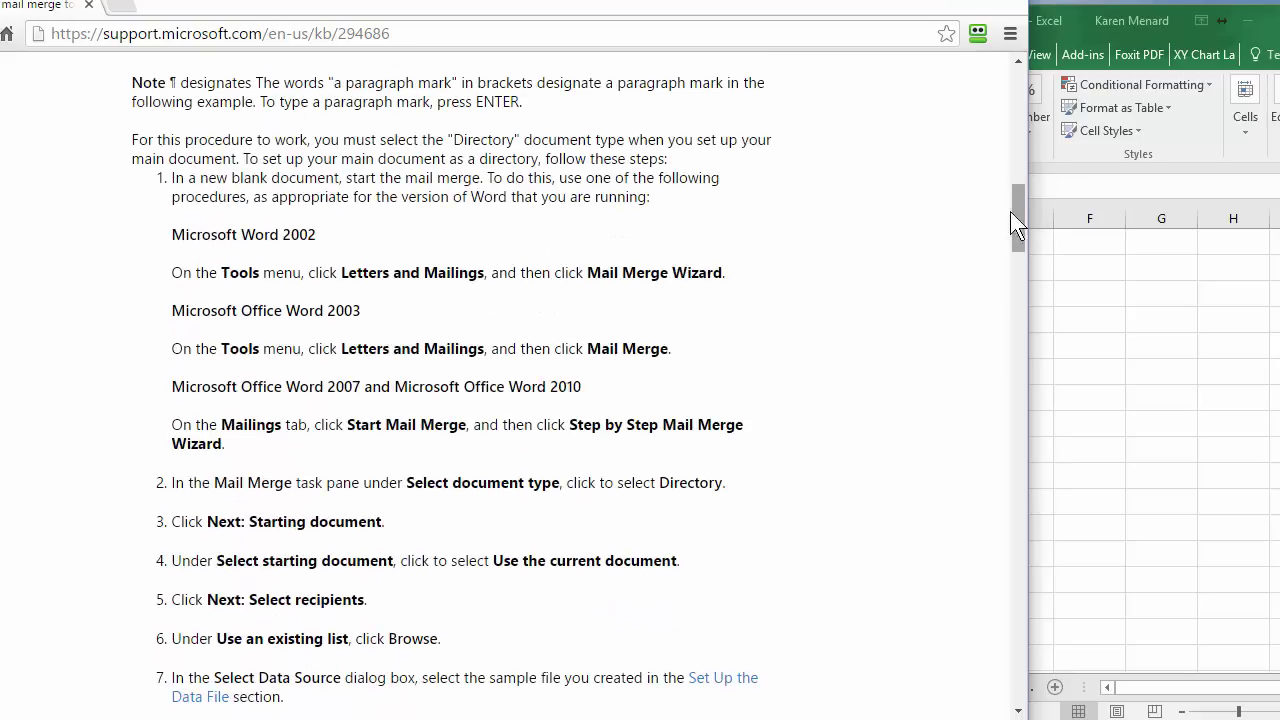
# Compare the article's sorted City/Employee/Sales sample table with MM_Master's Sheet2 data.
pyautogui.scroll(7, 563, 295)
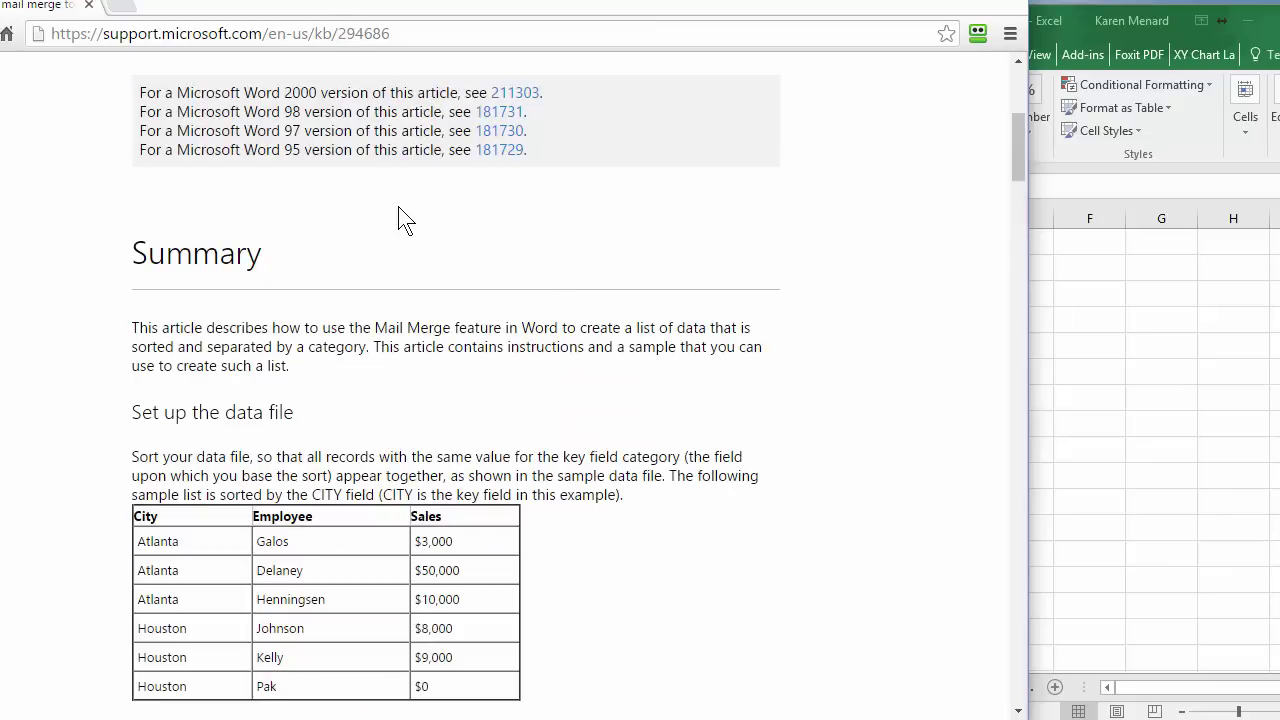
pyautogui.scroll(-3, 360, 290)
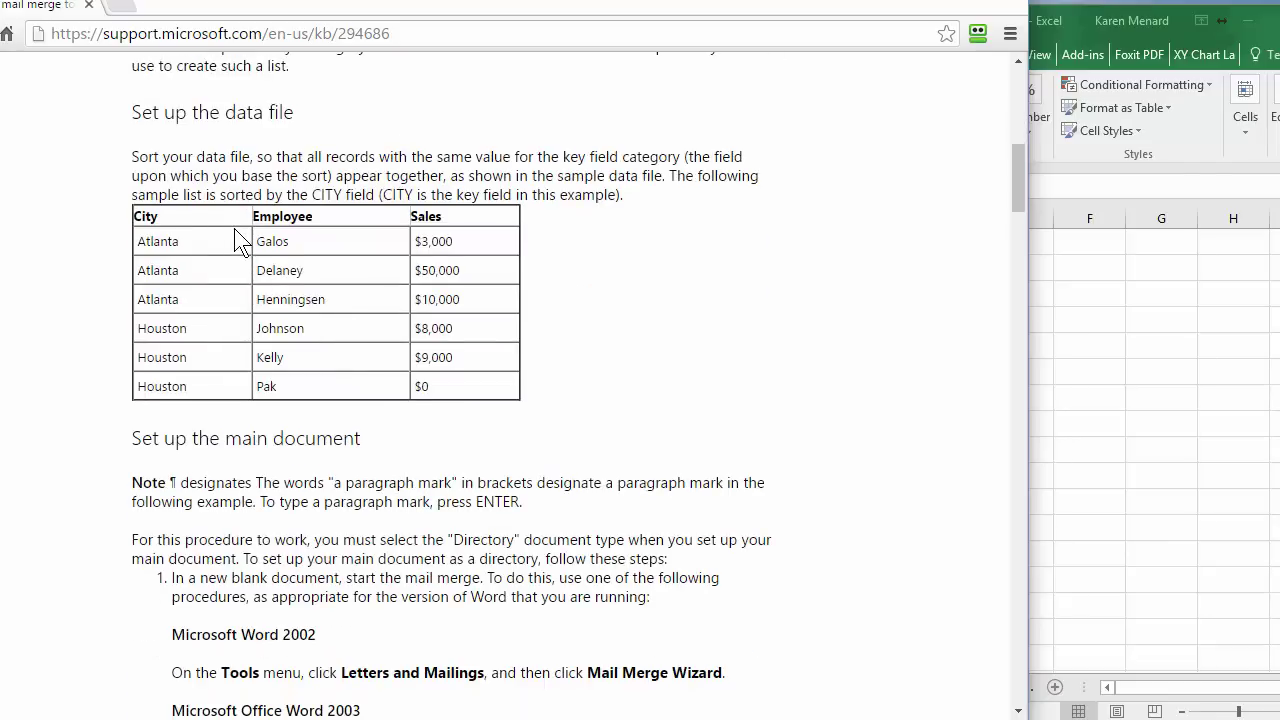
pyautogui.click(1135, 360)
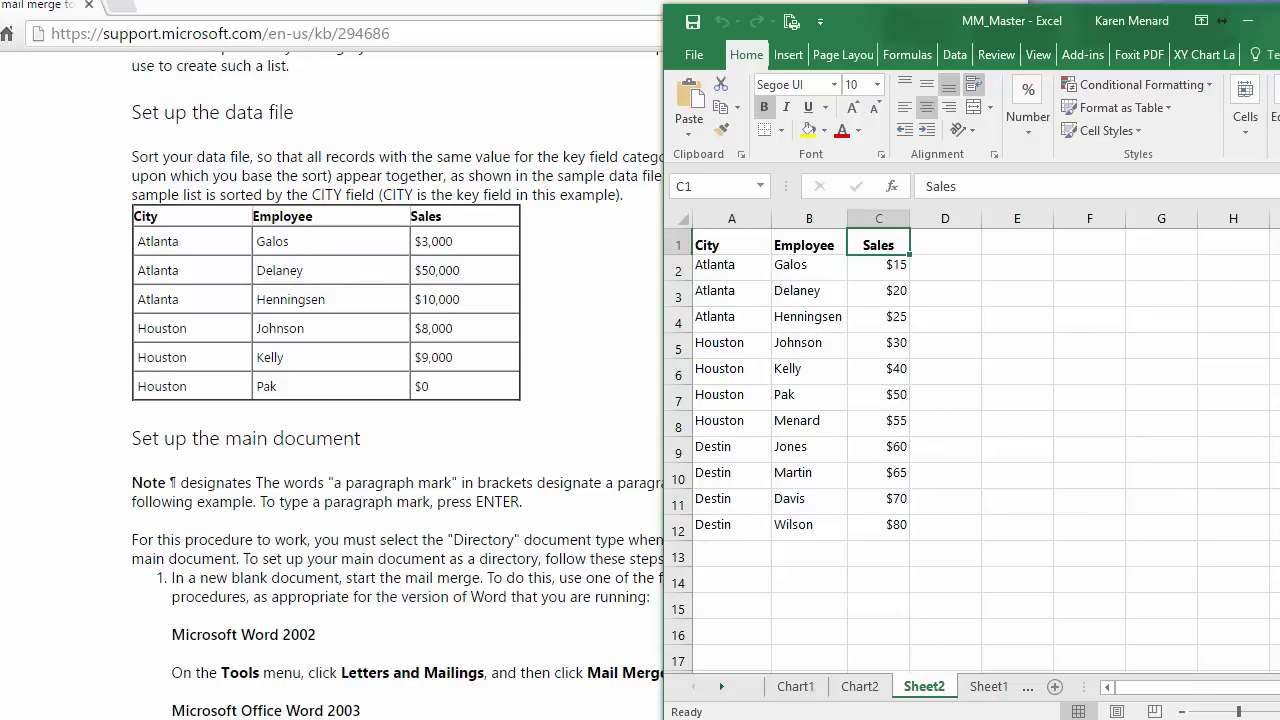
# Minimize the MM_Master workbook and scroll the article to its Example section.
pyautogui.click(1247, 20)
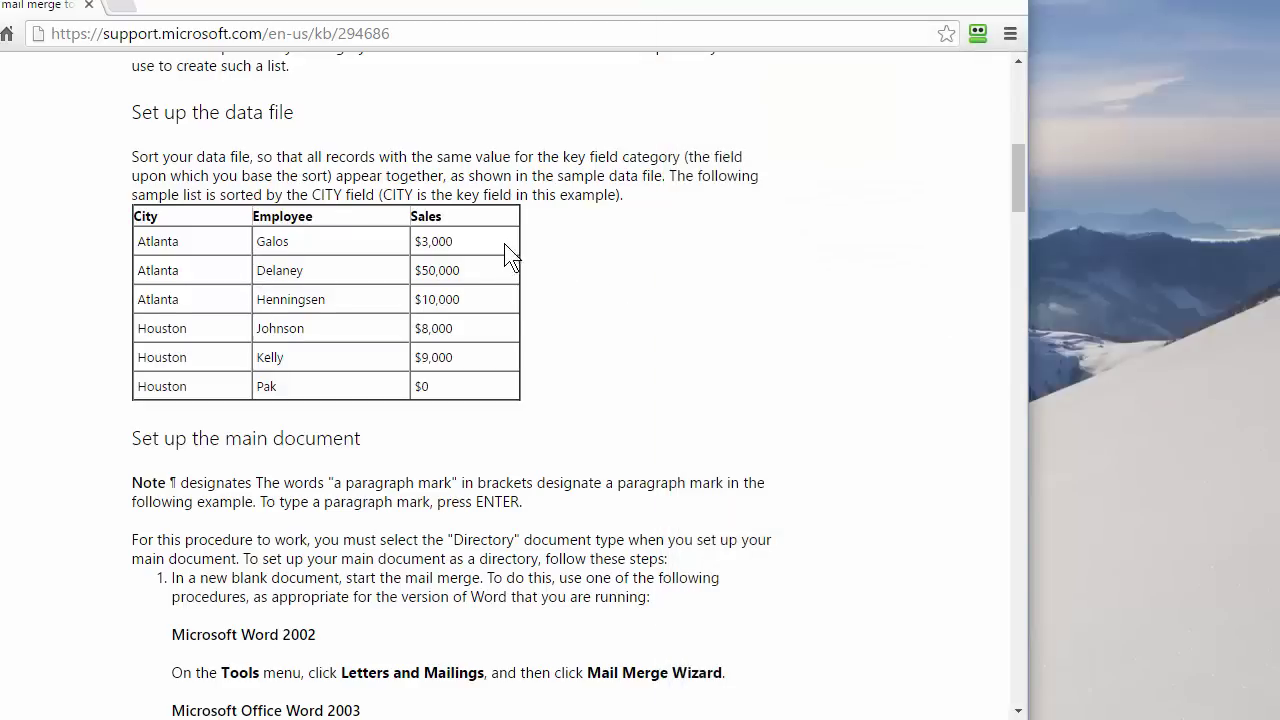
pyautogui.scroll(-4, 434, 309)
pyautogui.scroll(-5, 409, 312)
pyautogui.scroll(4, 406, 307)
pyautogui.scroll(1, 409, 313)
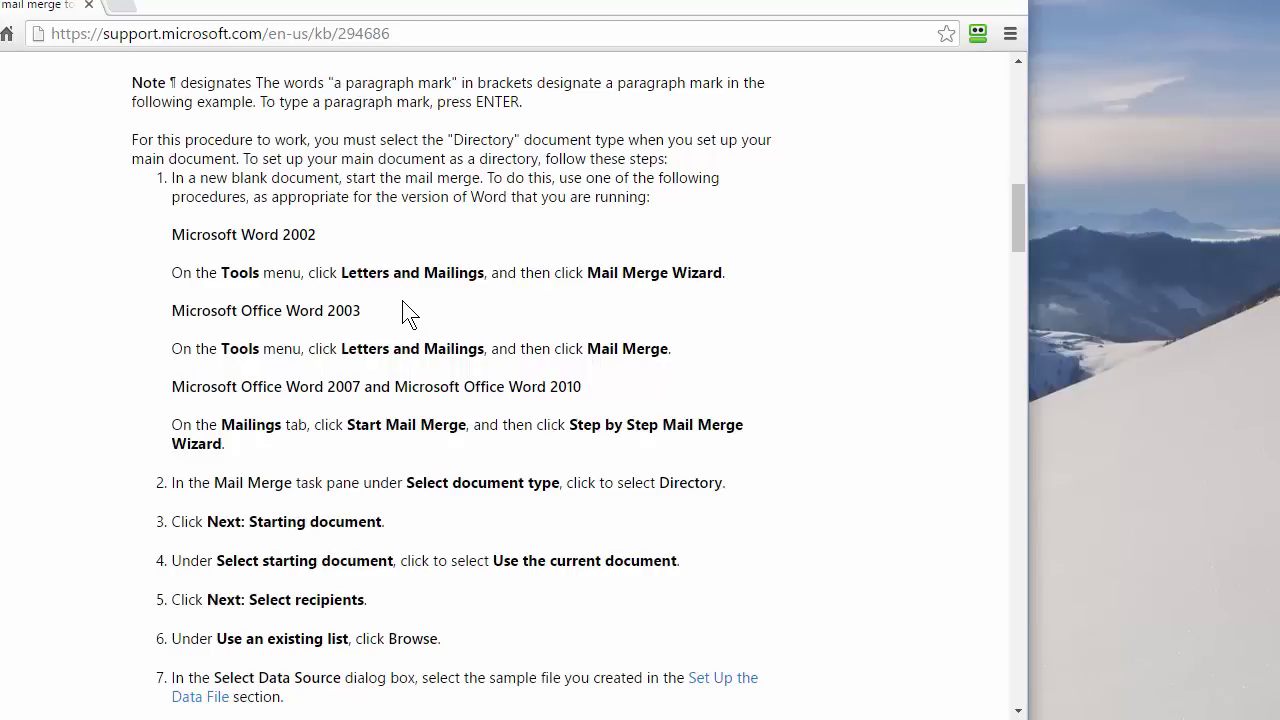
pyautogui.scroll(-6, 405, 313)
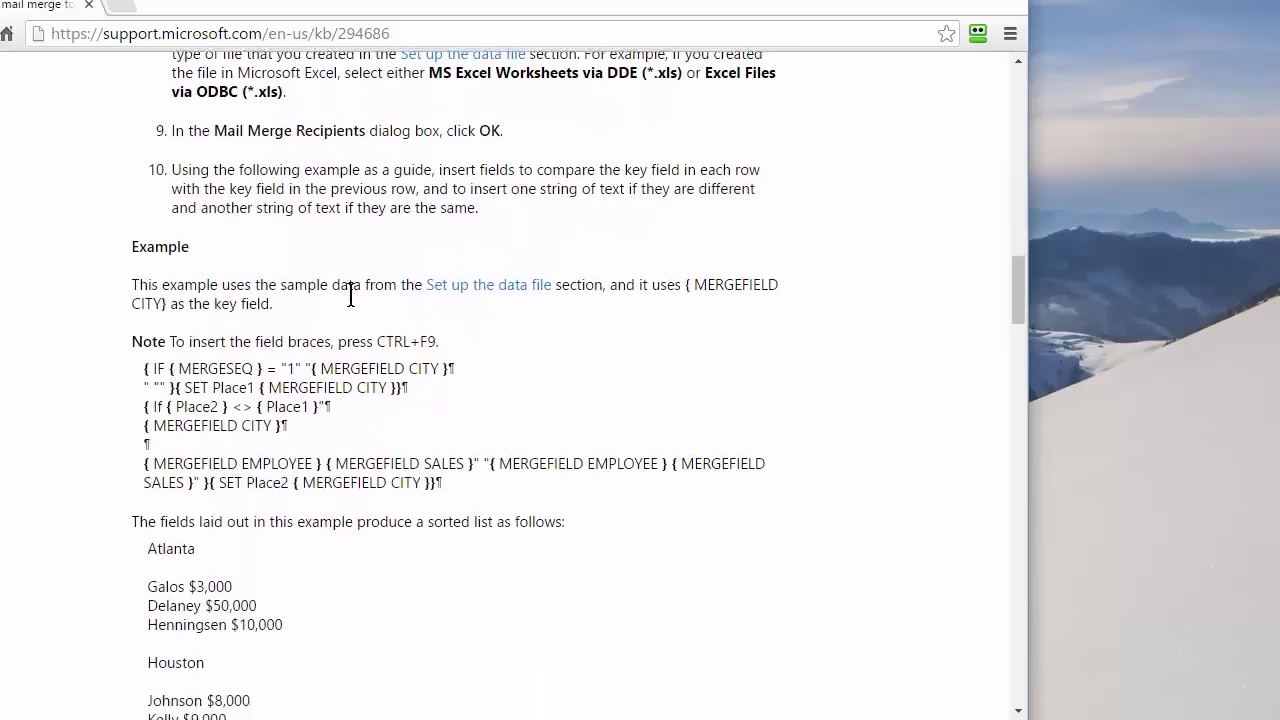
pyautogui.scroll(-1, 355, 305)
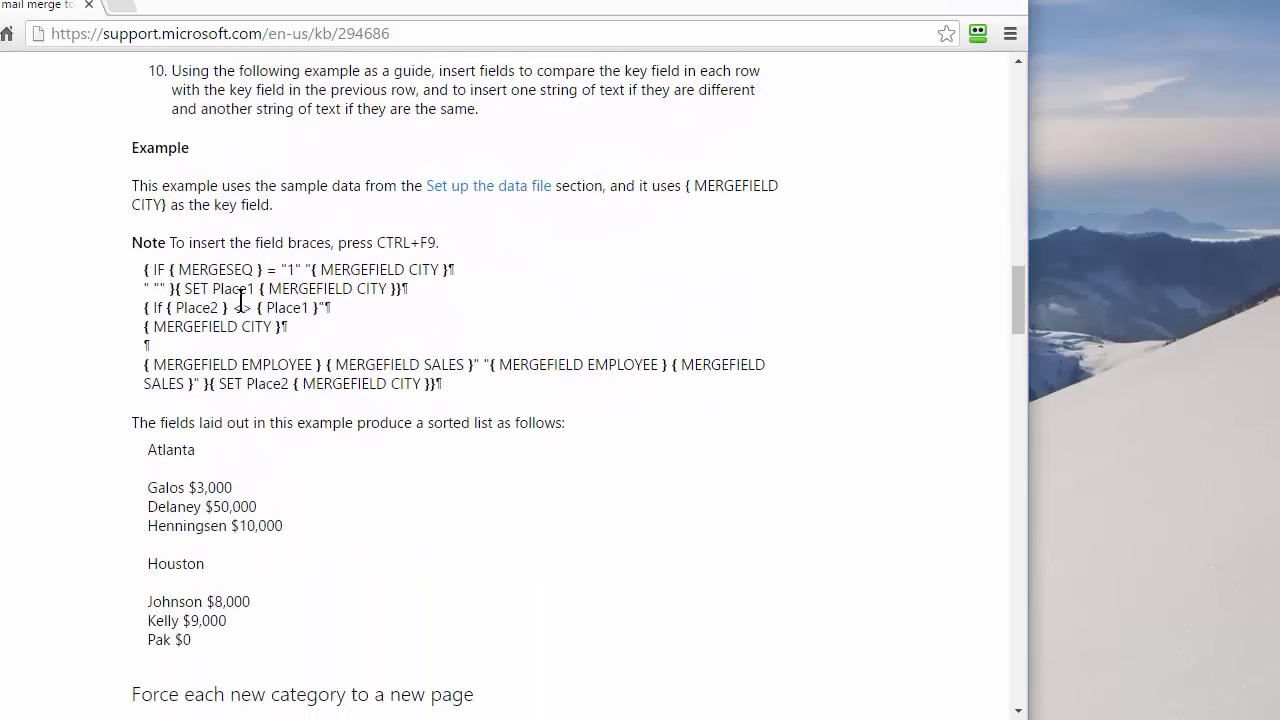
# Copy the article's example IF/SET/MERGEFIELD field code block.
pyautogui.moveTo(144, 270); pyautogui.dragTo(470, 384)
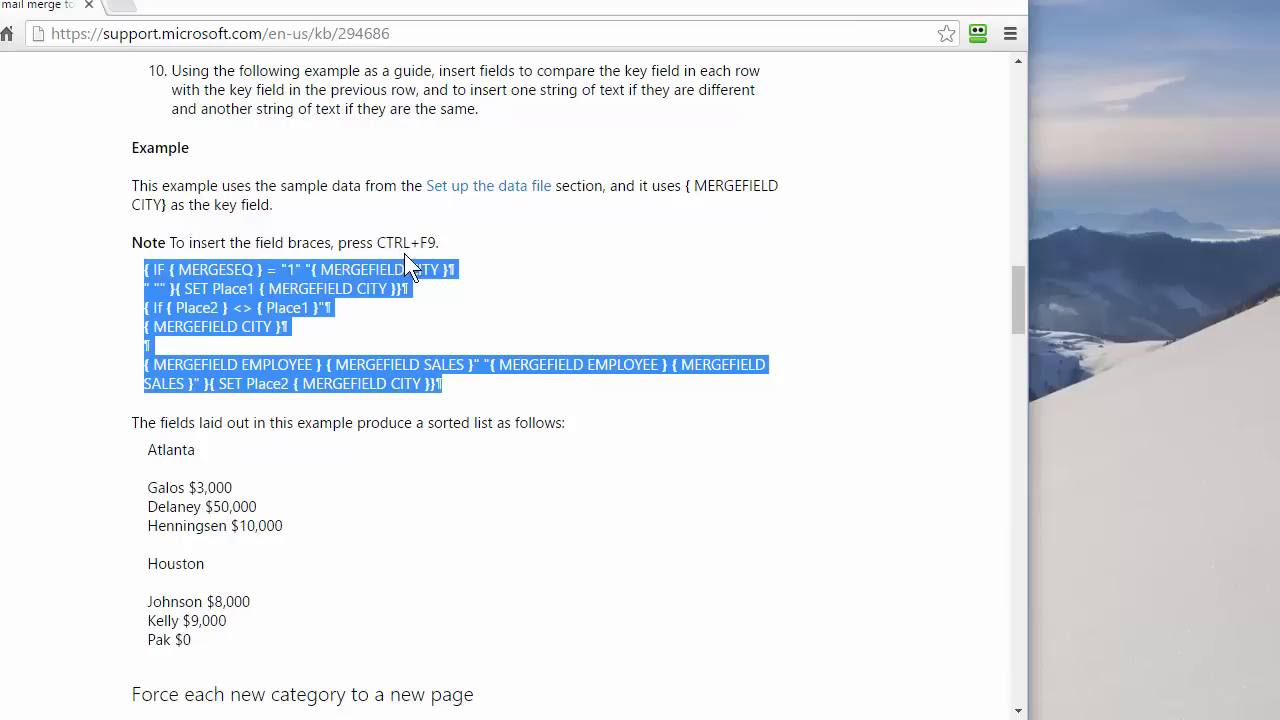
pyautogui.rightClick(232, 300)
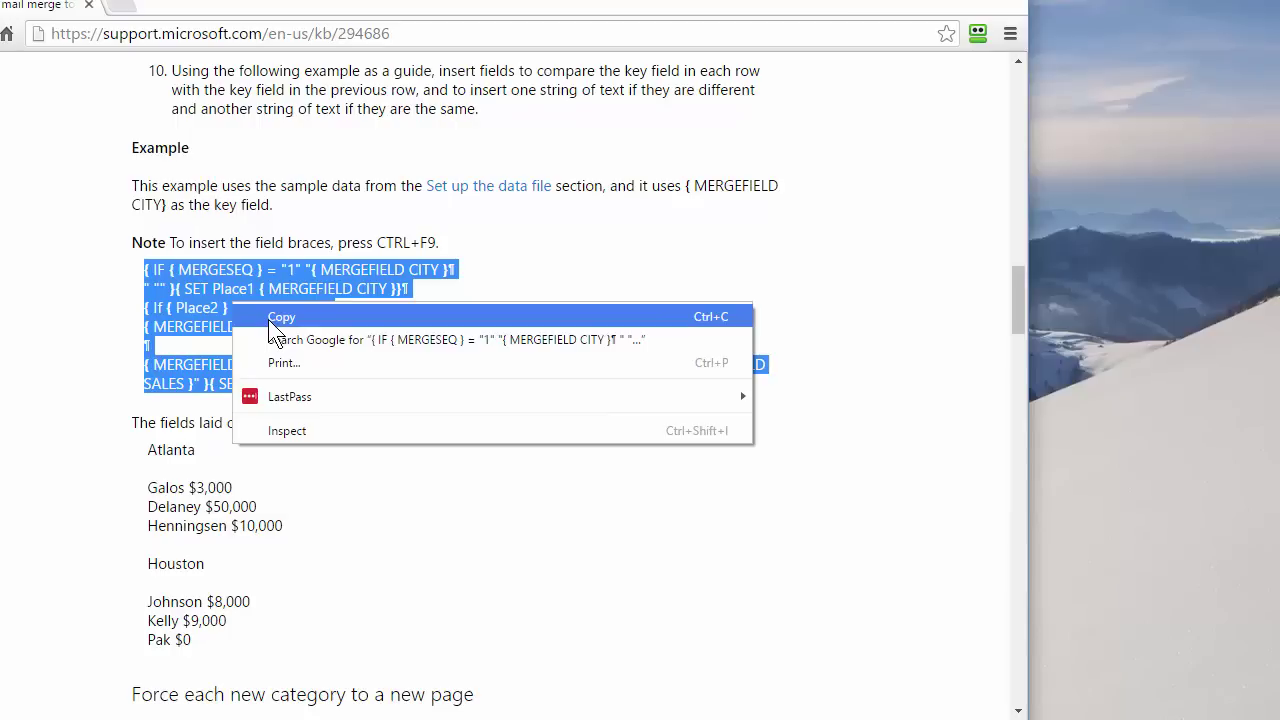
pyautogui.click(272, 318)
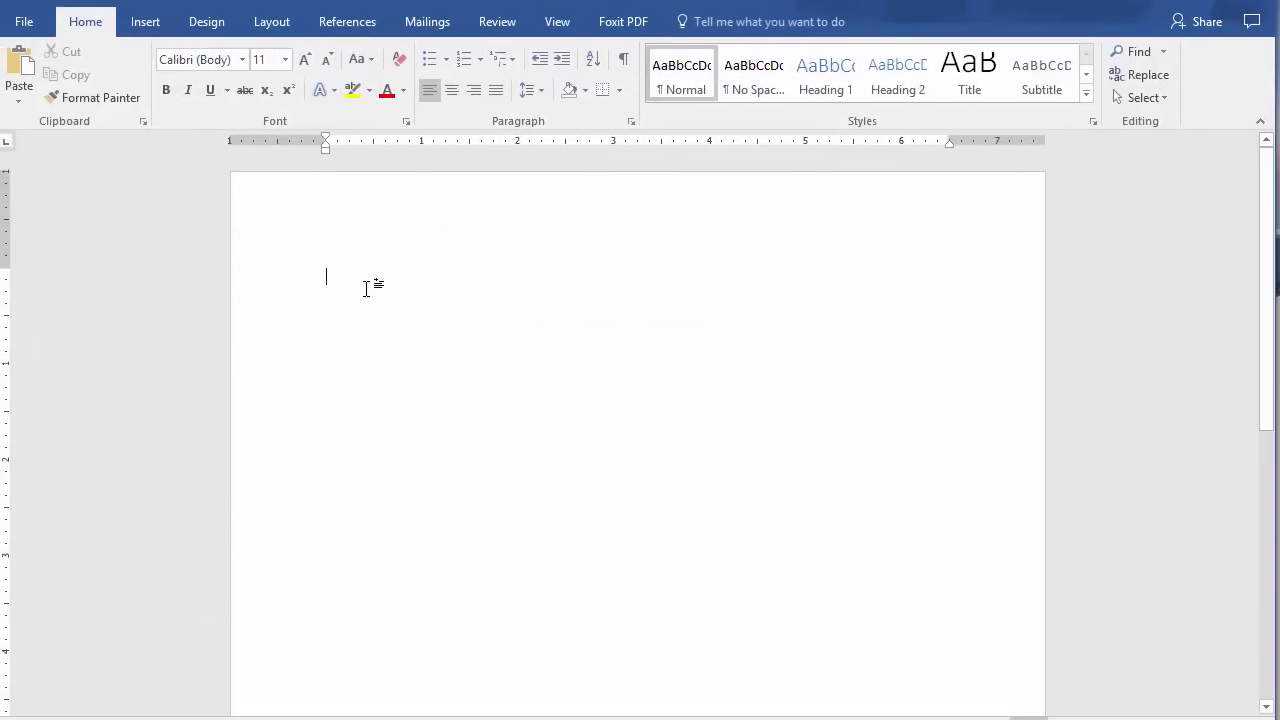
# Paste the copied field code below an empty first line in Word.
pyautogui.press('Return')
pyautogui.hotkey('ctrl', 'v')
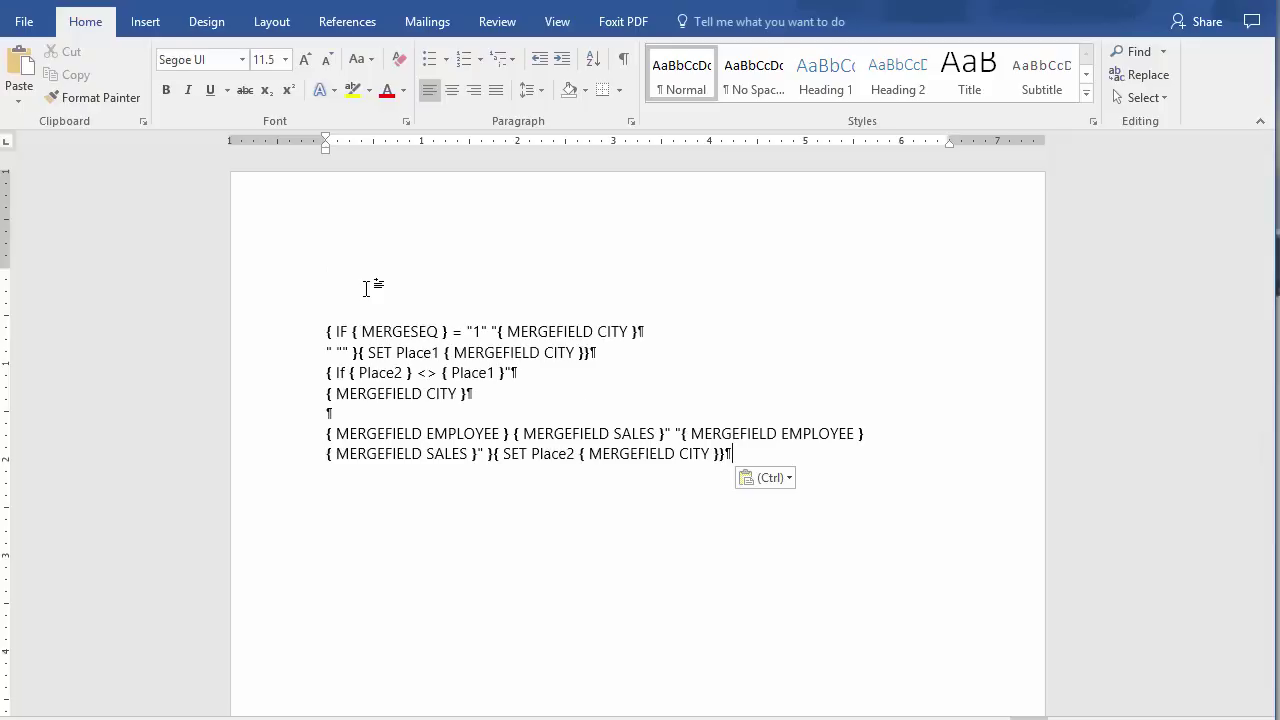
pyautogui.click(326, 255)
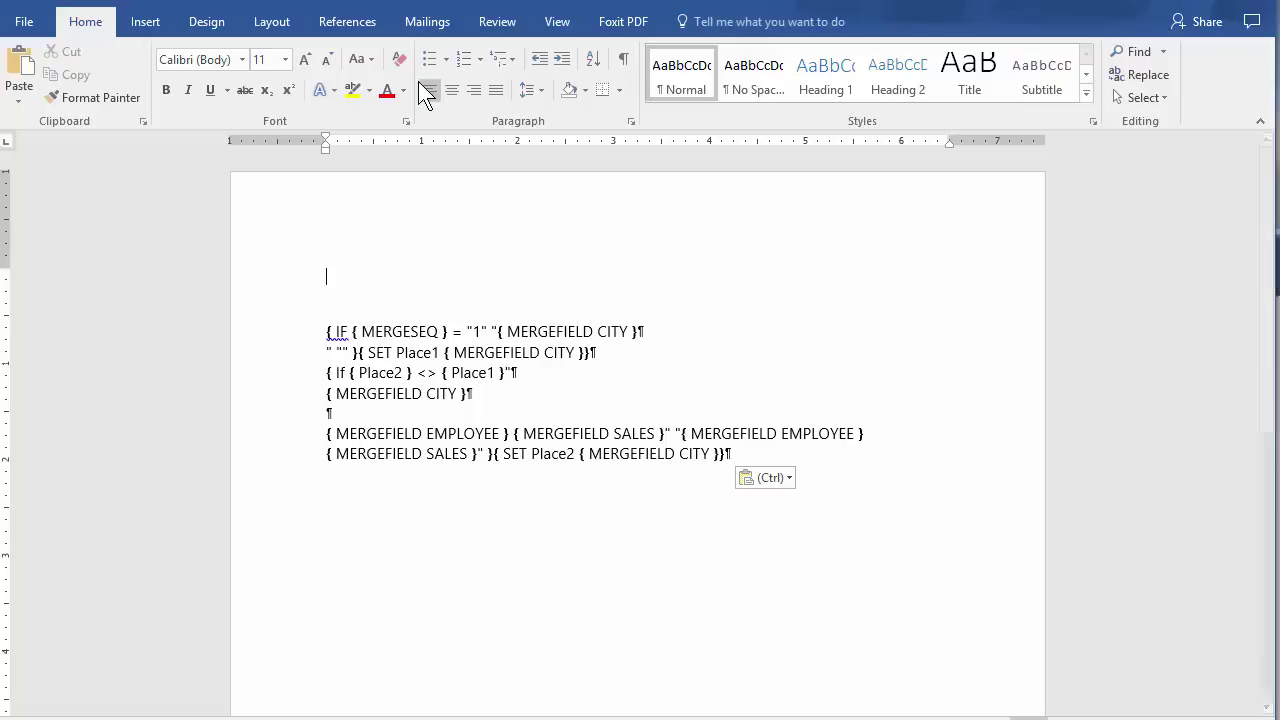
# Set the mail merge document type to Directory.
pyautogui.click(430, 22)
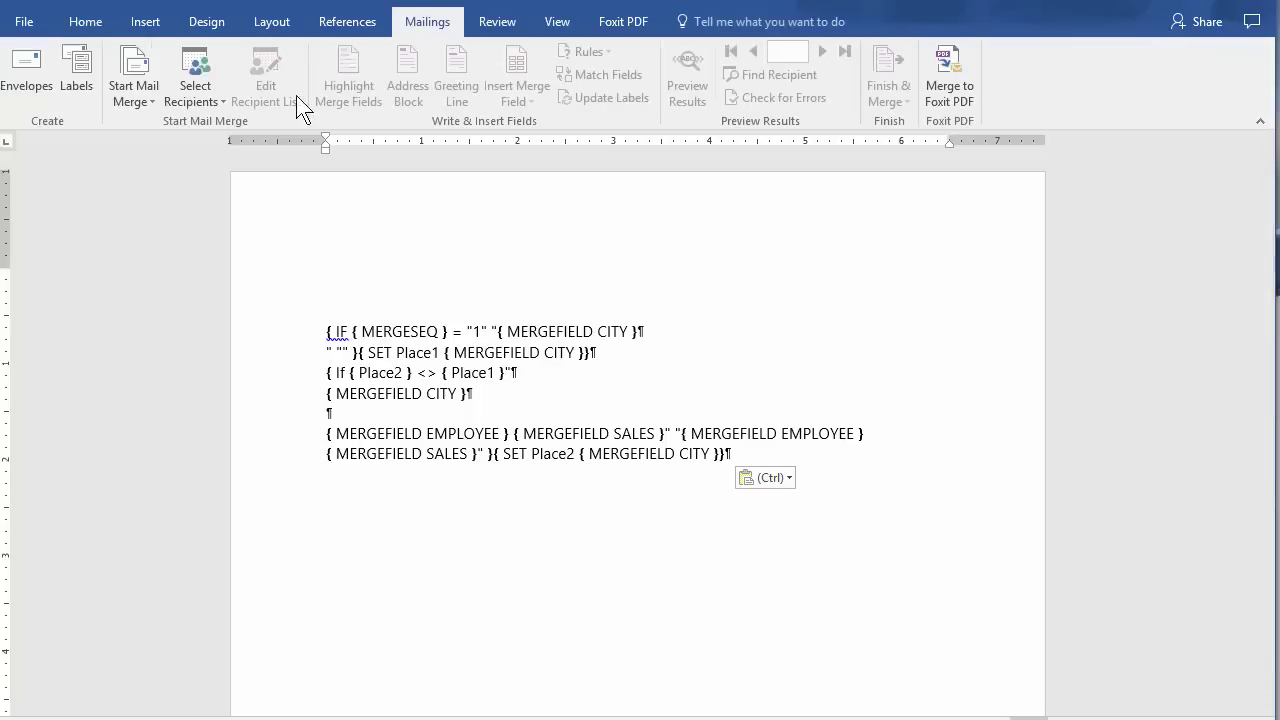
pyautogui.click(129, 89)
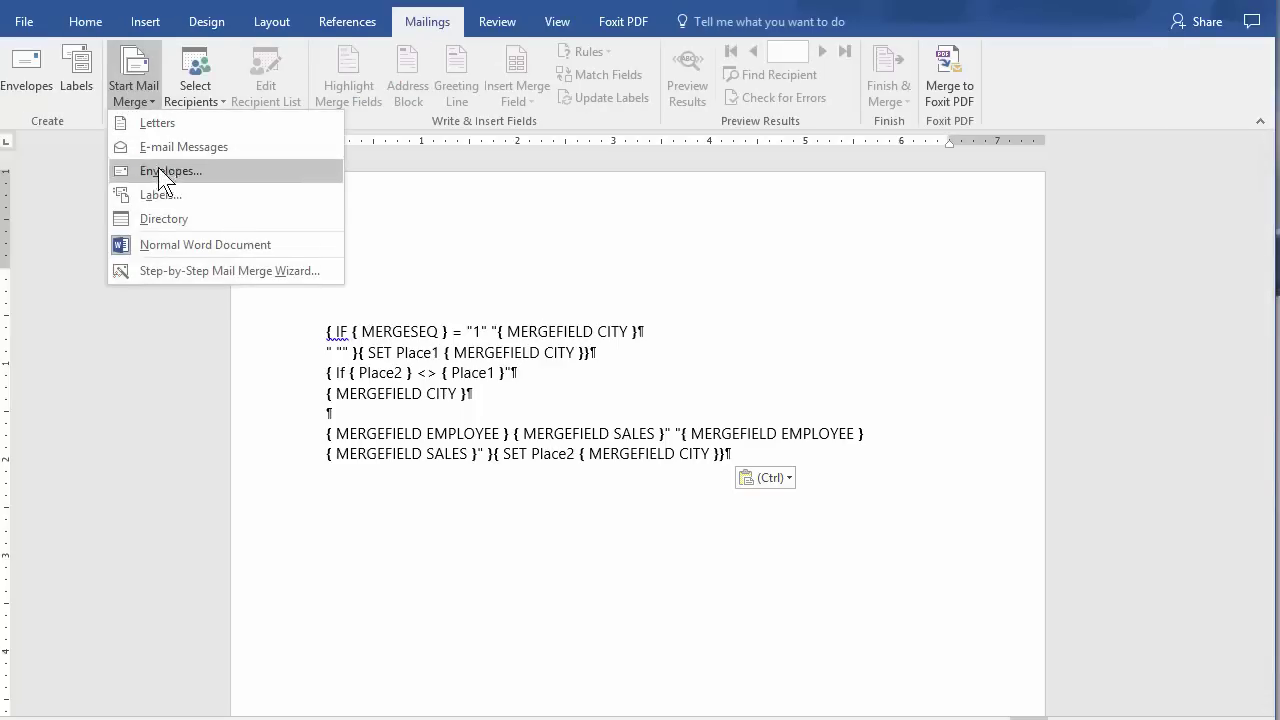
pyautogui.click(169, 218)
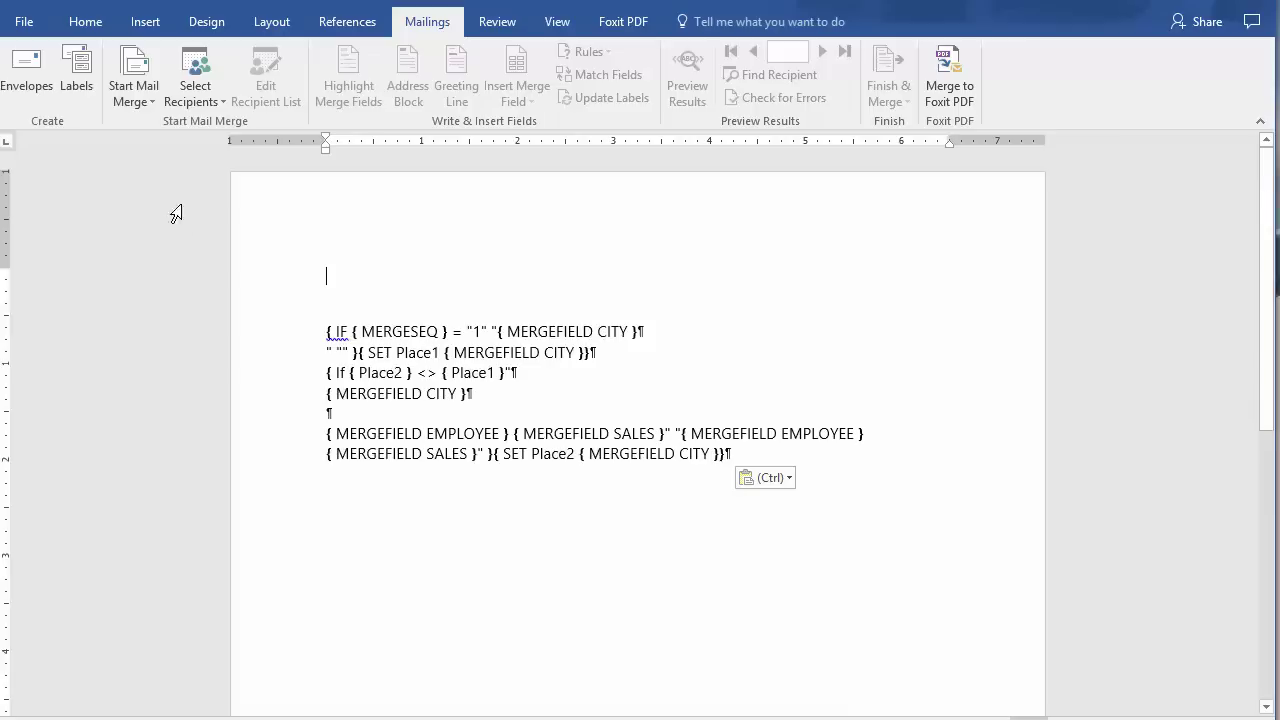
pyautogui.click(209, 95)
# Use the Sheet2$ table of the Desktop MM_Master workbook as the existing recipient list.
pyautogui.click(228, 147)
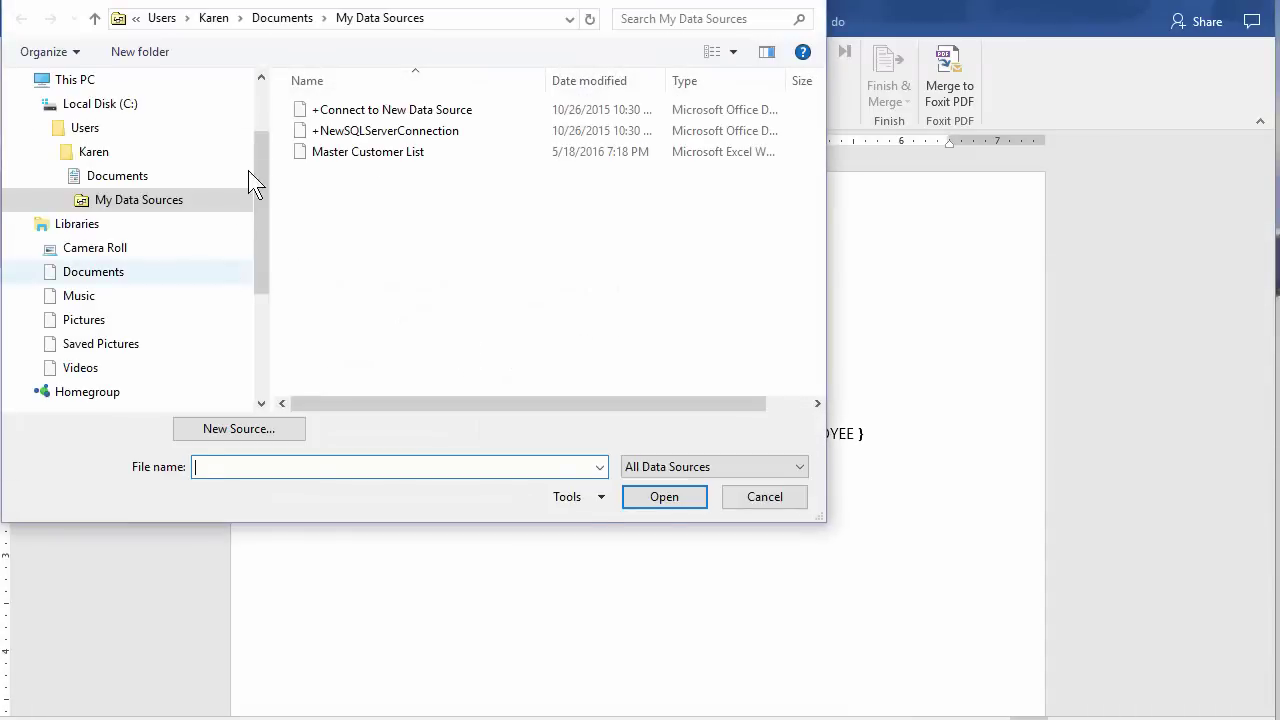
pyautogui.moveTo(261, 330); pyautogui.dragTo(263, 106)
pyautogui.click(78, 113)
pyautogui.scroll(-1, 372, 214)
pyautogui.scroll(-6, 366, 220)
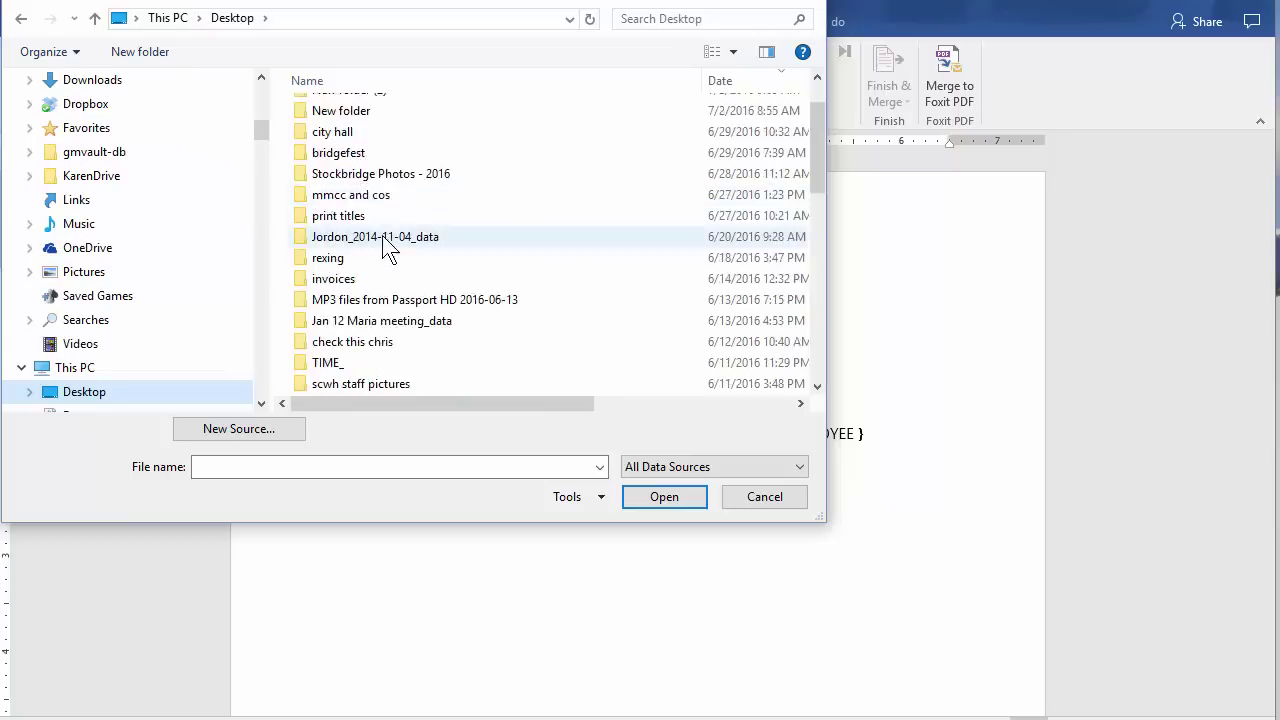
pyautogui.doubleClick(362, 299)
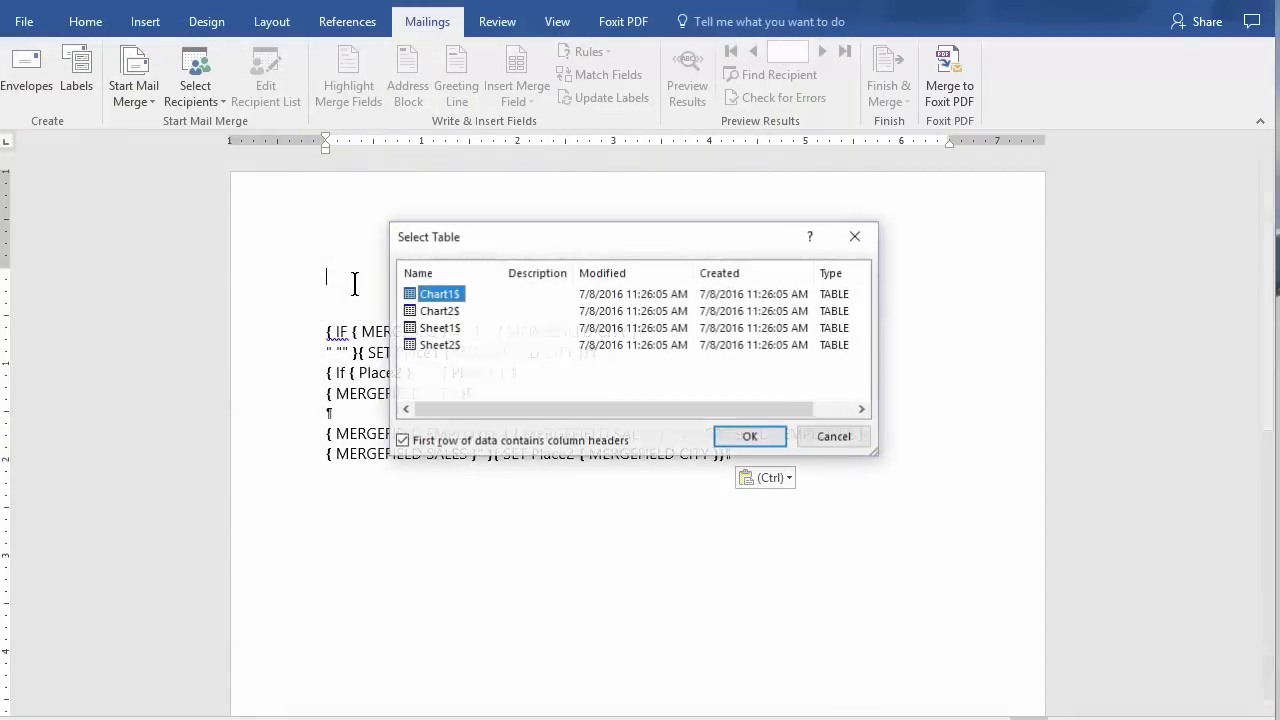
pyautogui.click(437, 344)
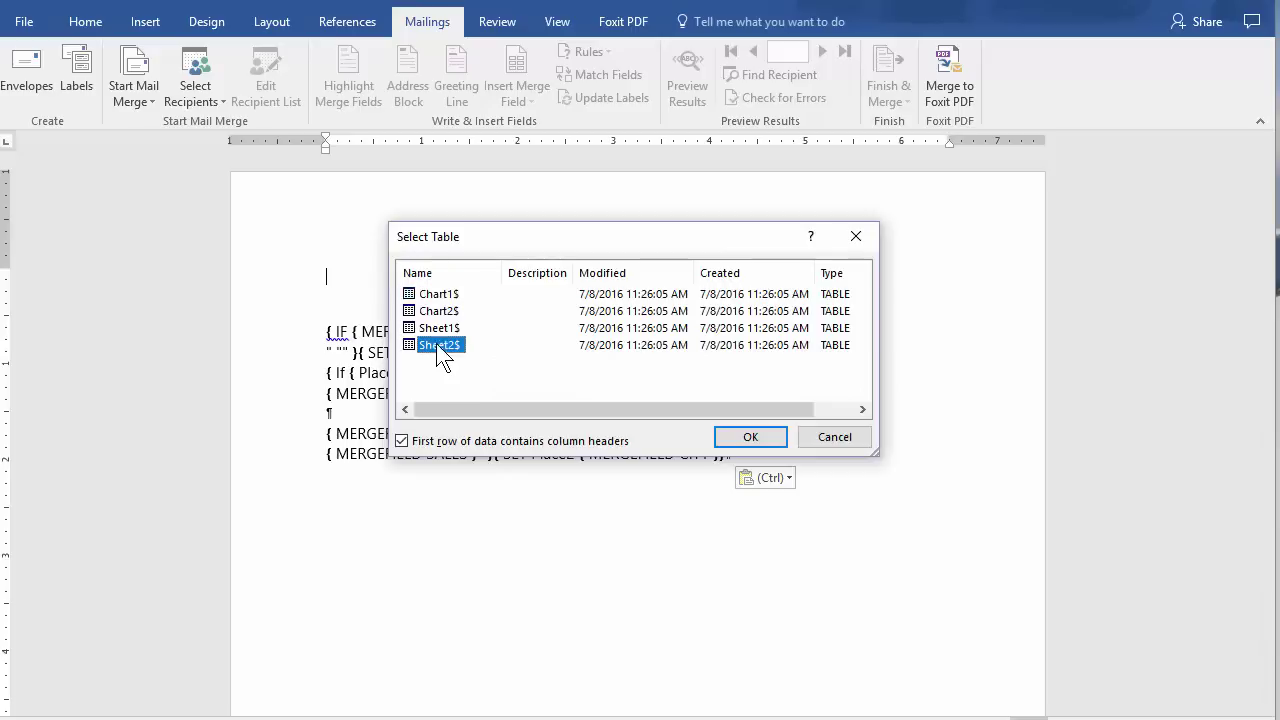
pyautogui.click(750, 437)
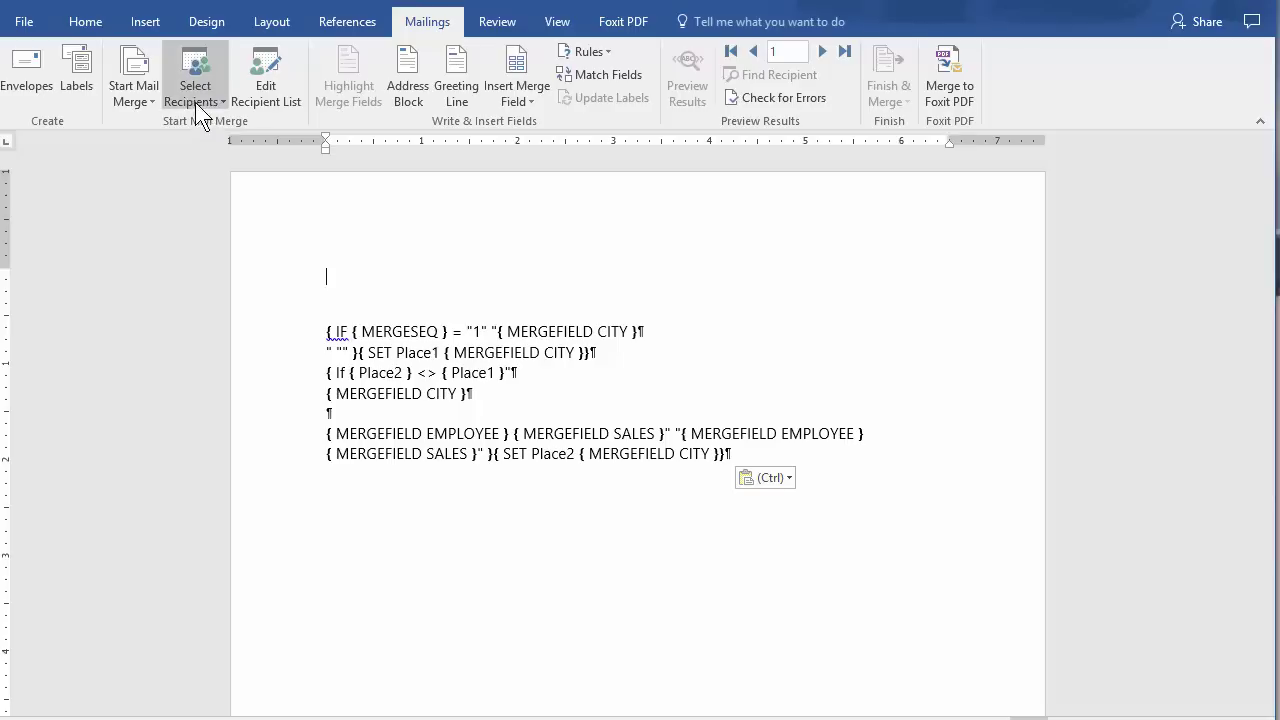
# Sort the merge recipient list by City ascending and close the recipients dialog.
pyautogui.click(262, 92)
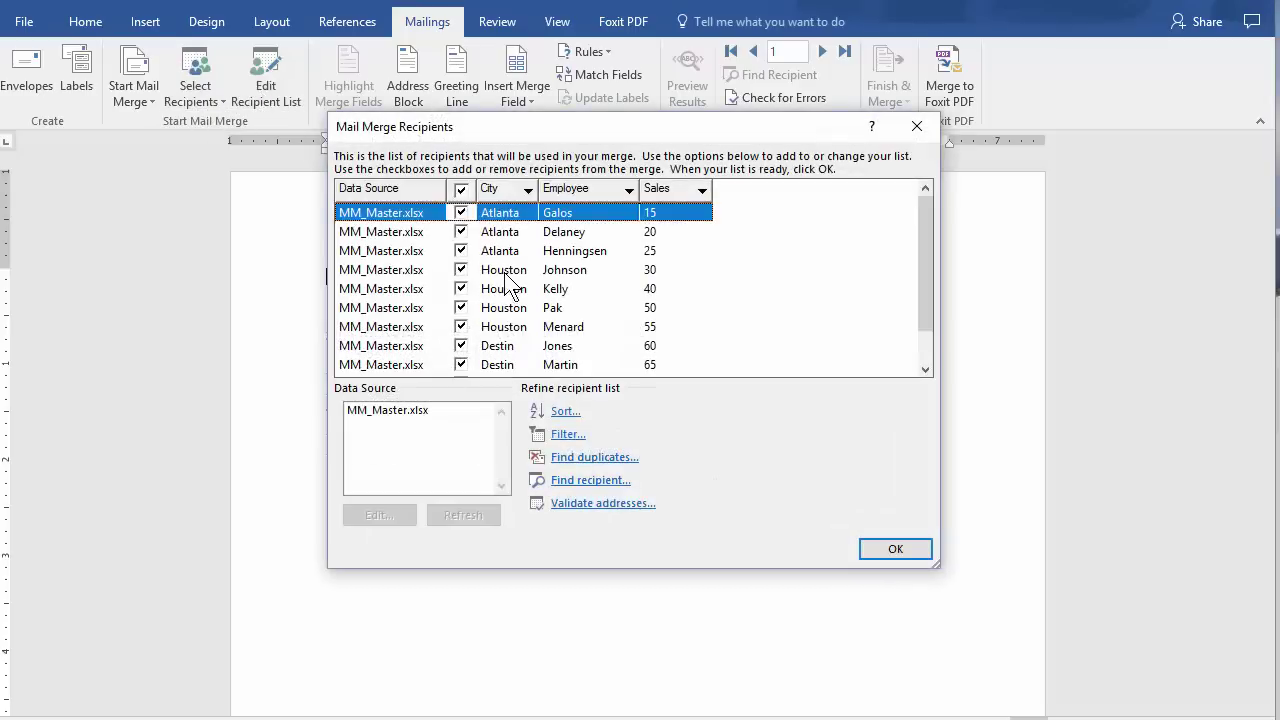
pyautogui.scroll(-1, 570, 285)
pyautogui.scroll(1, 570, 285)
pyautogui.click(562, 413)
pyautogui.click(751, 22)
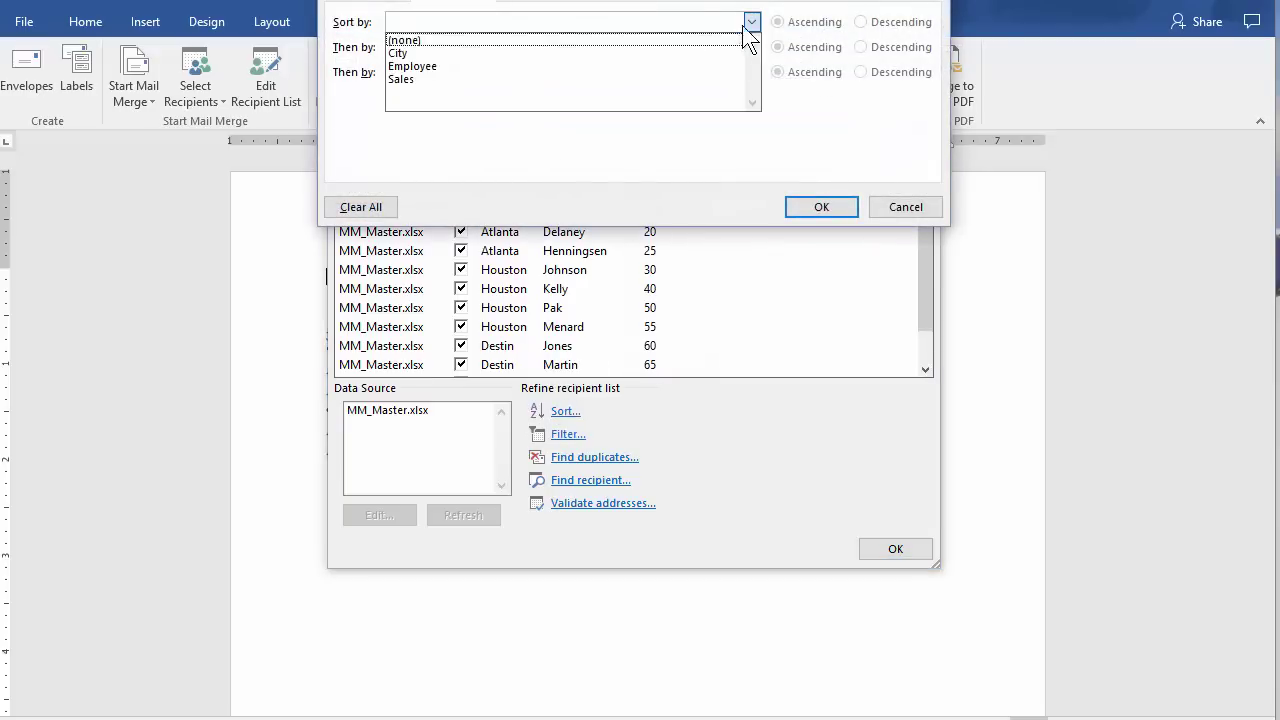
pyautogui.click(412, 54)
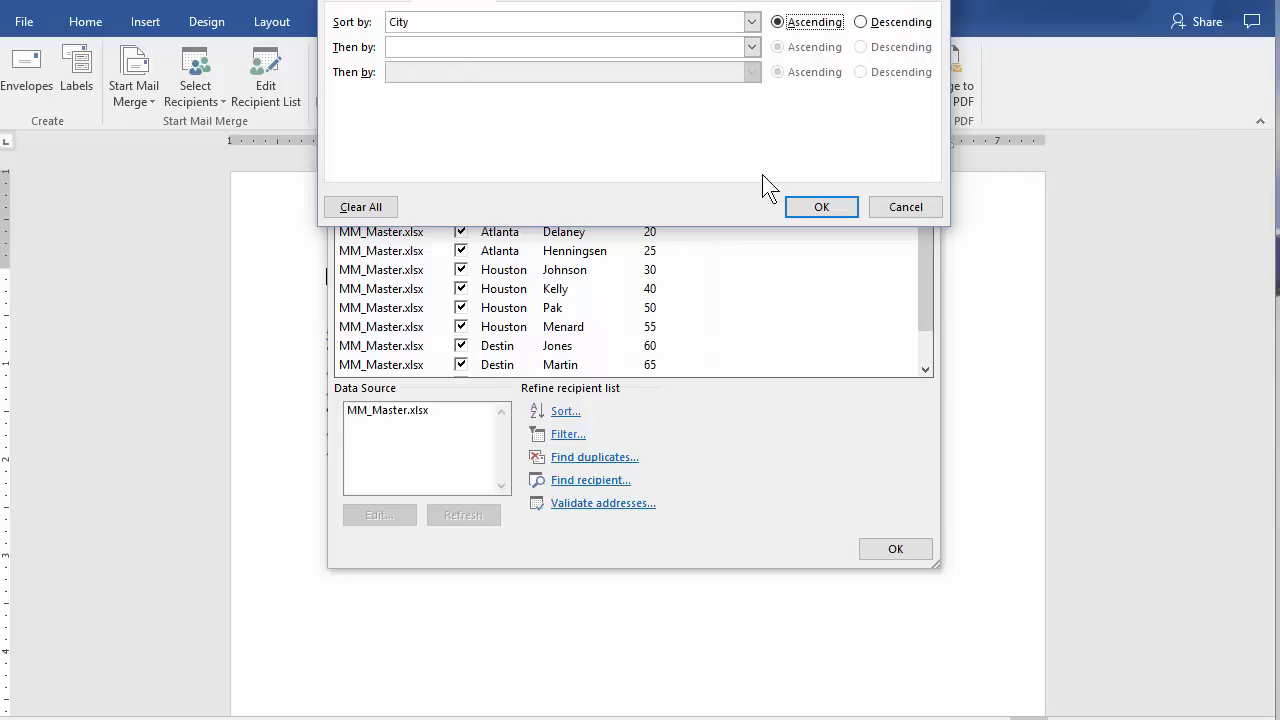
pyautogui.click(835, 210)
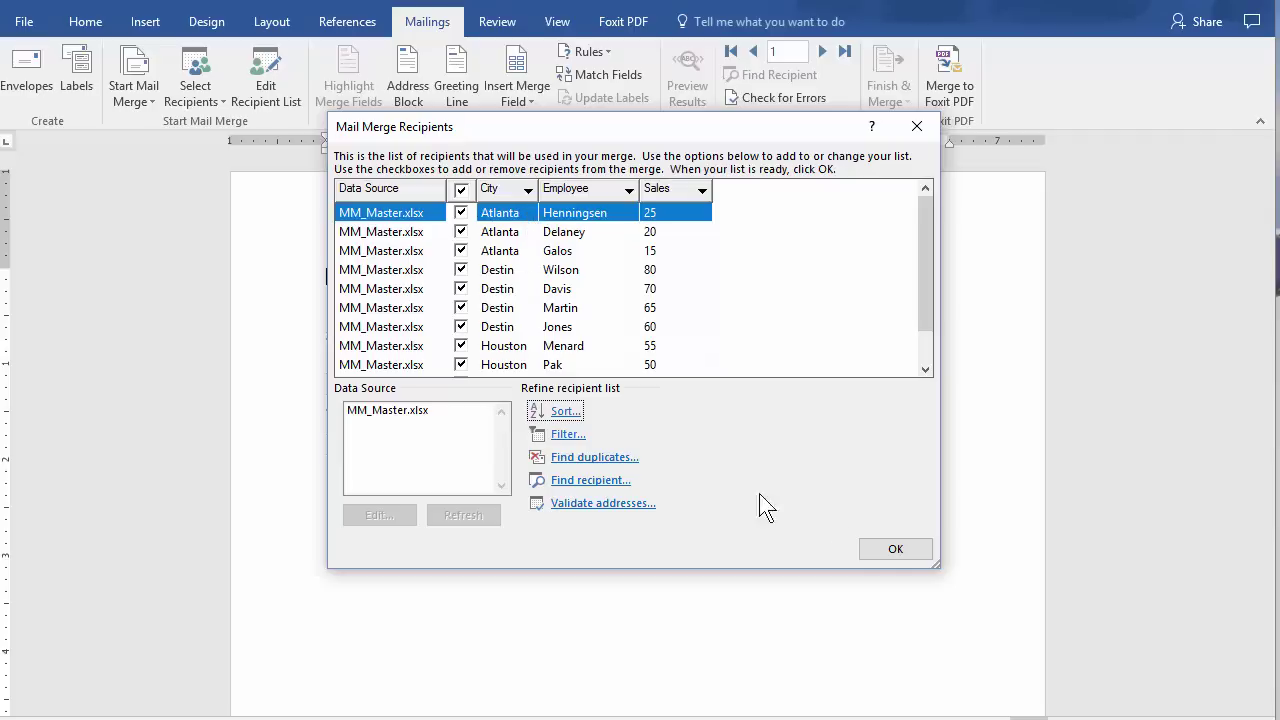
pyautogui.click(903, 551)
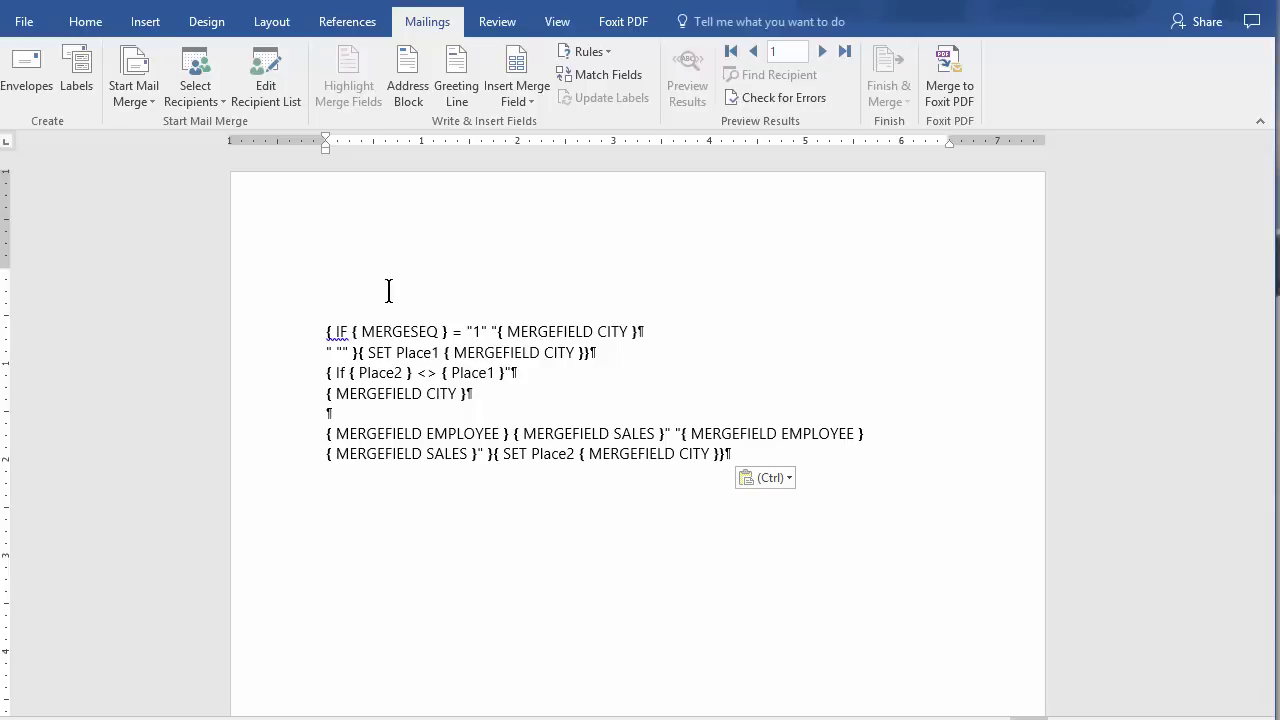
# Build { IF { MERGESEQ } = "1" "{ MERGEFIELD CITY } on the top line with nested fields.
pyautogui.hotkey('ctrl', 'F9')
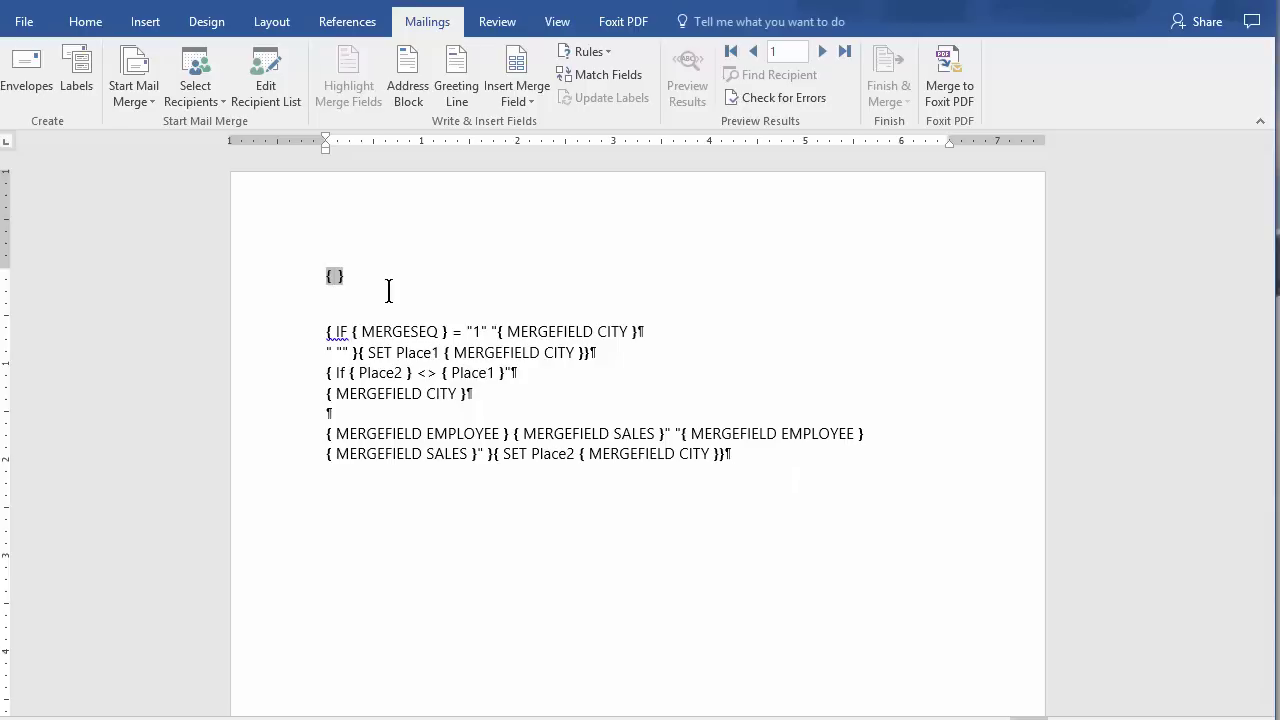
pyautogui.write('IF')
pyautogui.hotkey('ctrl', 'F9')
pyautogui.write('MERGESE ')
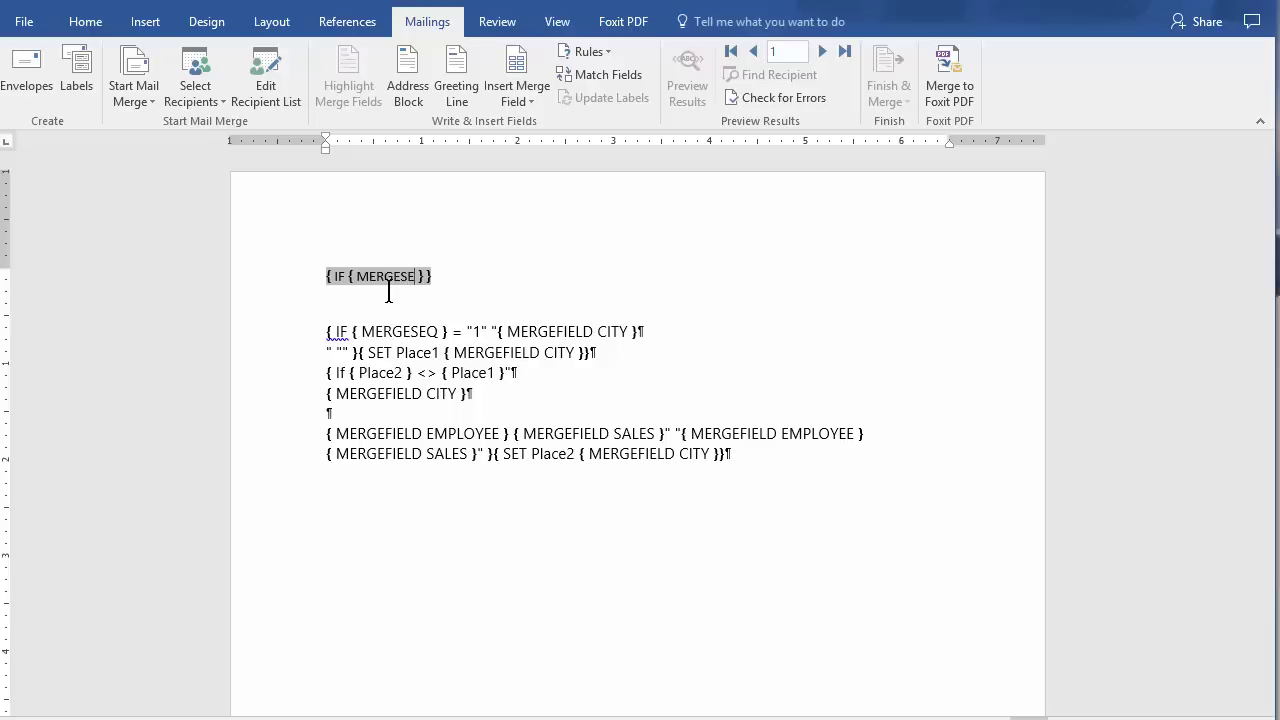
pyautogui.write('Q } = "1"')
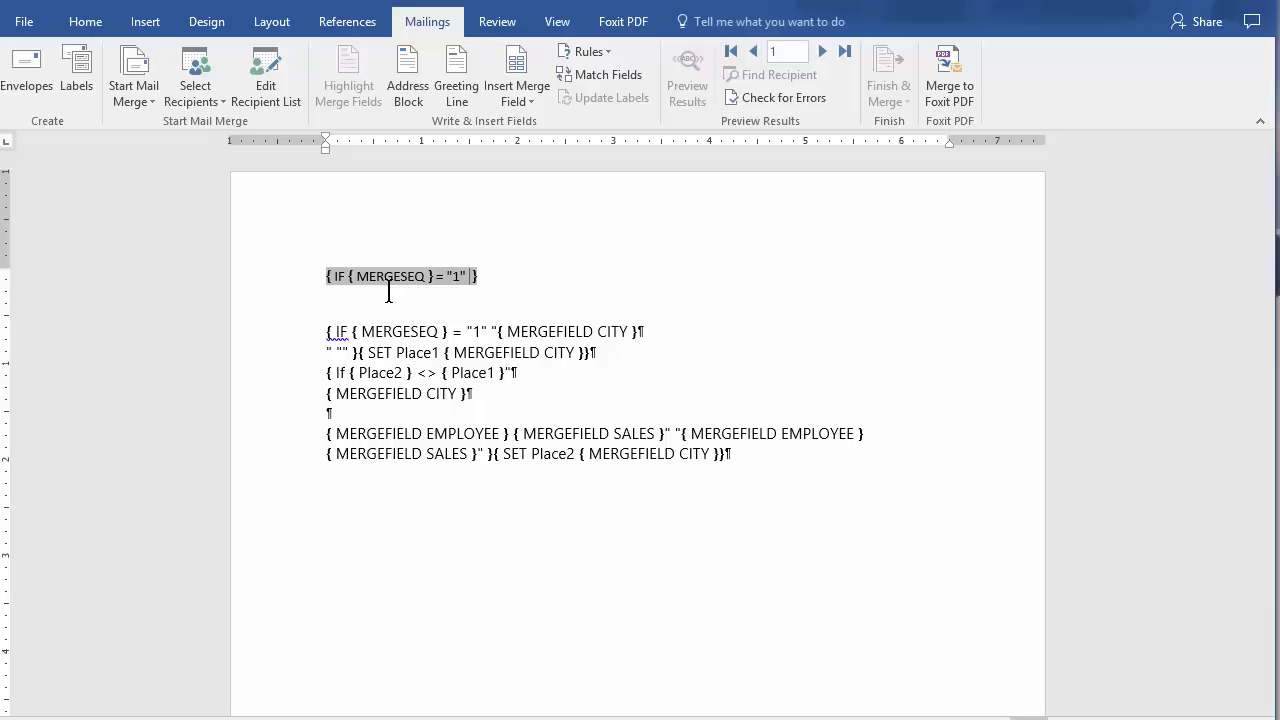
pyautogui.write(' "')
pyautogui.hotkey('ctrl', 'F9')
pyautogui.write('MERGEFIELD CITY')
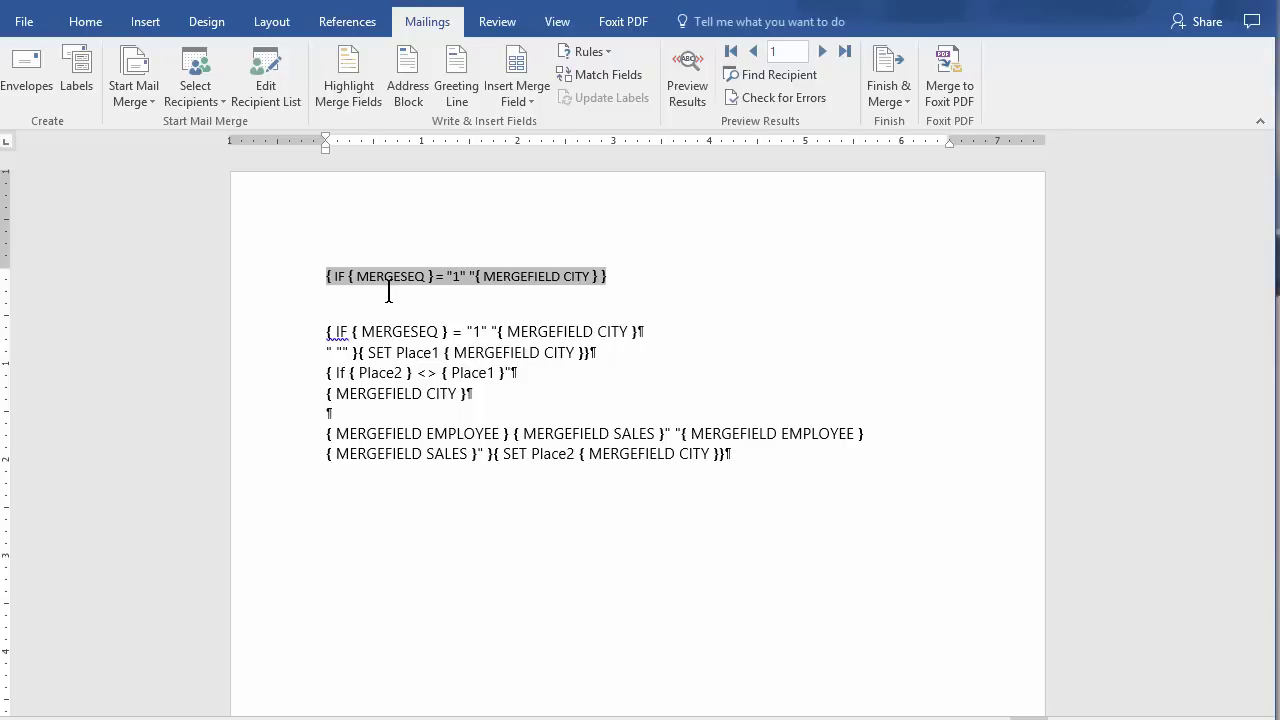
# Close the IF field with an empty "" else value and bold the reference SET Place1 line.
pyautogui.press('Return')
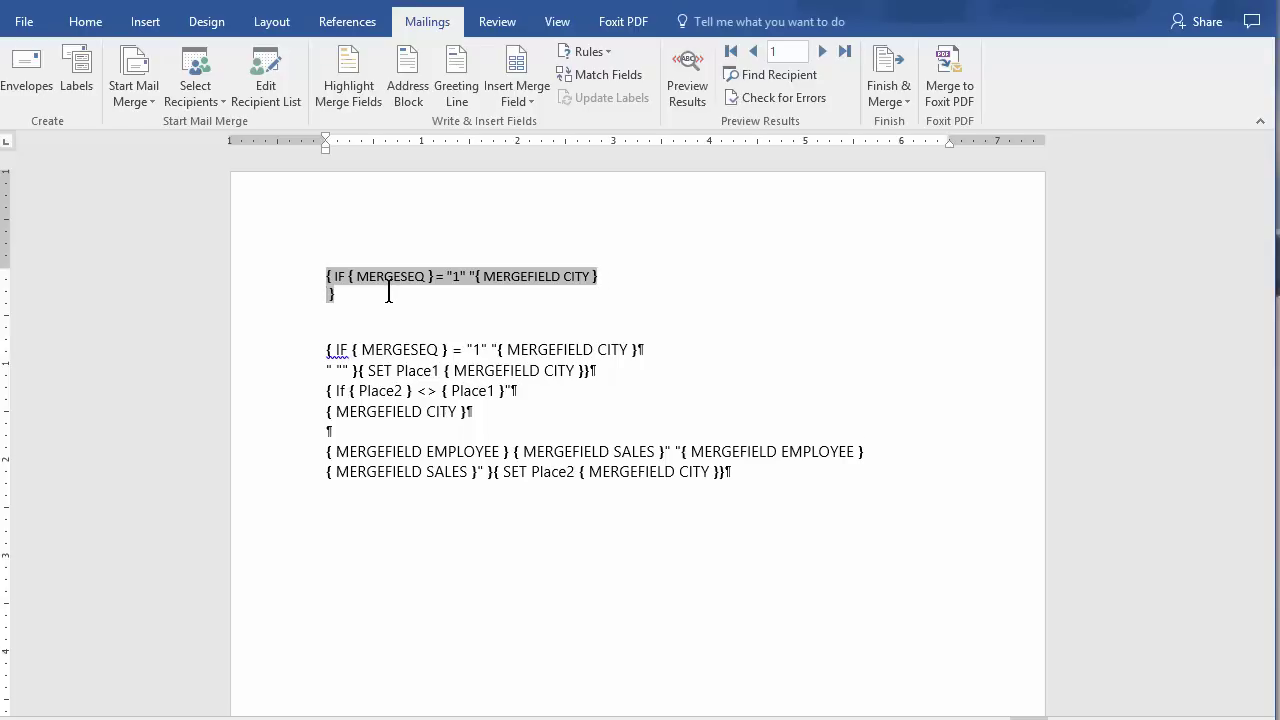
pyautogui.write('" ""')
pyautogui.click(306, 372)
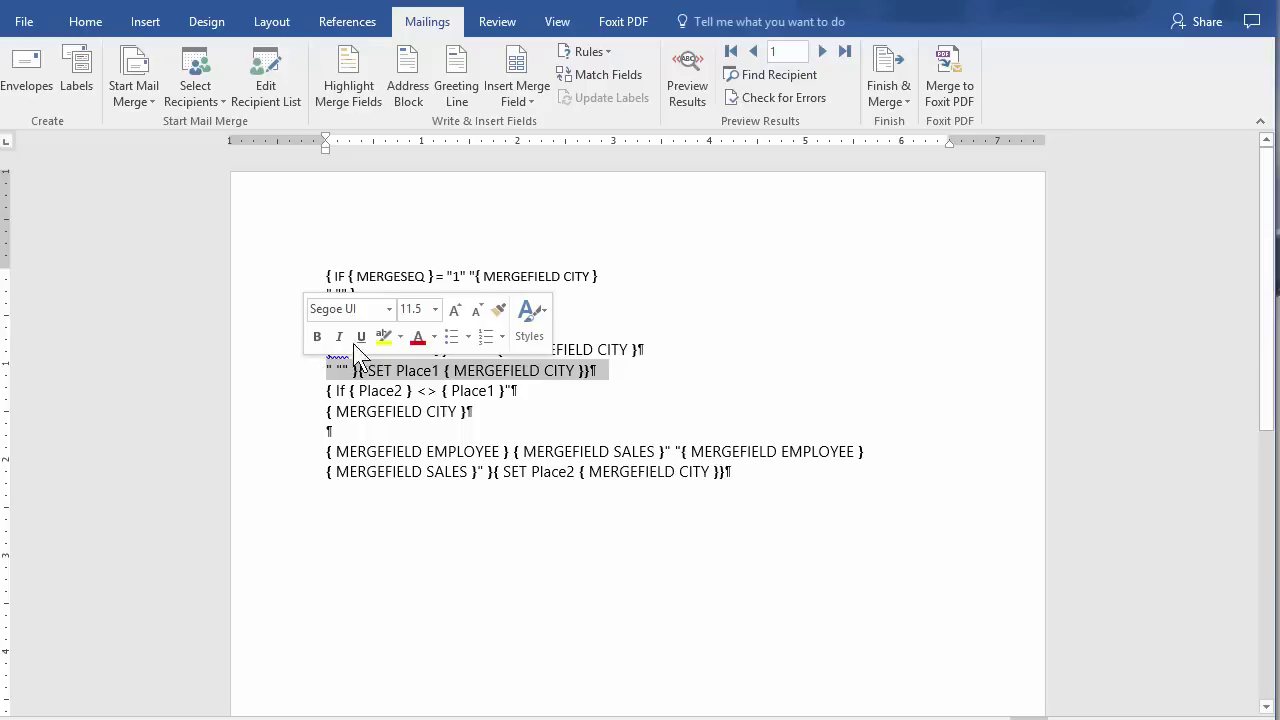
pyautogui.click(317, 336)
pyautogui.click(373, 371)
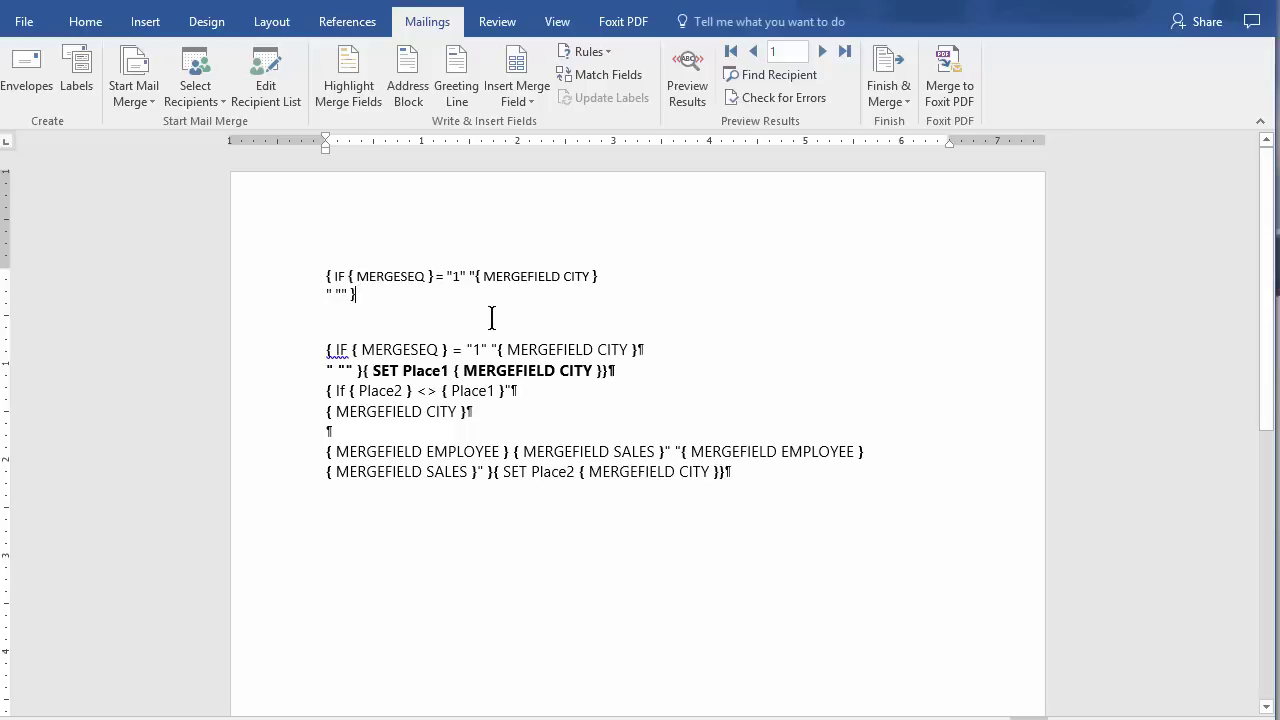
# Add a { SET Place1 { MERGEFIELD CITY }} field after the IF field.
pyautogui.hotkey('ctrl', 'F9')
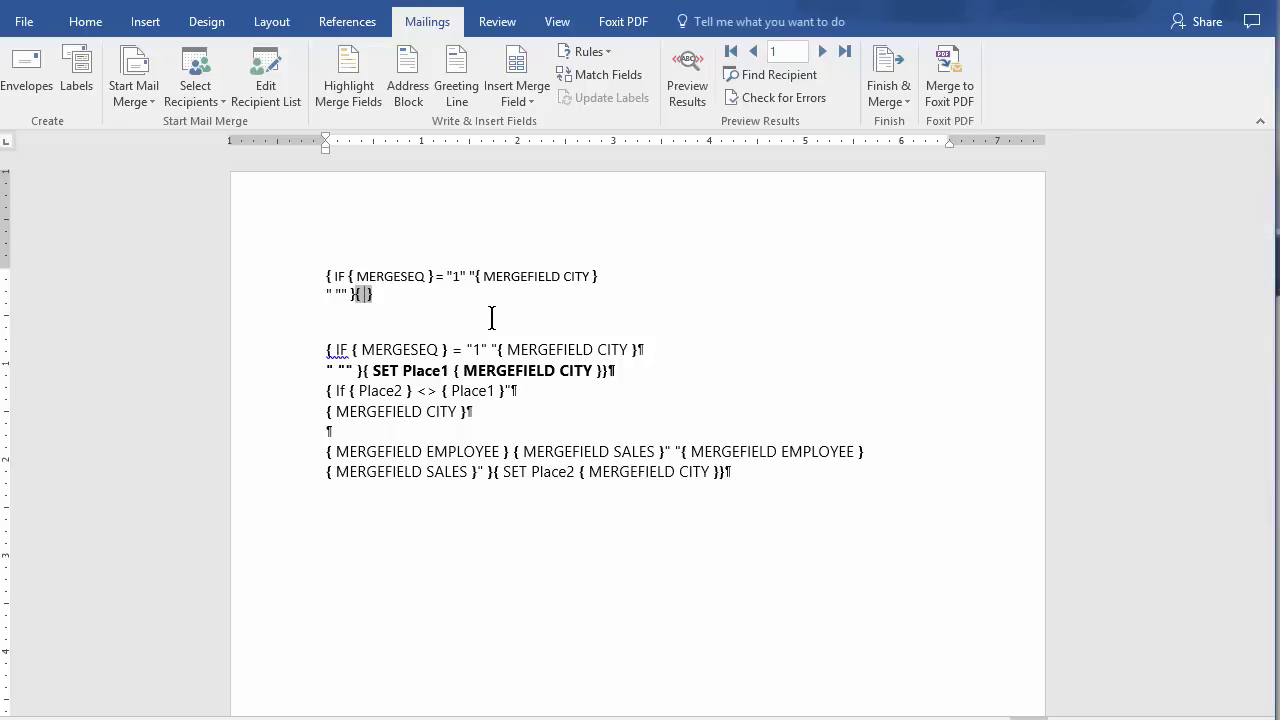
pyautogui.write('Set')
pyautogui.press('BackSpace')
pyautogui.press('BackSpace')
pyautogui.press('BackSpace')
pyautogui.press('BackSpace')
pyautogui.write('SET Place1')
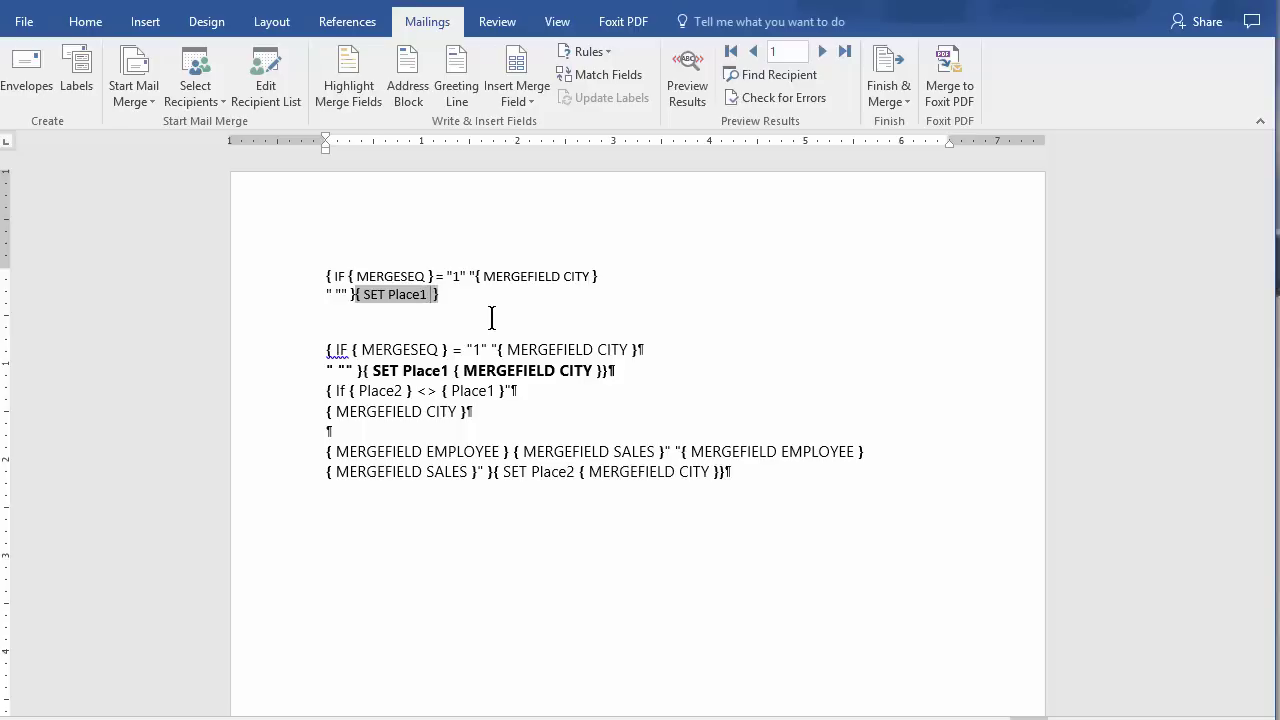
pyautogui.hotkey('ctrl', 'F9')
pyautogui.write('MER')
pyautogui.write('GEFI')
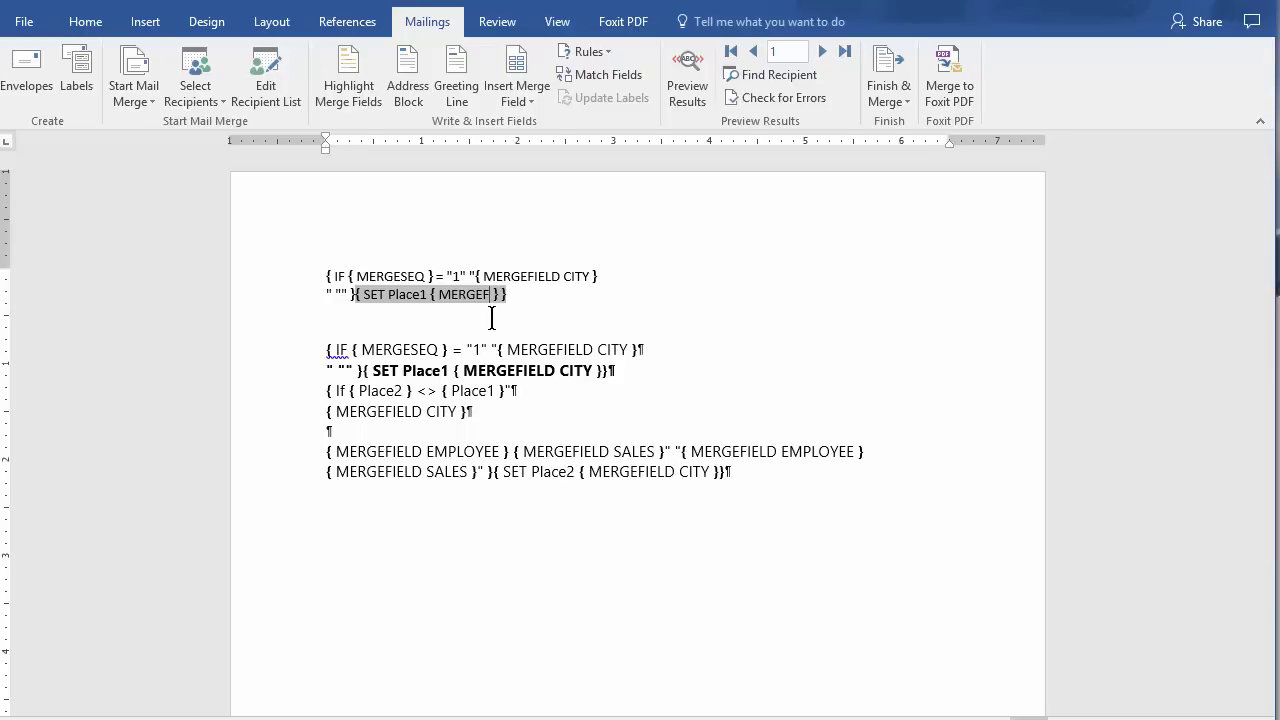
pyautogui.write('ELD CITY')
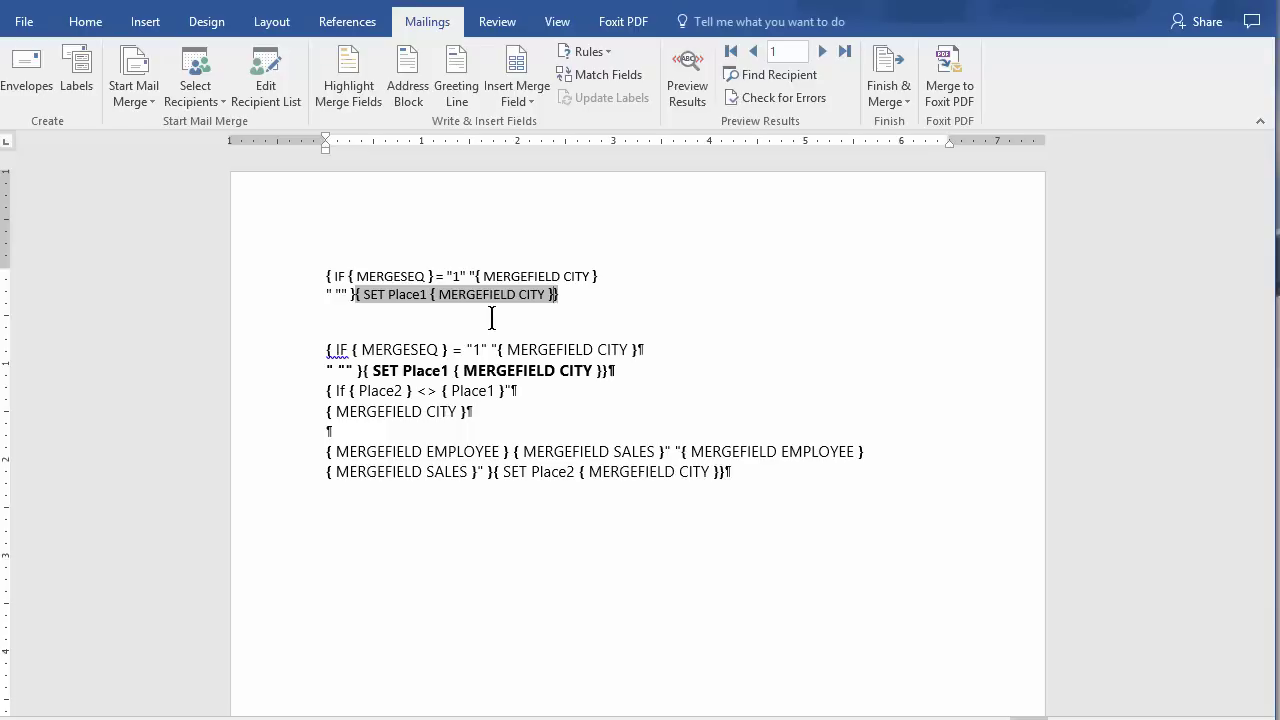
pyautogui.press('Right')
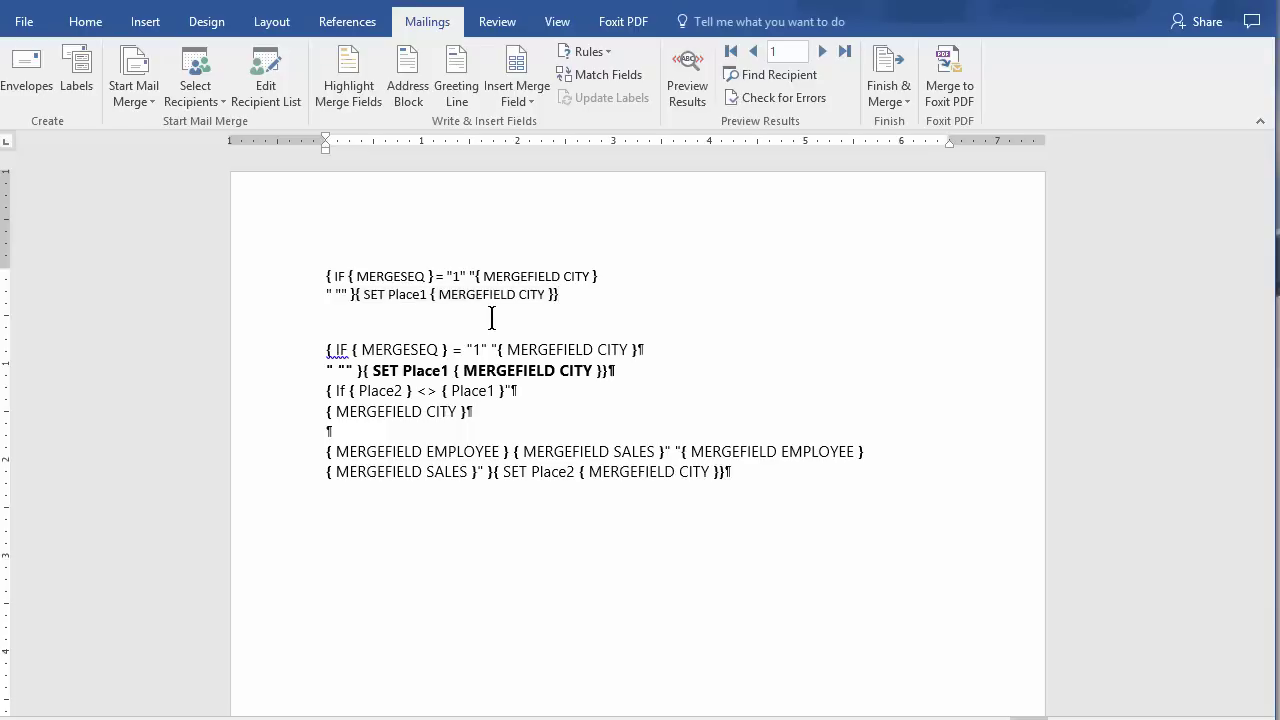
# On a new line, build { If { Place2 } <> { Place1 }" } with nested fields.
pyautogui.press('Return')
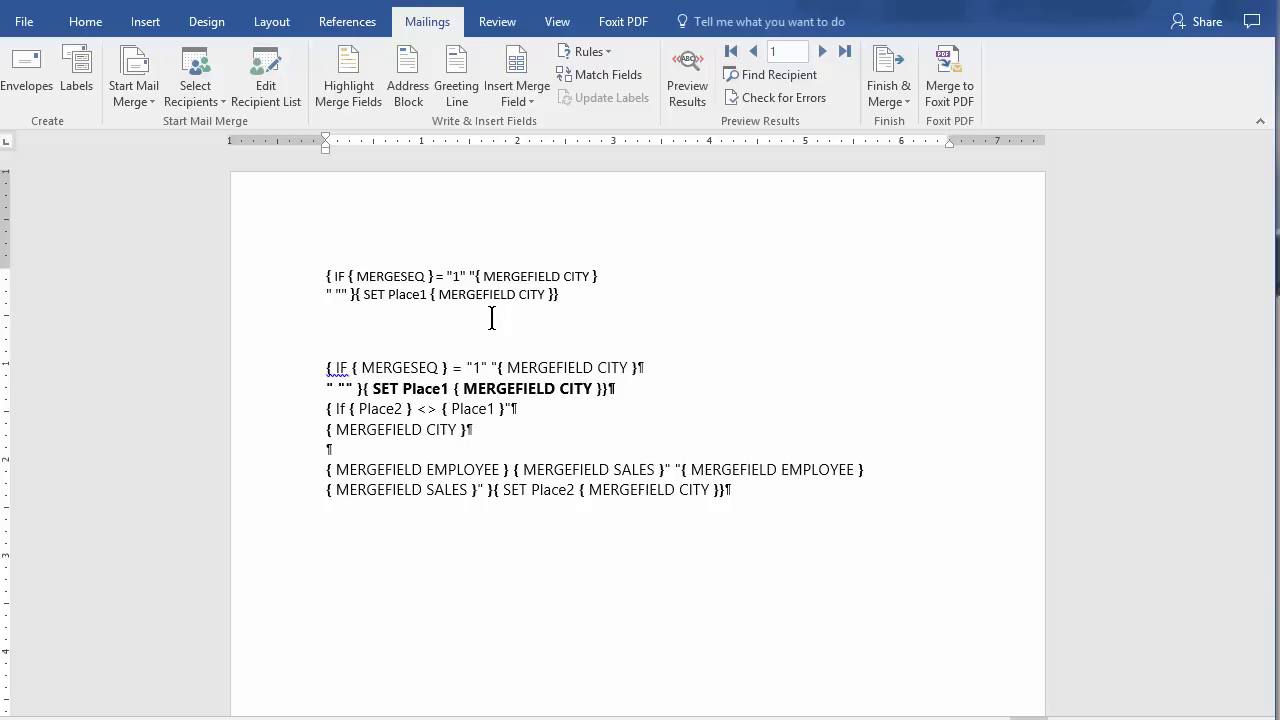
pyautogui.hotkey('ctrl', 'F9')
pyautogui.write('If')
pyautogui.hotkey('ctrl', 'F9')
pyautogui.write('Pl')
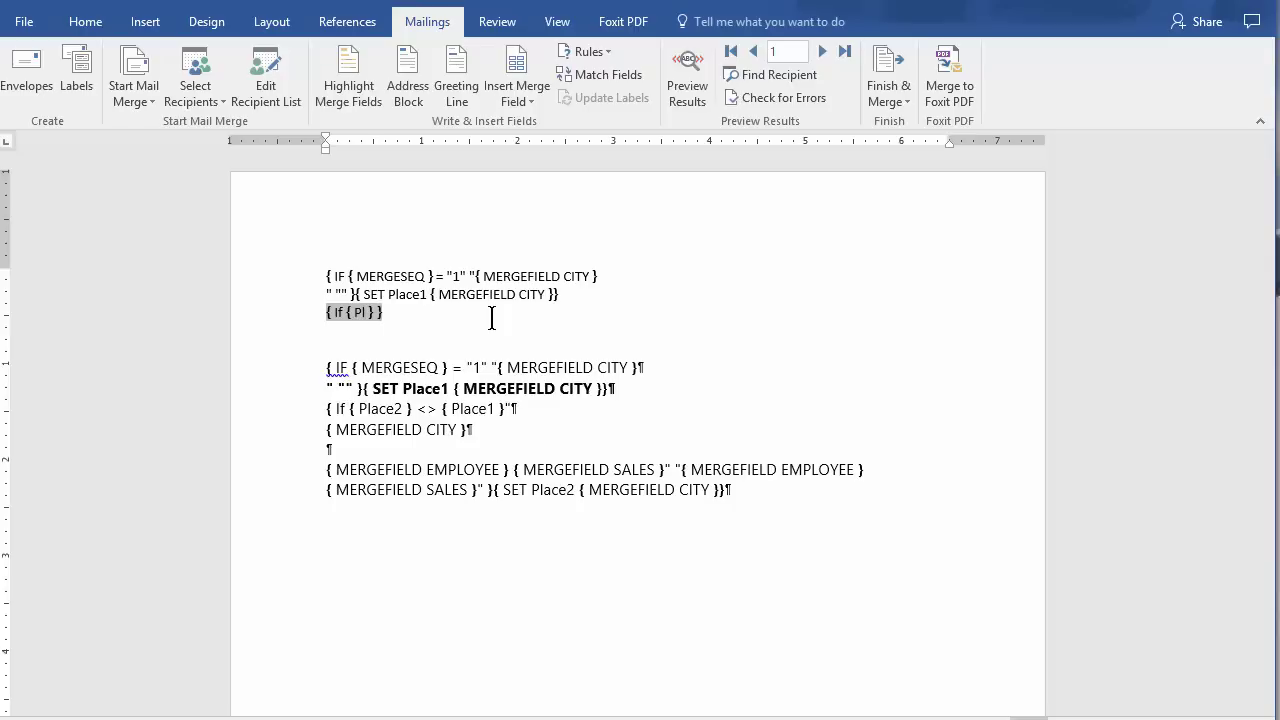
pyautogui.write('ace2')
pyautogui.press('Right')
pyautogui.write('<>')
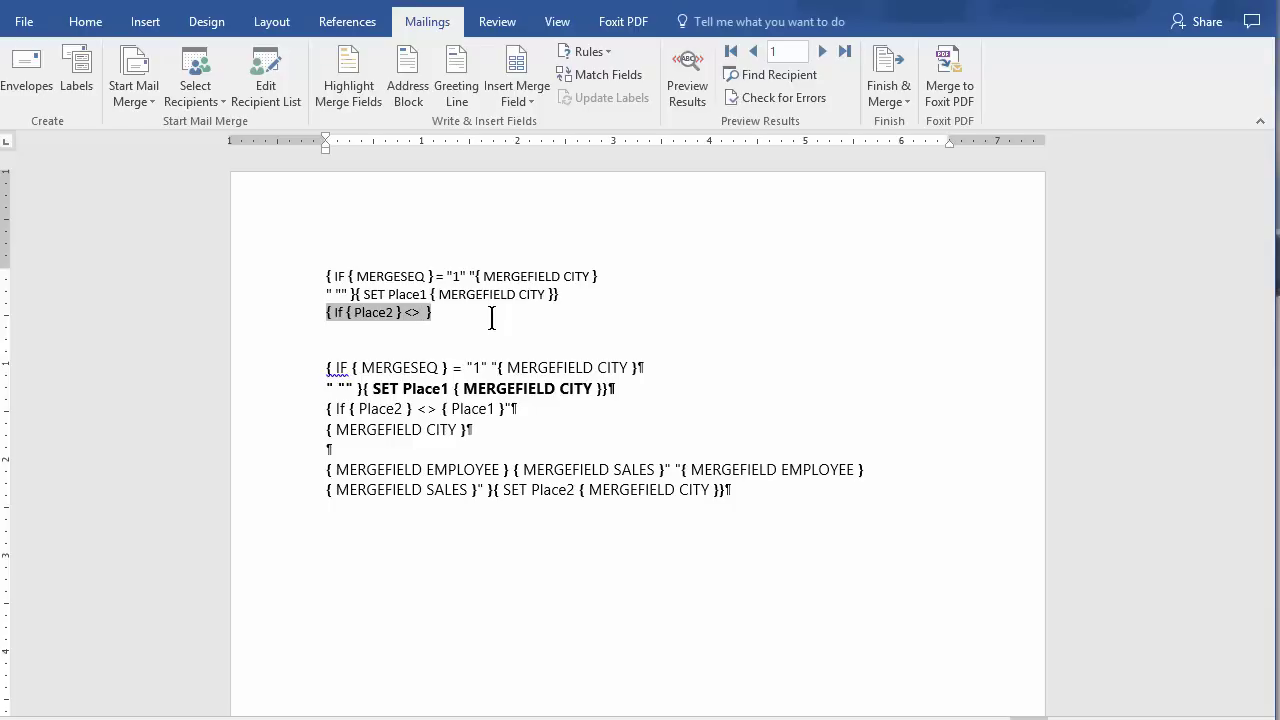
pyautogui.hotkey('ctrl', 'F9')
pyautogui.write('Place1 }')
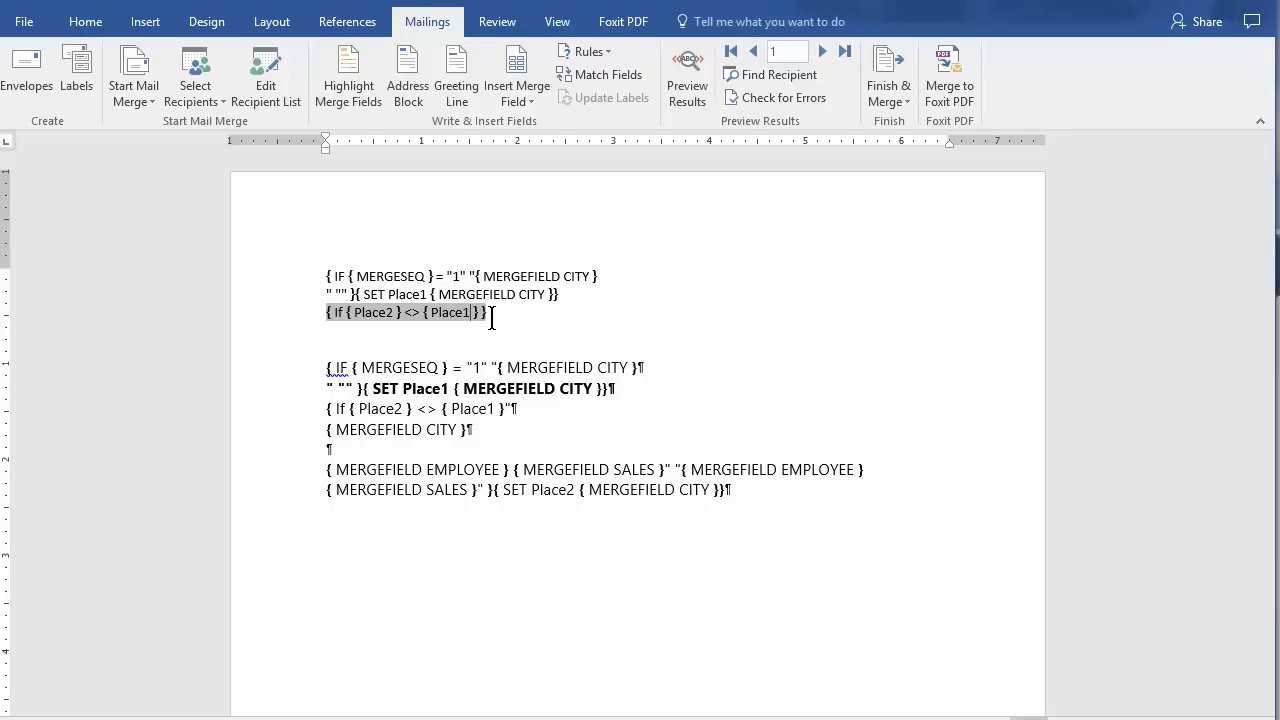
pyautogui.write('"')
# Italicise the matching If Place2 reference line below the code.
pyautogui.click(302, 418)
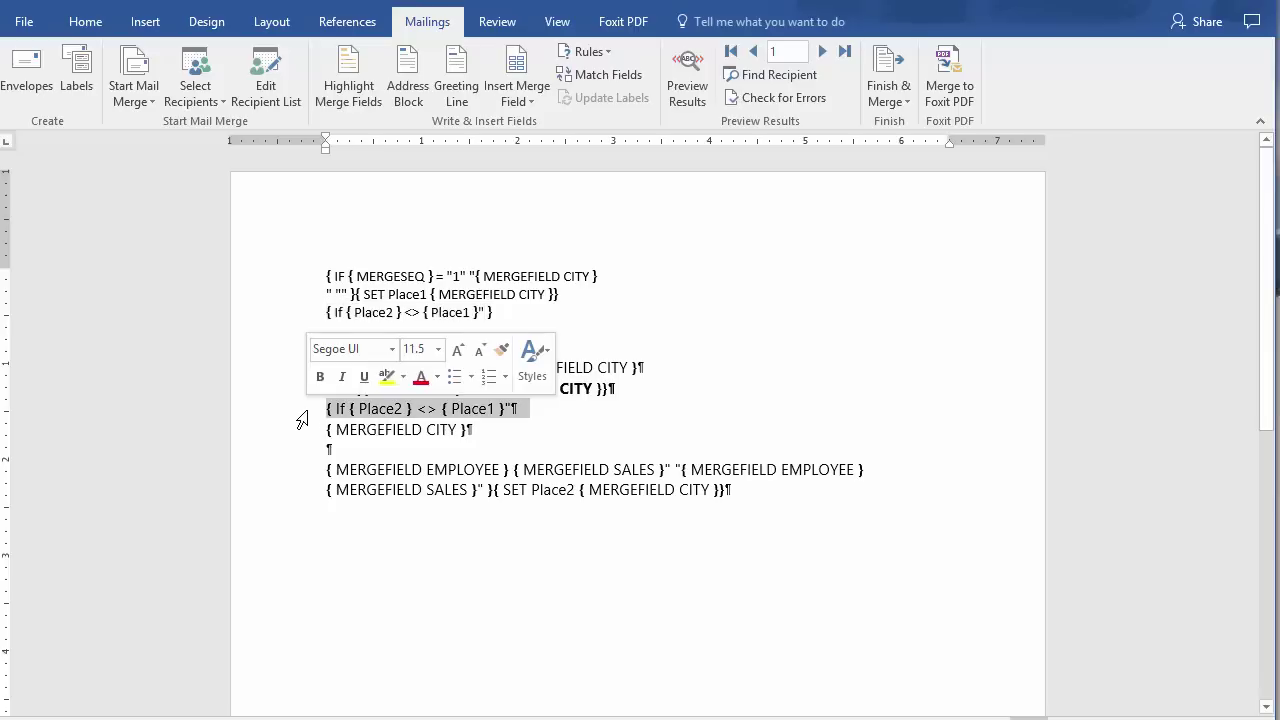
pyautogui.click(342, 376)
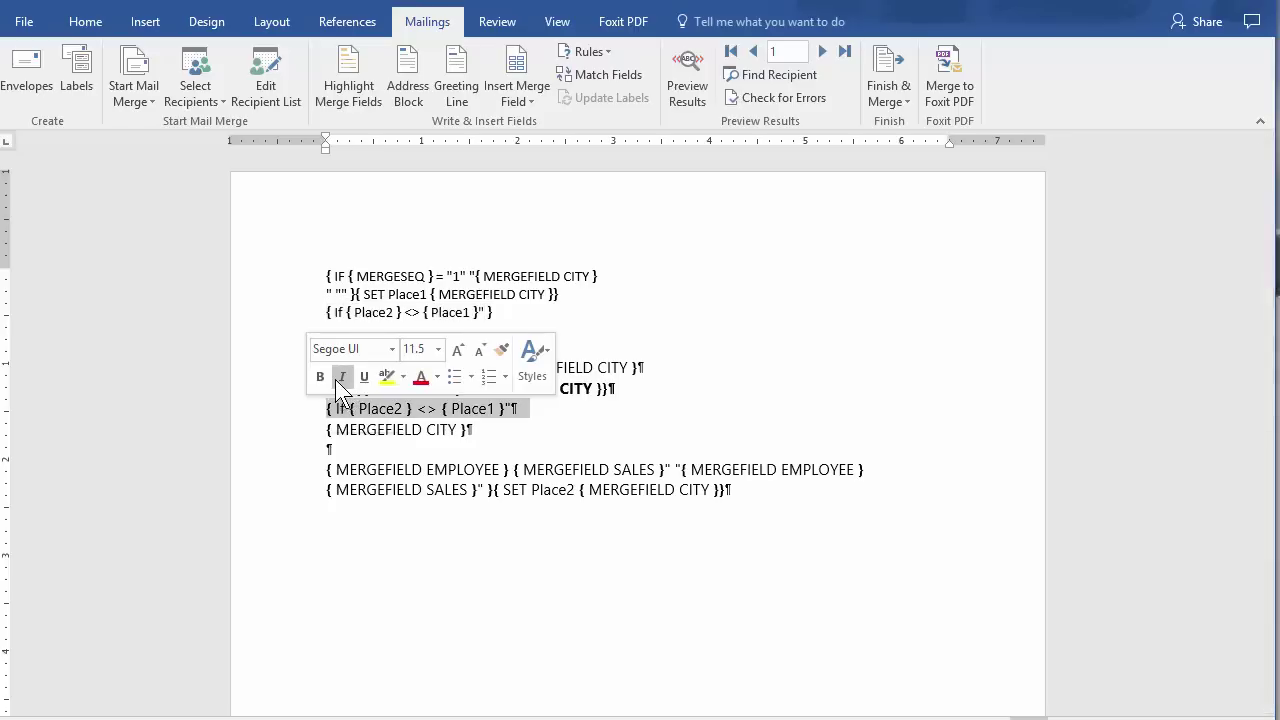
pyautogui.click(500, 409)
pyautogui.click(501, 408)
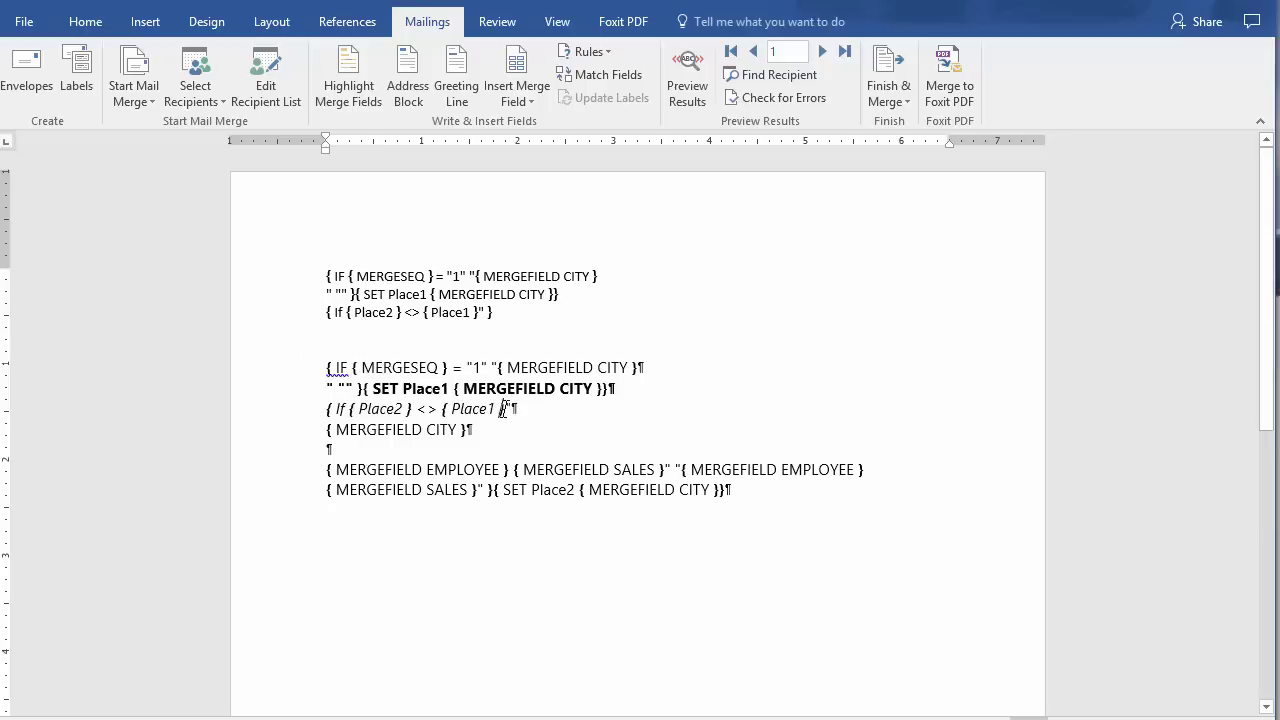
pyautogui.tripleClick(488, 315)
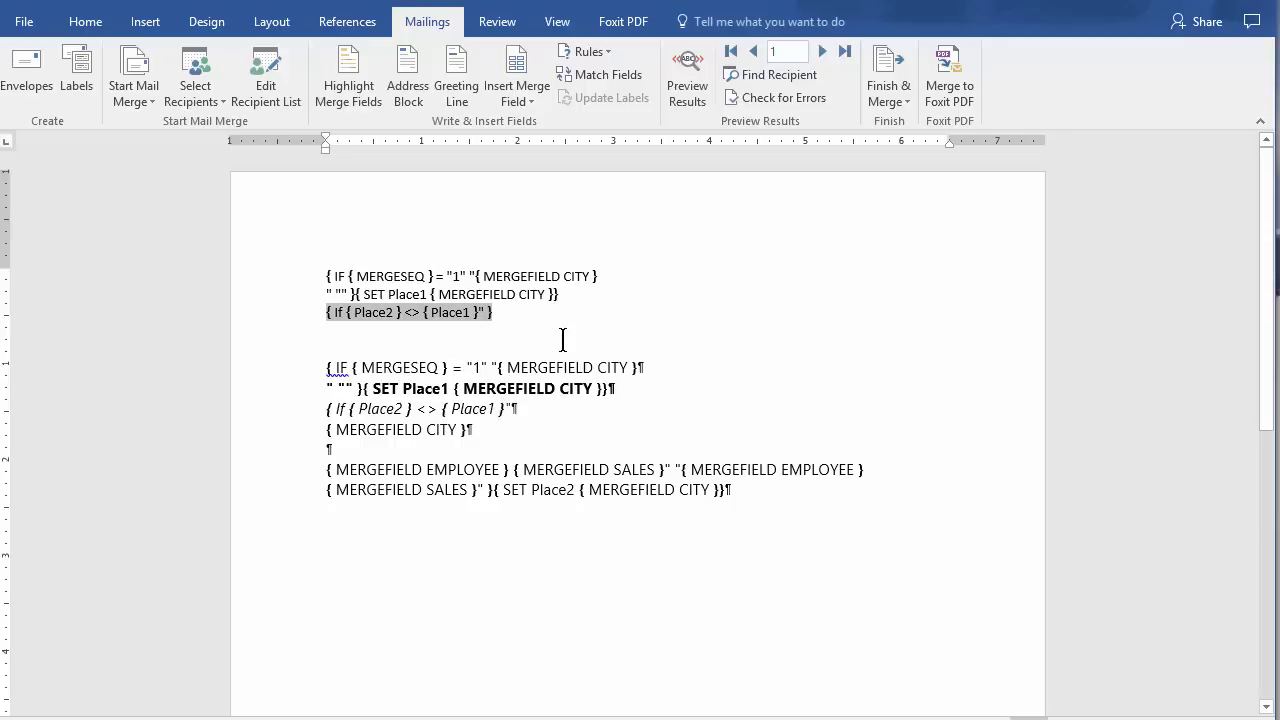
# Fill the If field's true result with MERGEFIELD EMPLOYEE and MERGEFIELD SALES fields followed by " ".
pyautogui.press('Return')
pyautogui.press('Return')
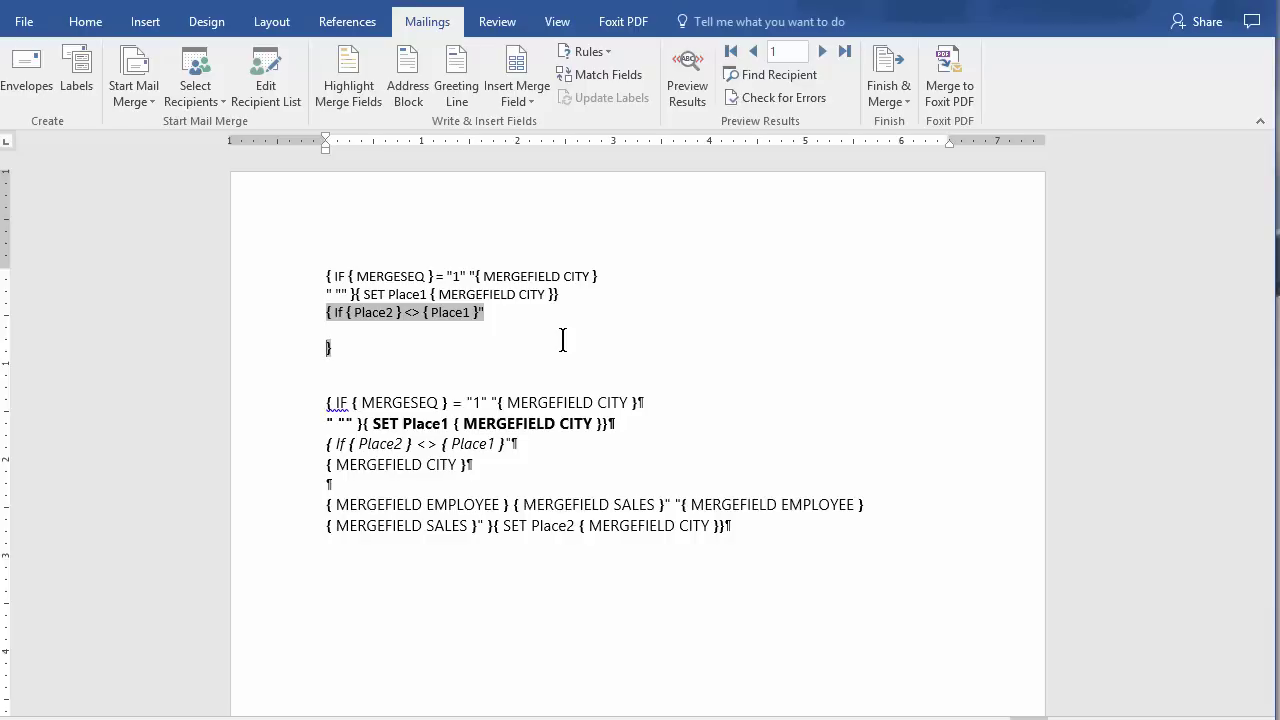
pyautogui.hotkey('ctrl', 'F9')
pyautogui.write('Mer')
pyautogui.press('BackSpace')
pyautogui.press('BackSpace')
pyautogui.write('ERGEFIELD ')
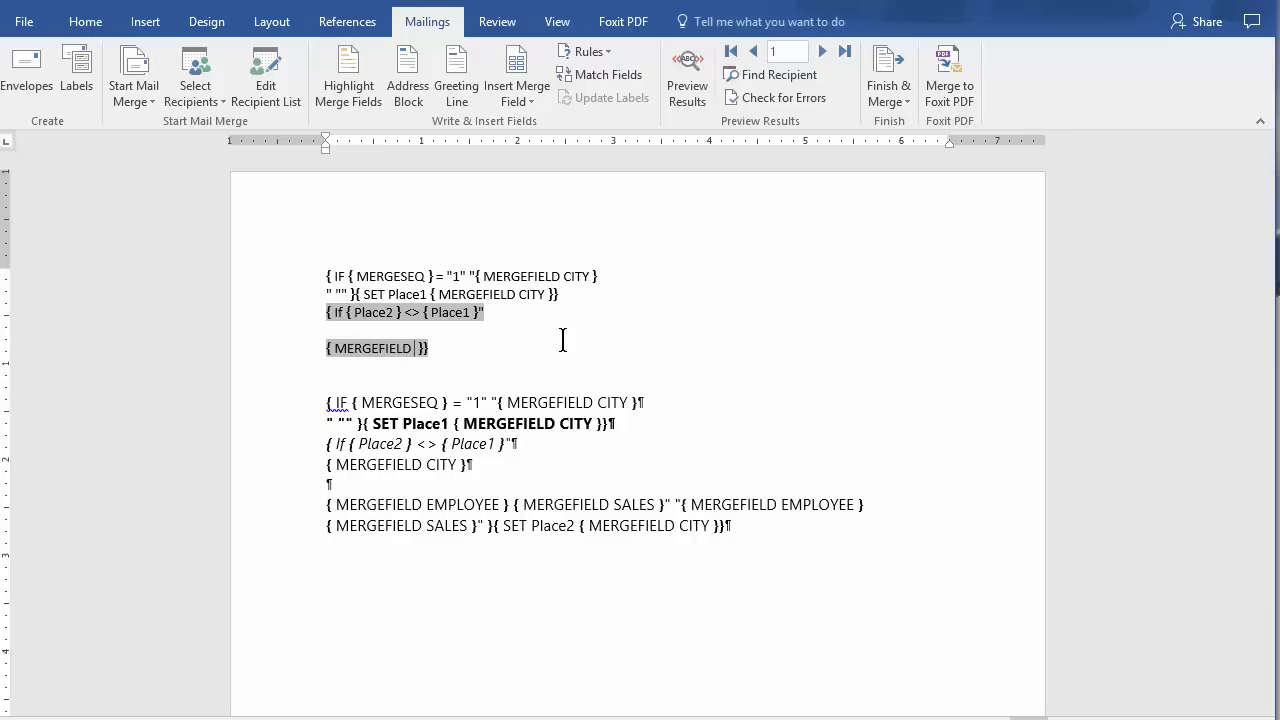
pyautogui.write('EMPLOYEE')
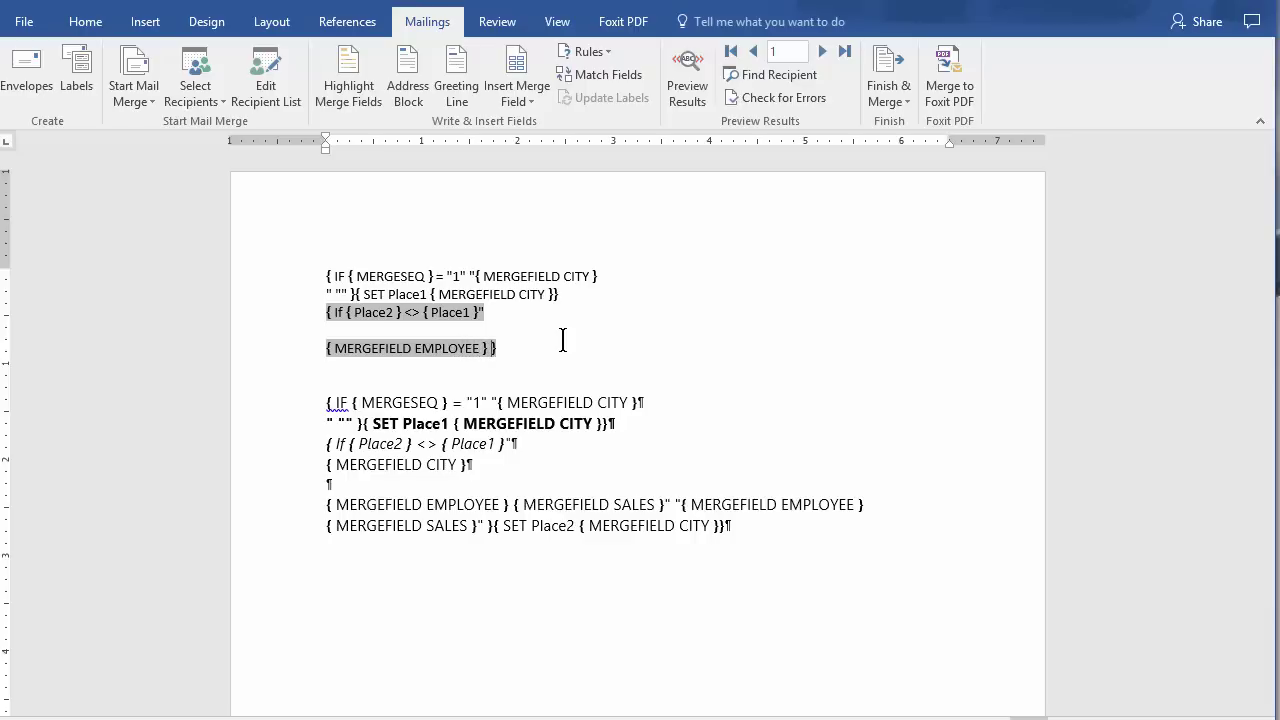
pyautogui.hotkey('ctrl', 'F9')
pyautogui.write('MERGEFIELD ')
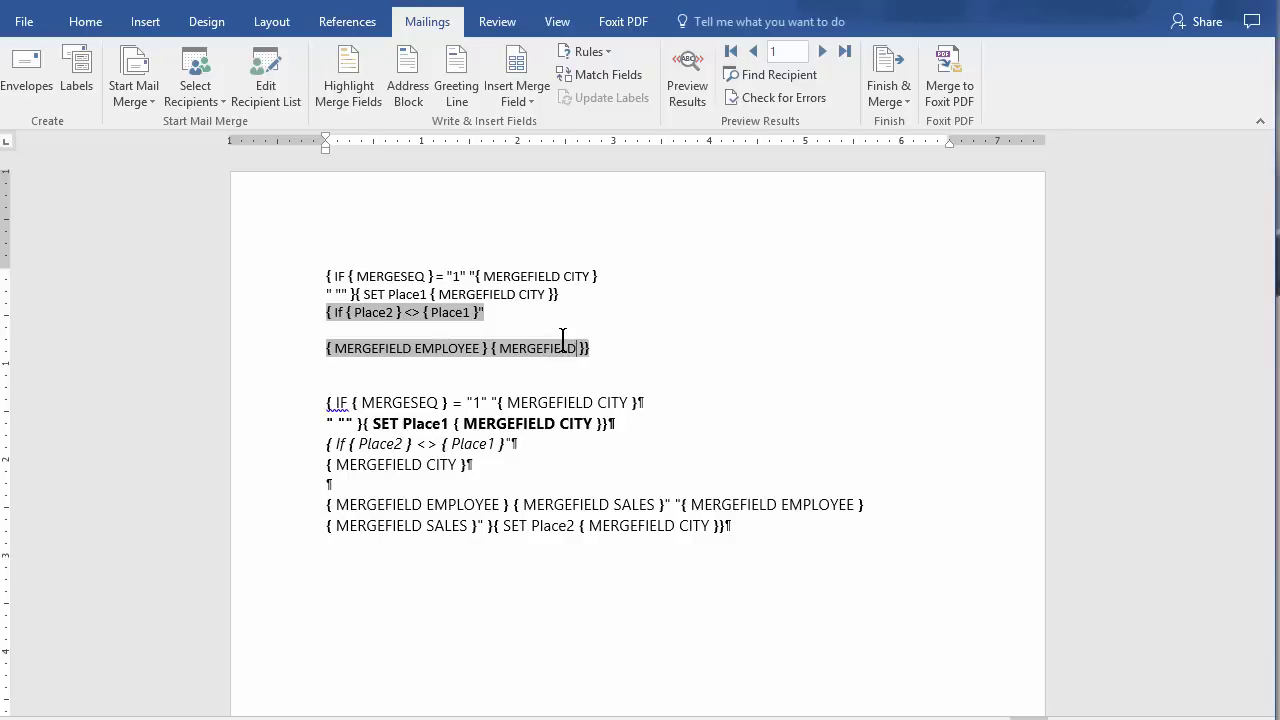
pyautogui.write('SALES')
pyautogui.write('" "')
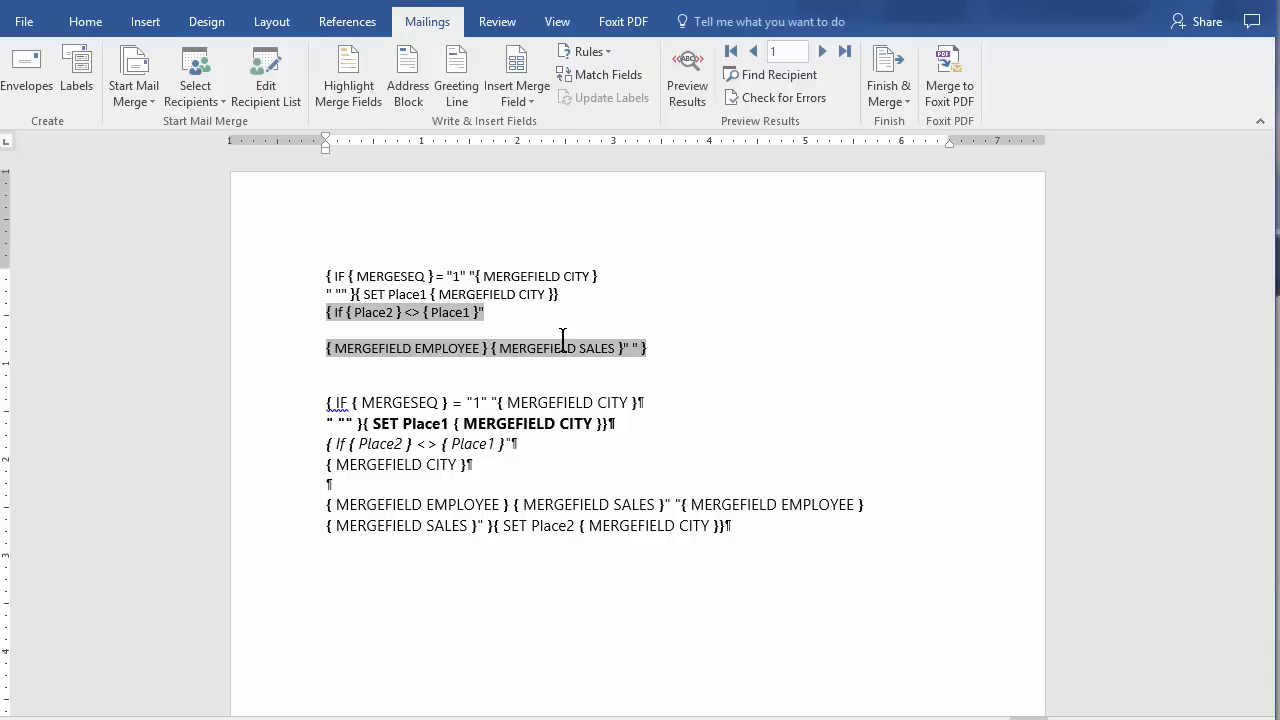
pyautogui.press('BackSpace')
# Start the false result with another MERGEFIELD EMPLOYEE field.
pyautogui.hotkey('ctrl', 'F9')
pyautogui.write('MERGEFIELD EMPLLOY')
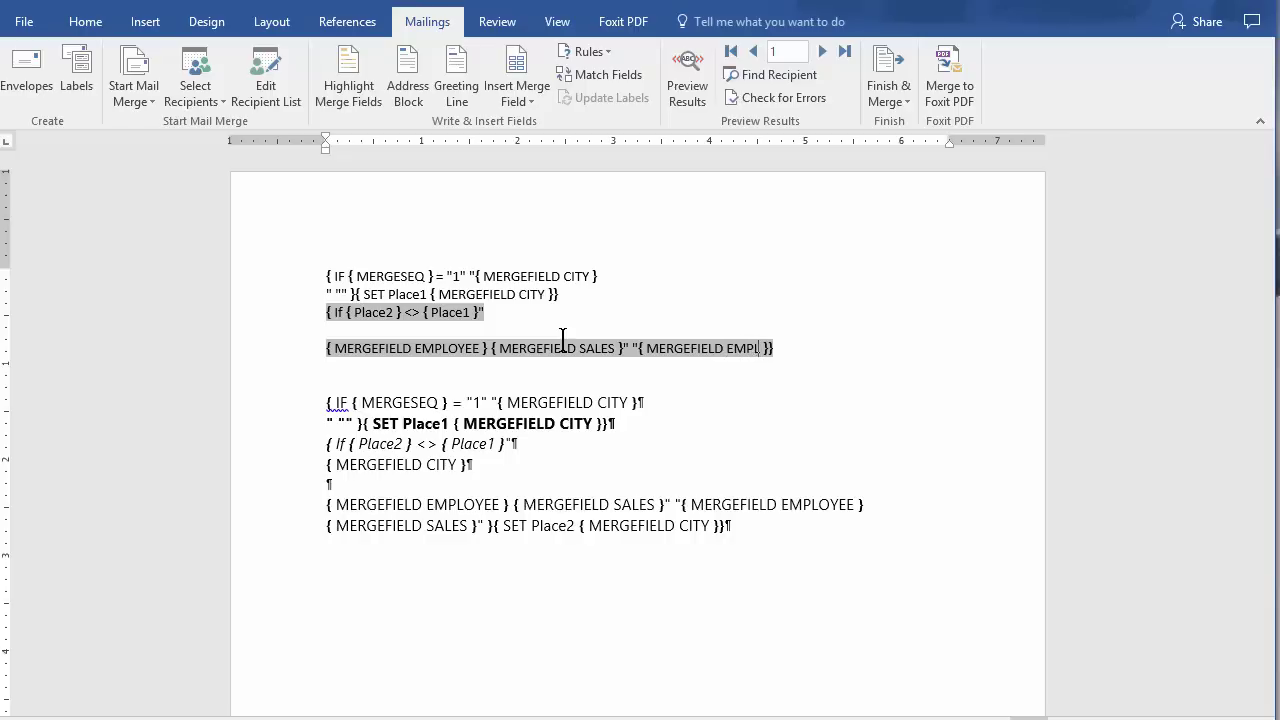
pyautogui.press('BackSpace')
pyautogui.press('BackSpace')
pyautogui.press('BackSpace')
pyautogui.write('OYEE')
# Add a nested MERGEFIELD SALES field and a closing quote to the false result.
pyautogui.hotkey('ctrl', 'F9')
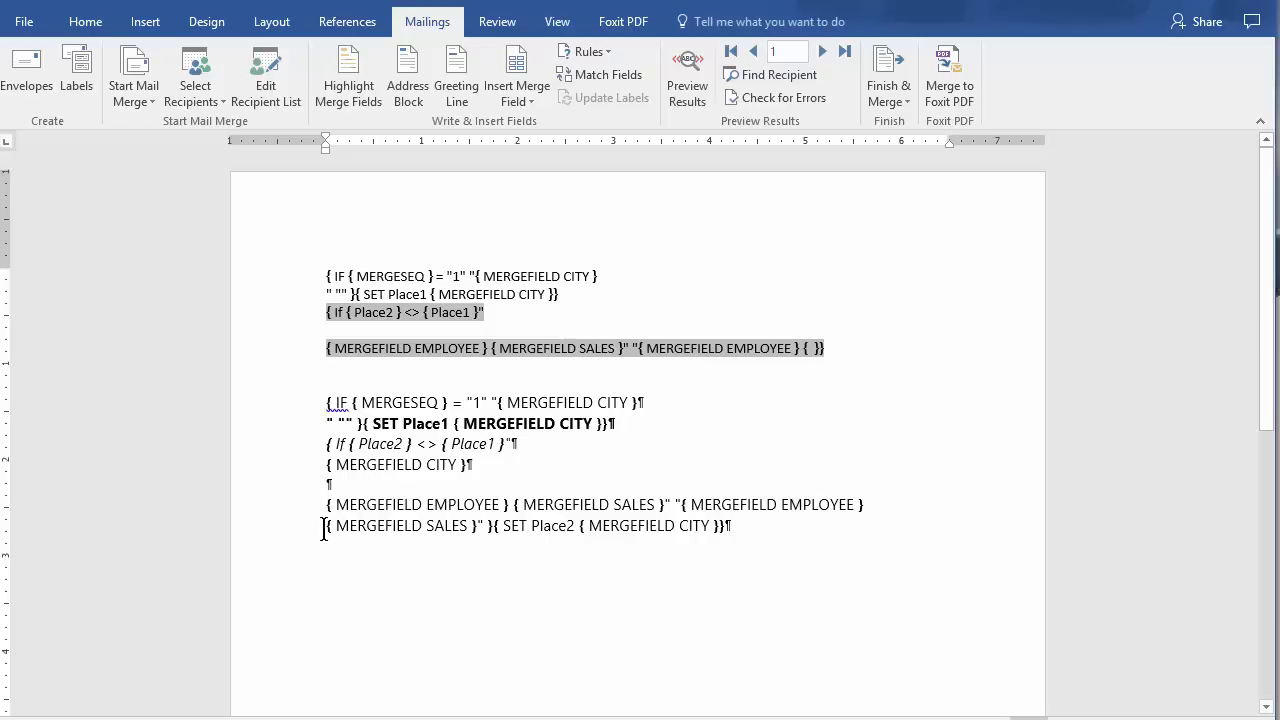
pyautogui.moveTo(331, 525); pyautogui.dragTo(474, 535)
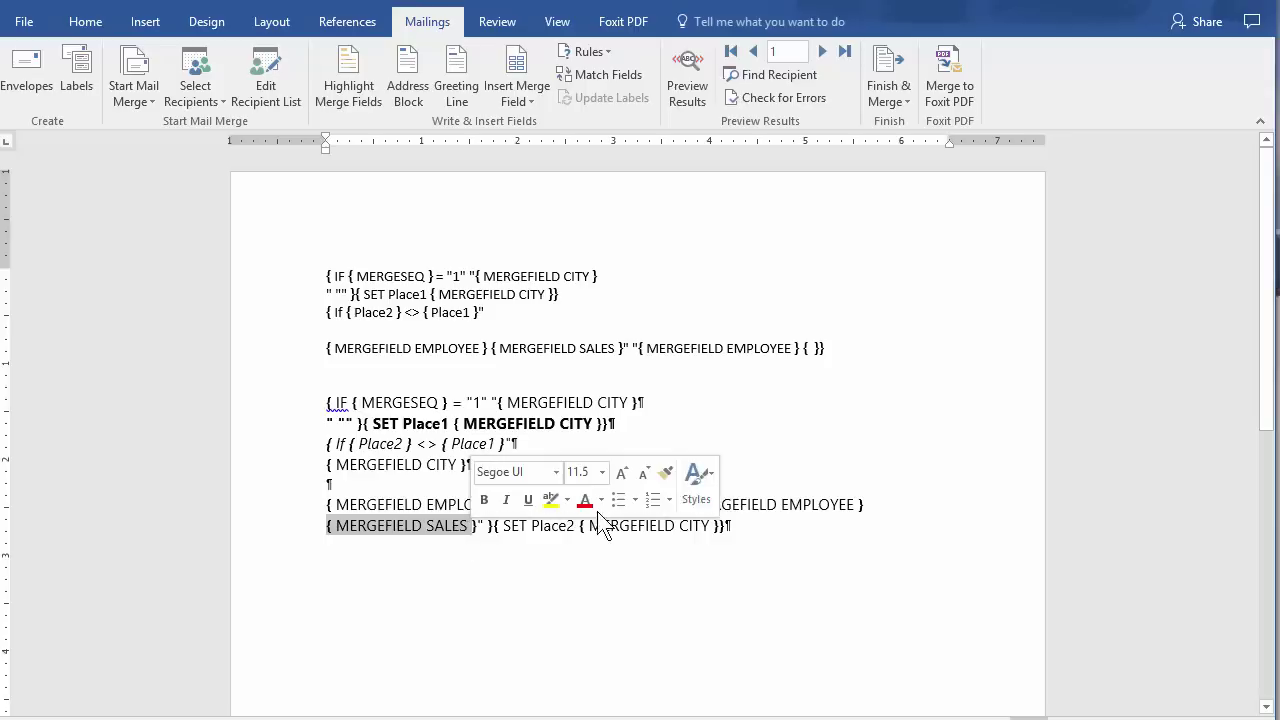
pyautogui.click(808, 347)
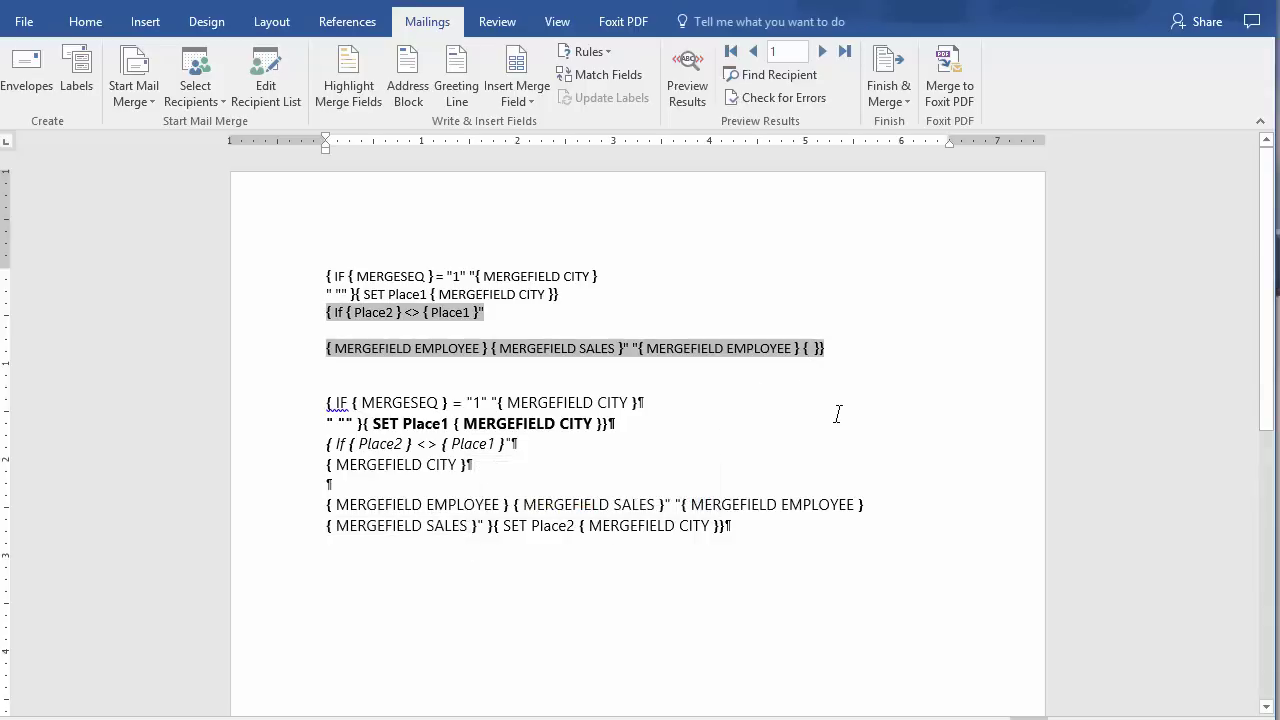
pyautogui.write('MERGEF')
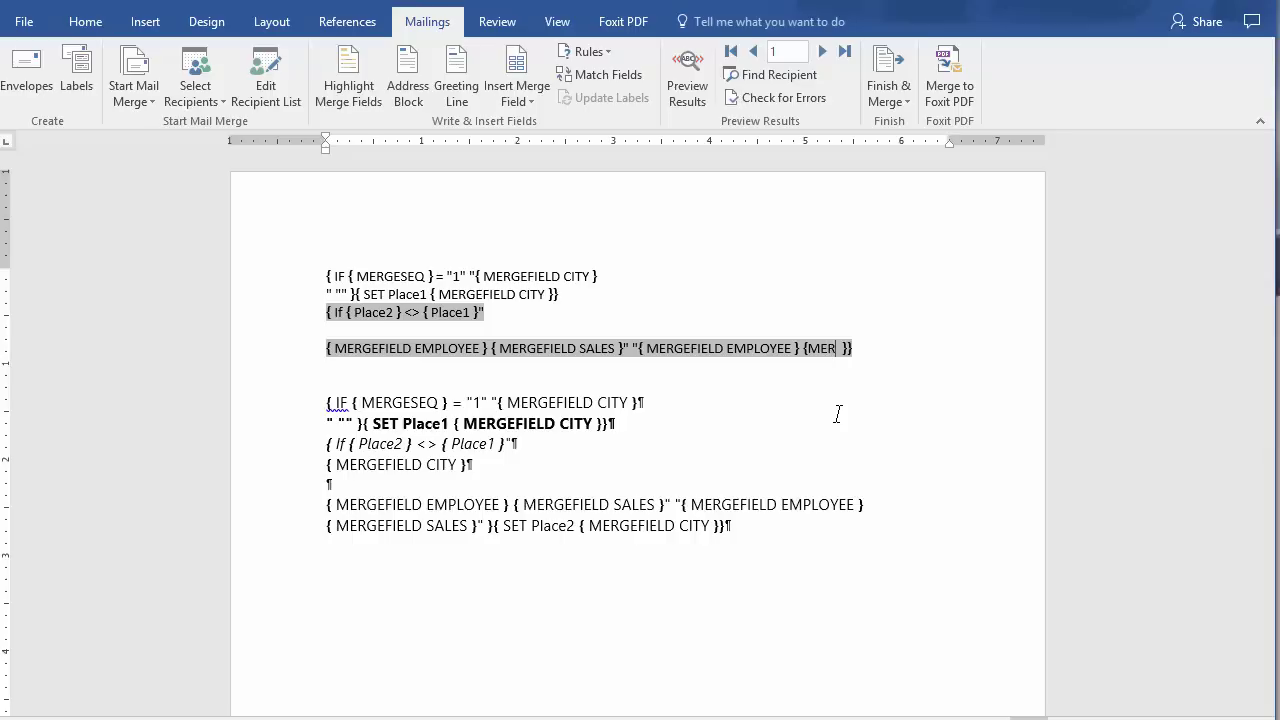
pyautogui.write('IELD SALES')
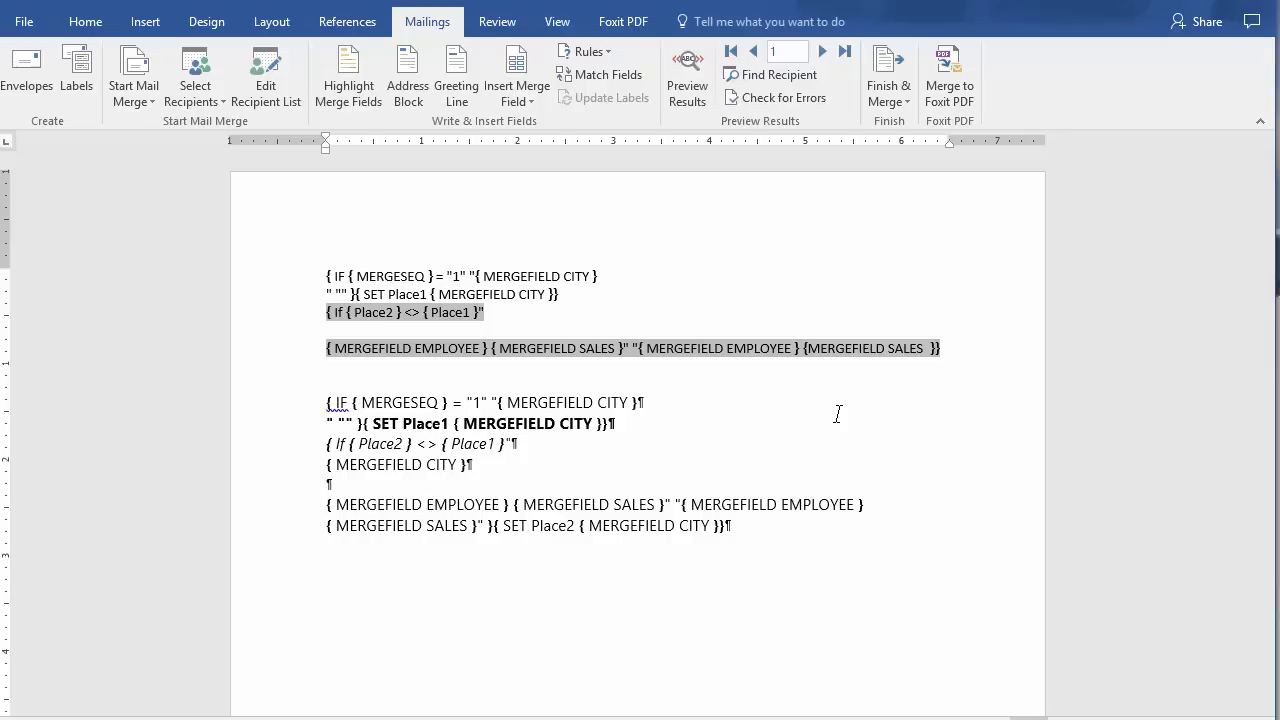
pyautogui.write('"')
# Highlight the SALES ending of the last reference line in yellow.
pyautogui.moveTo(489, 526); pyautogui.dragTo(428, 527)
pyautogui.click(547, 496)
pyautogui.click(500, 526)
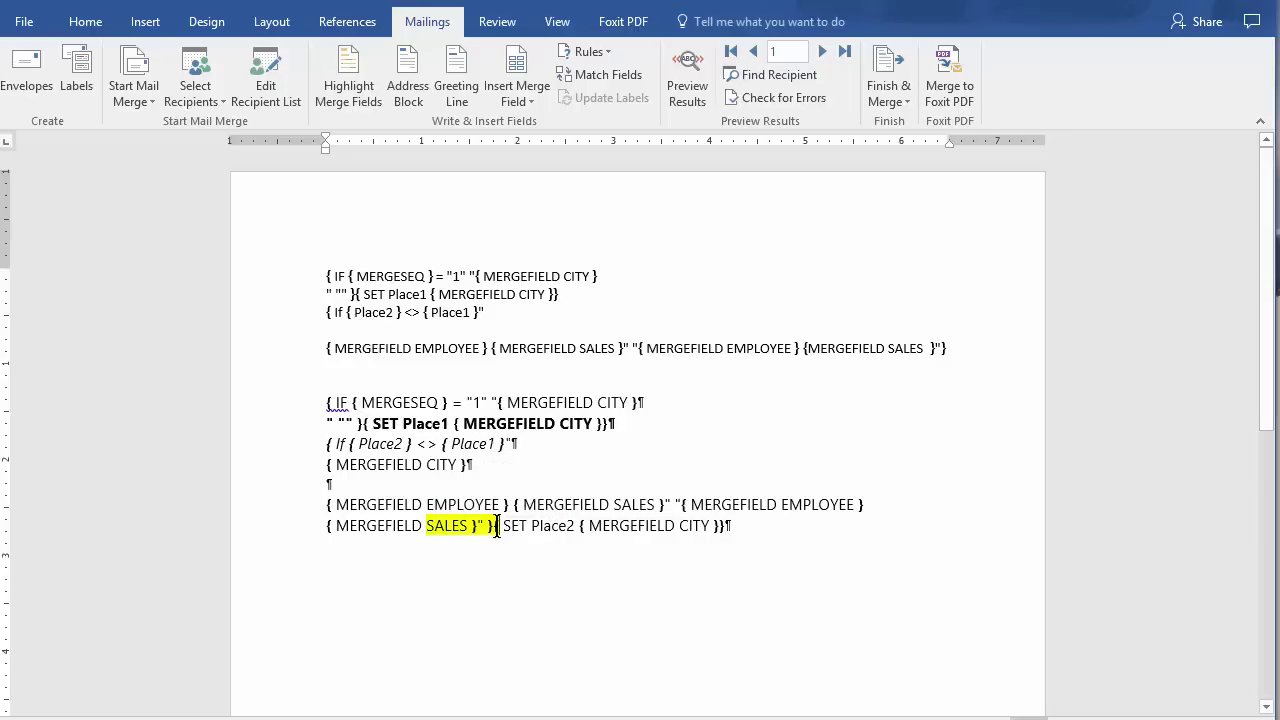
pyautogui.moveTo(497, 527); pyautogui.dragTo(502, 527)
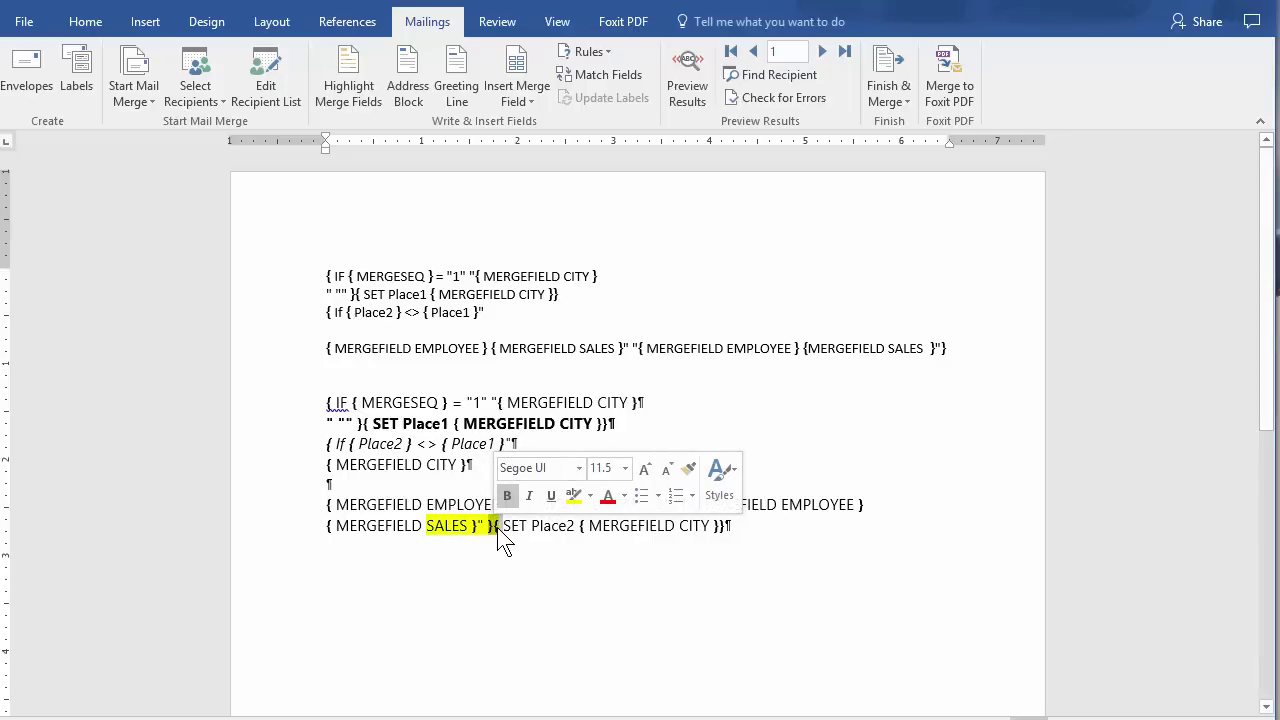
pyautogui.click(947, 347)
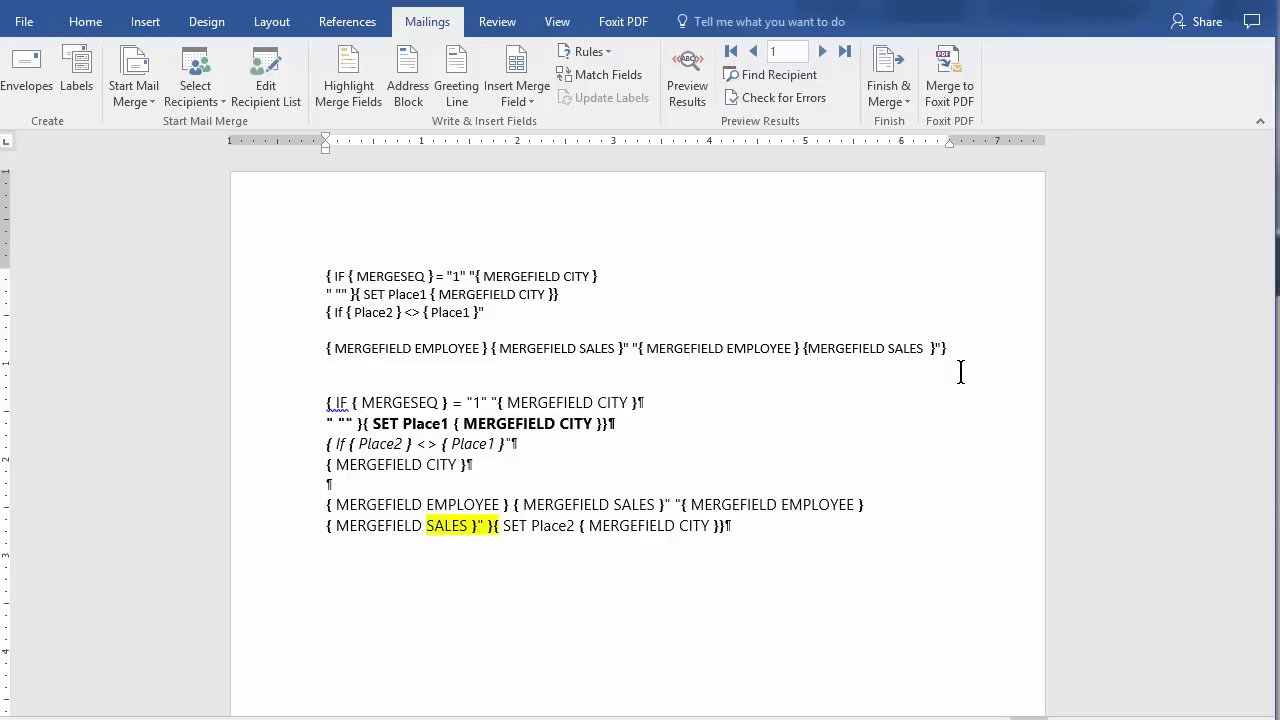
# Add a final line with the nested field { SET Place2 { MERGEFIELD CITY }} below the employee line.
pyautogui.press('Return')
pyautogui.hotkey('ctrl', 'F9')
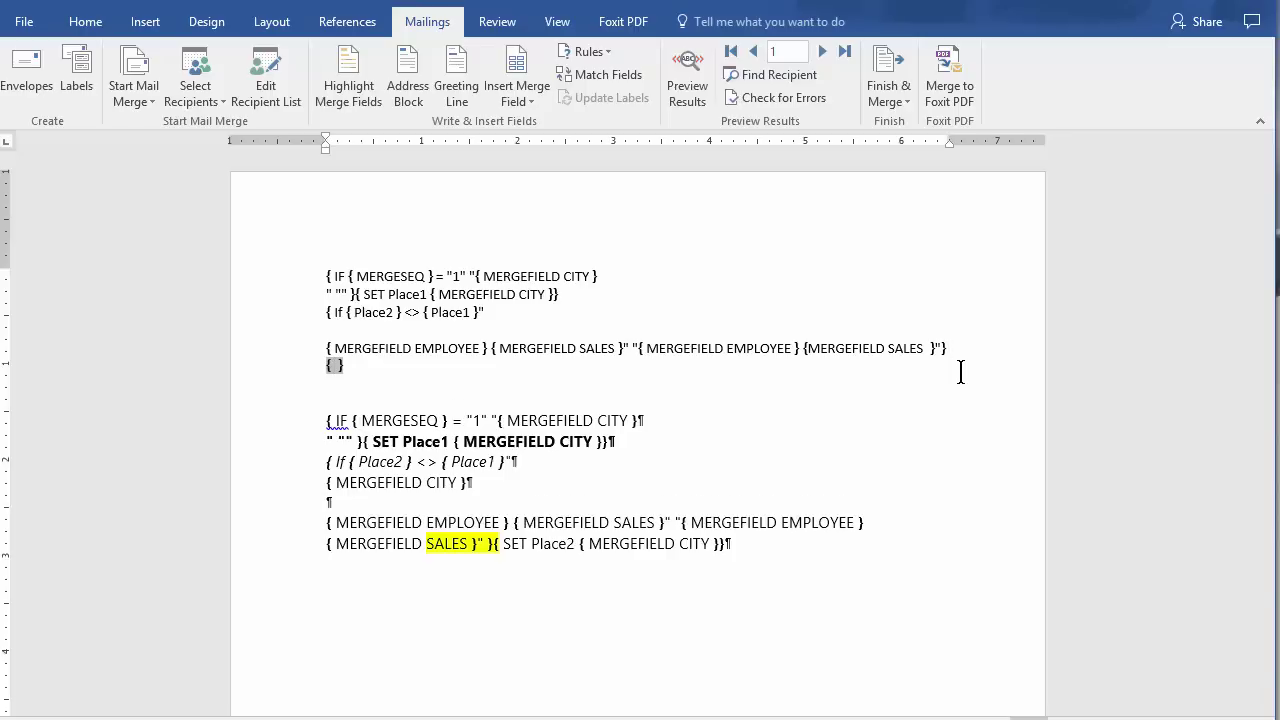
pyautogui.write('SET Place ')
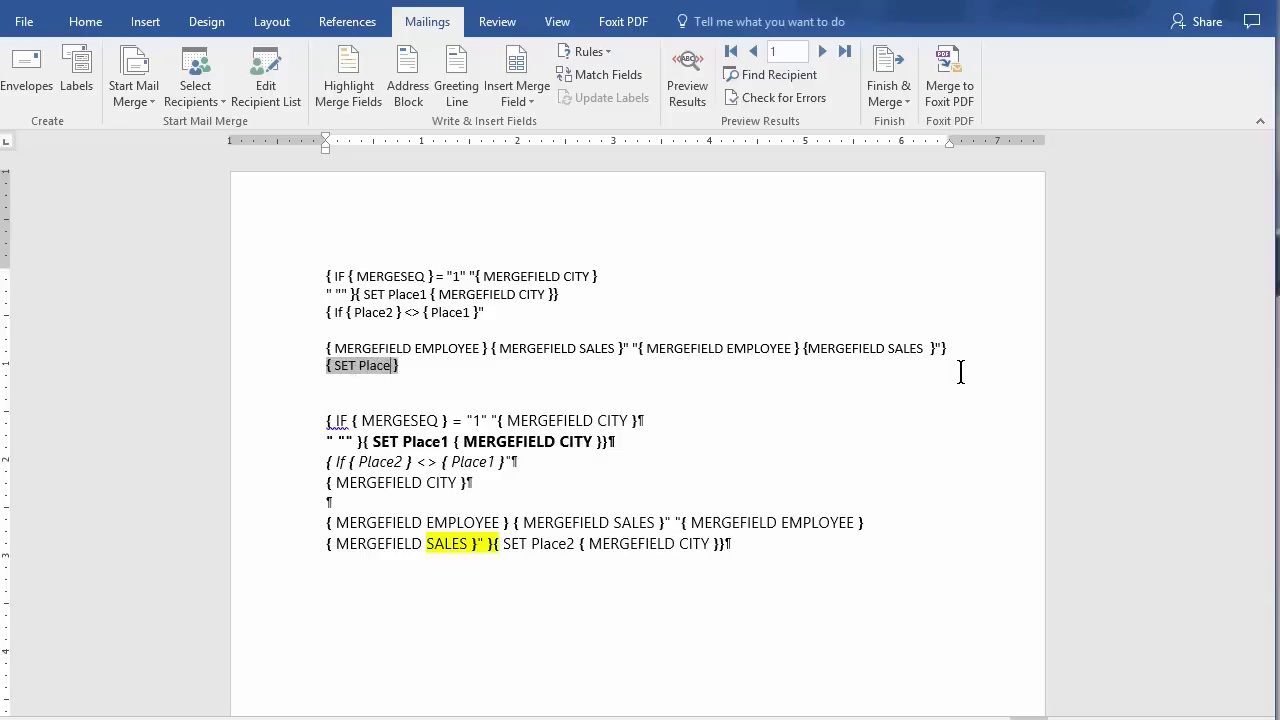
pyautogui.write('2')
pyautogui.hotkey('ctrl', 'F9')
pyautogui.write('MERGEF')
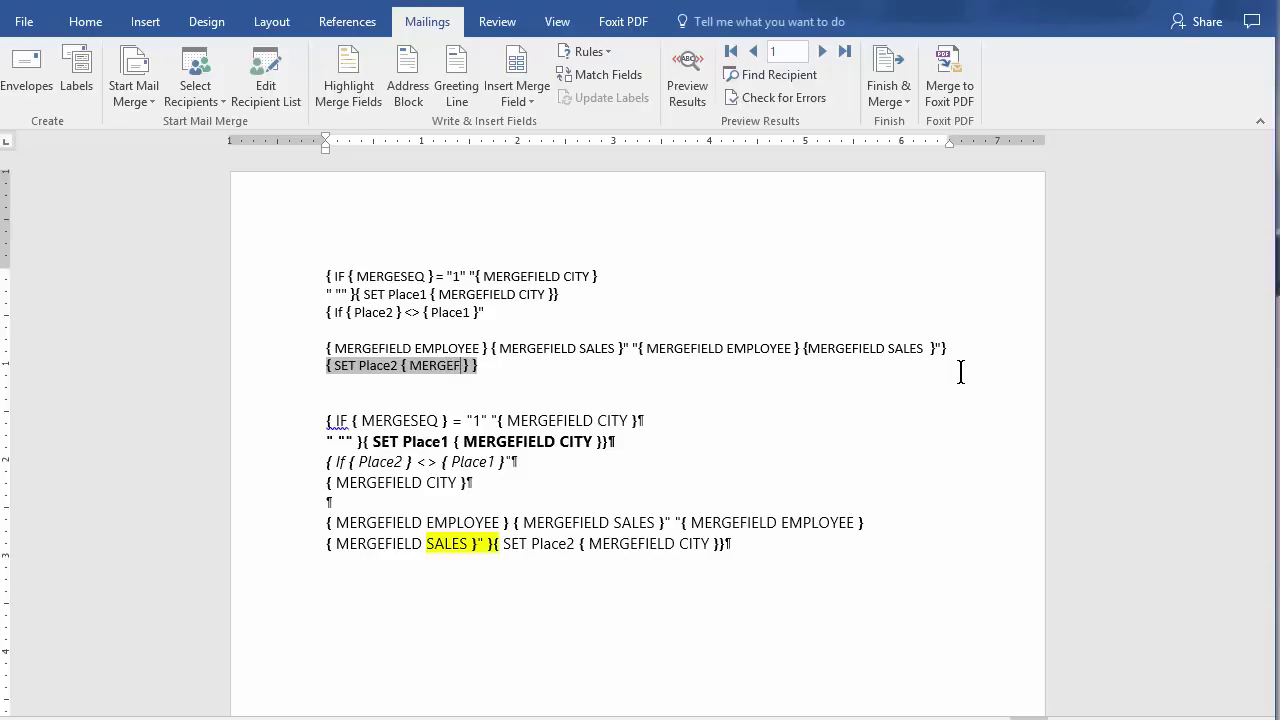
pyautogui.write('IELD CITY')
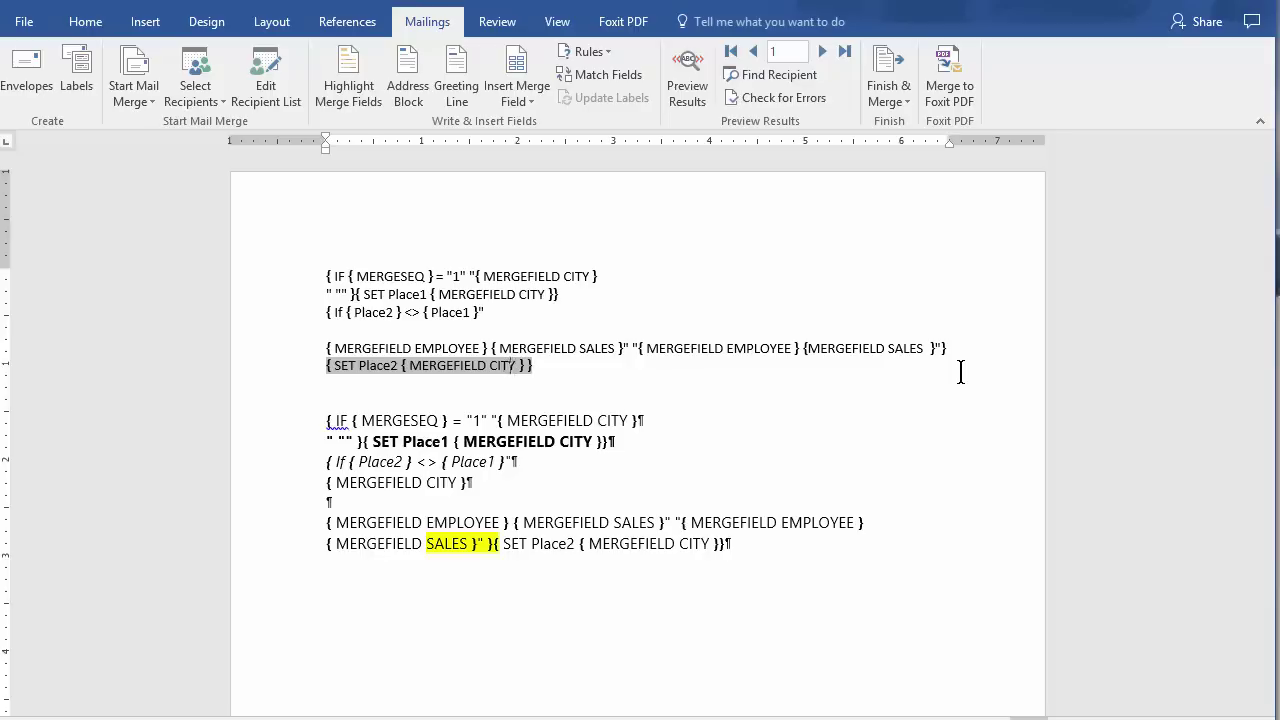
pyautogui.press('Delete')
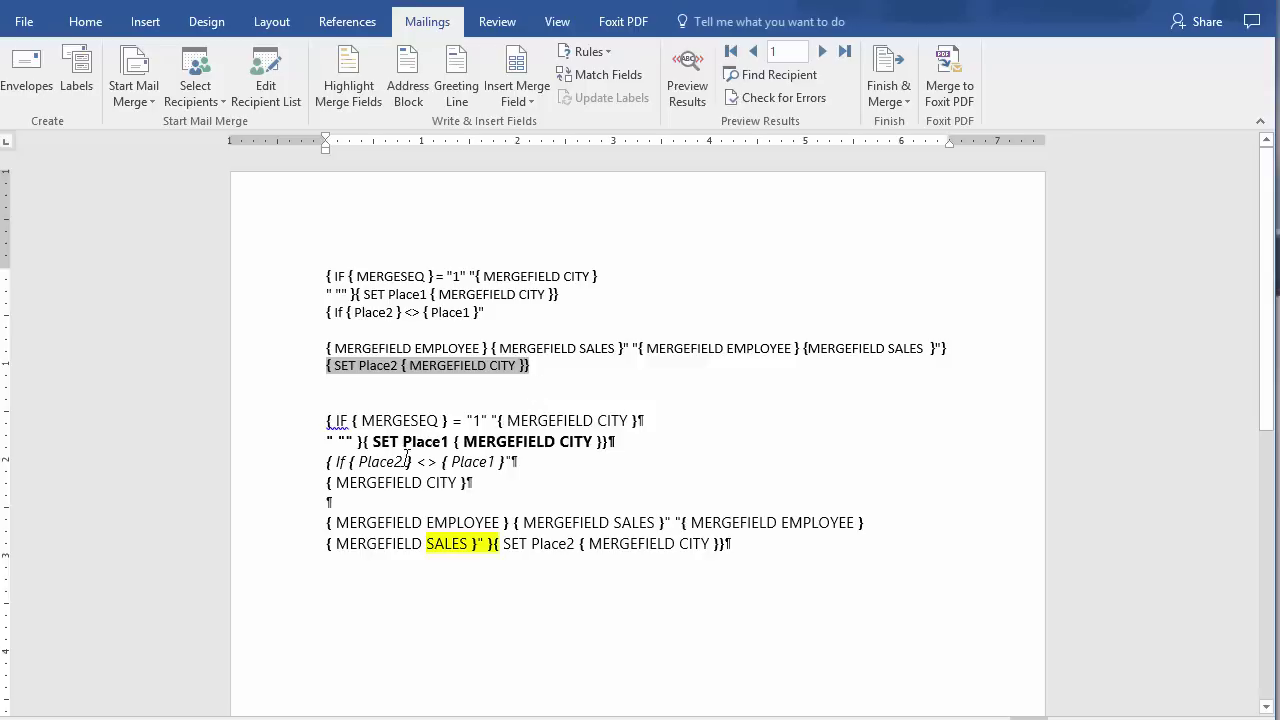
# Delete the pasted reference field-code block and the leftover empty line.
pyautogui.moveTo(324, 420); pyautogui.dragTo(346, 421)
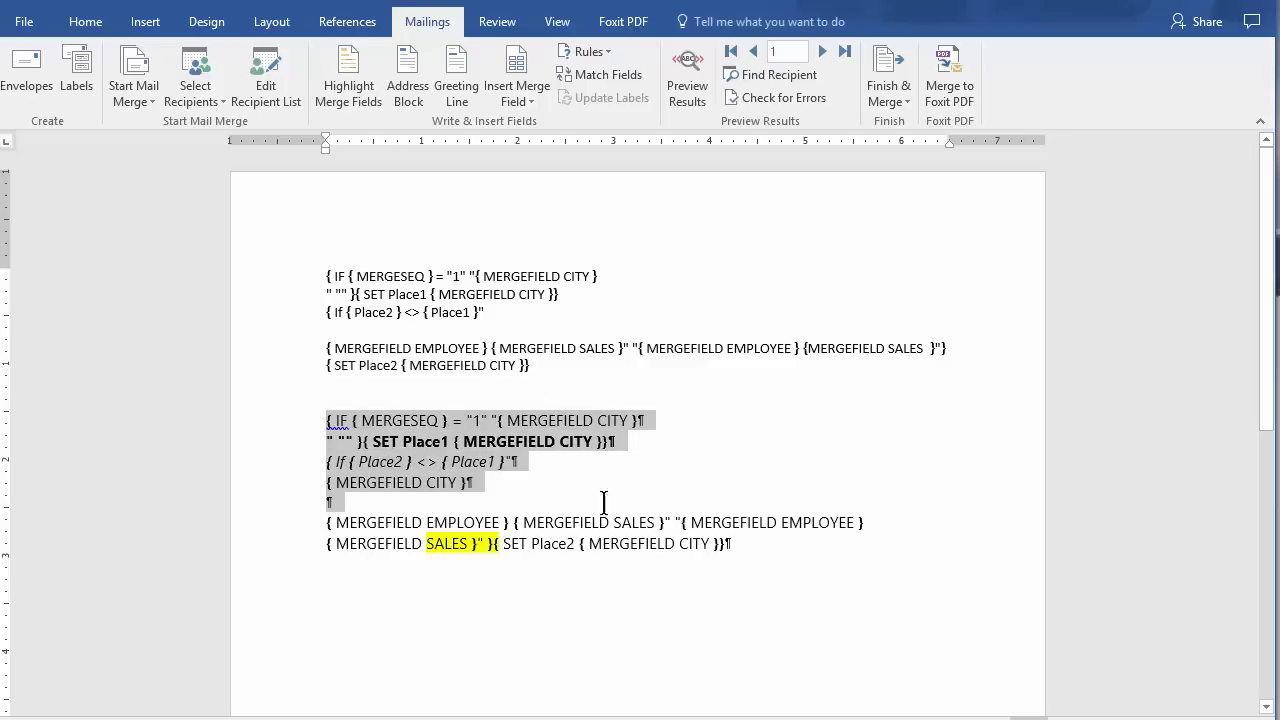
pyautogui.moveTo(622, 508); pyautogui.dragTo(748, 545)
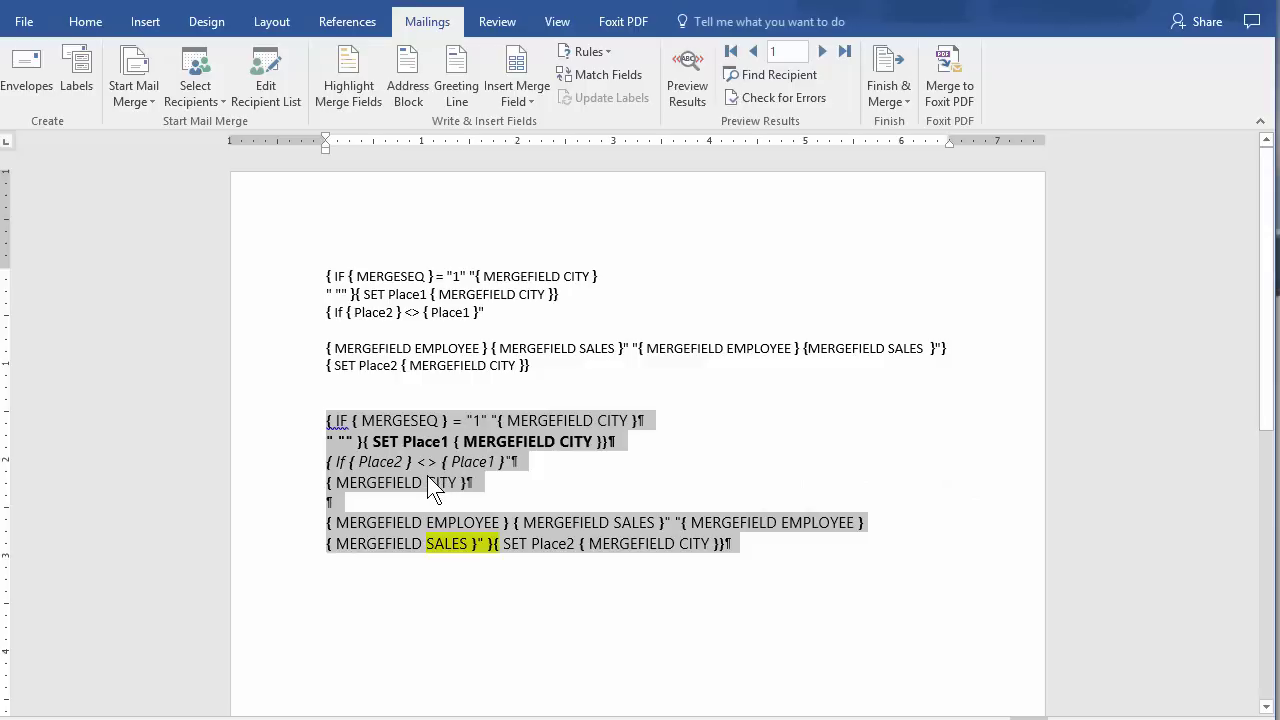
pyautogui.press('Delete')
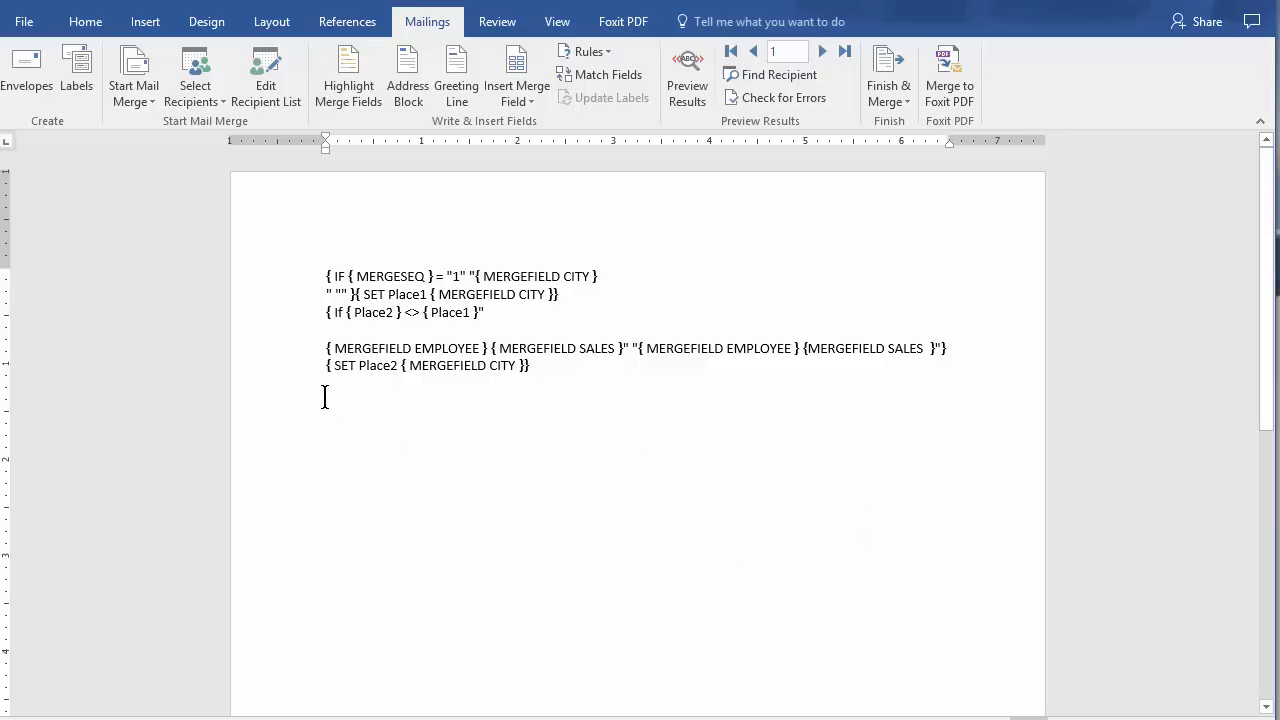
pyautogui.press('BackSpace')
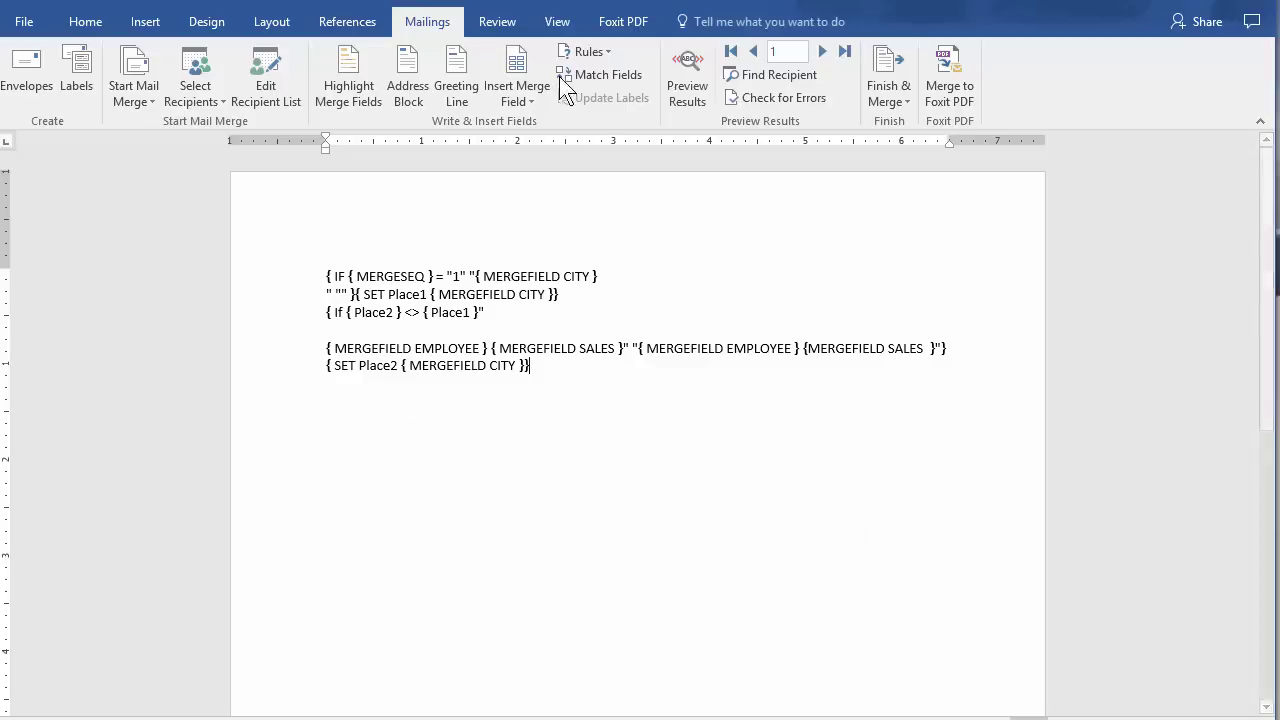
# Turn on Show/Hide ¶ formatting marks and tidy the empty paragraphs after the last field line.
pyautogui.click(100, 20)
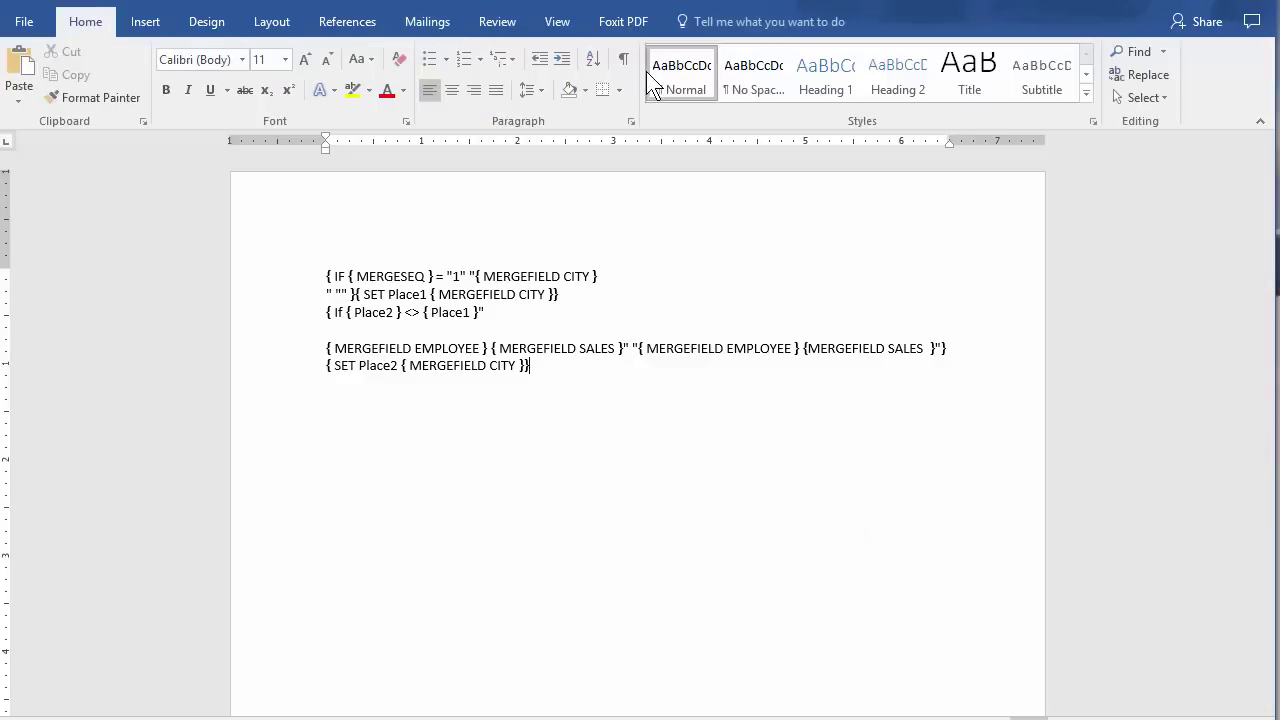
pyautogui.click(623, 60)
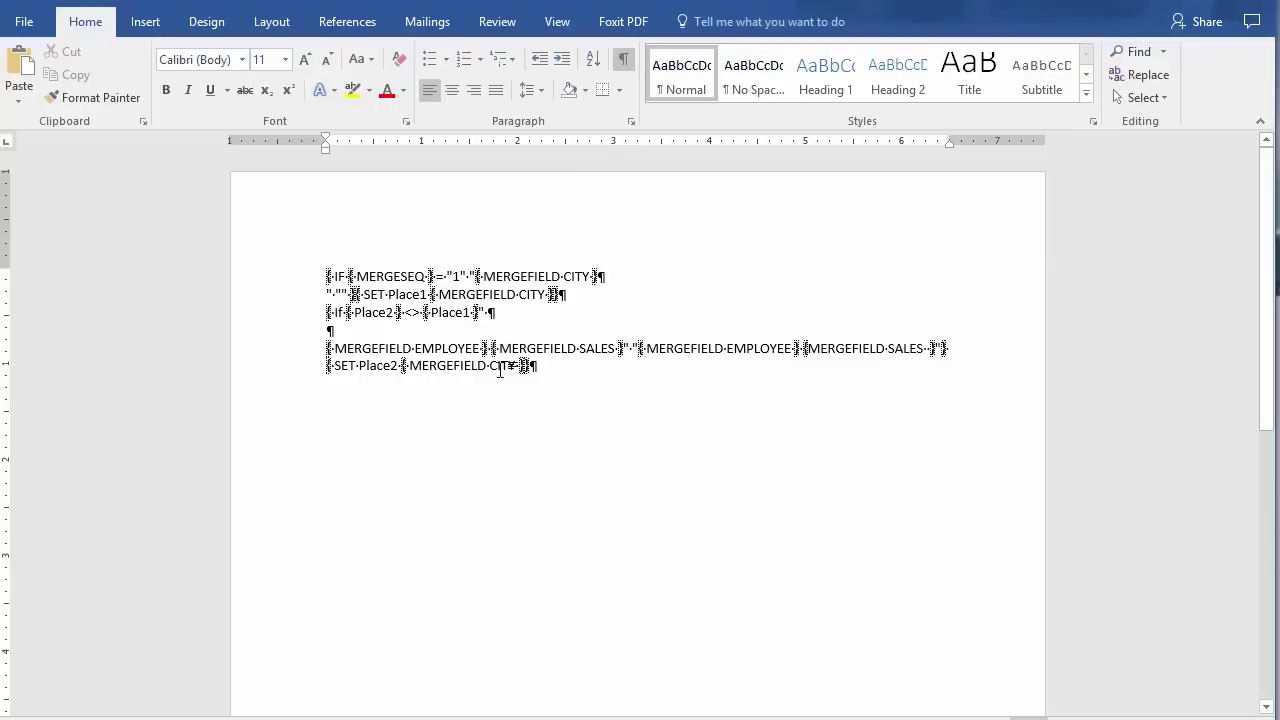
pyautogui.click(466, 398)
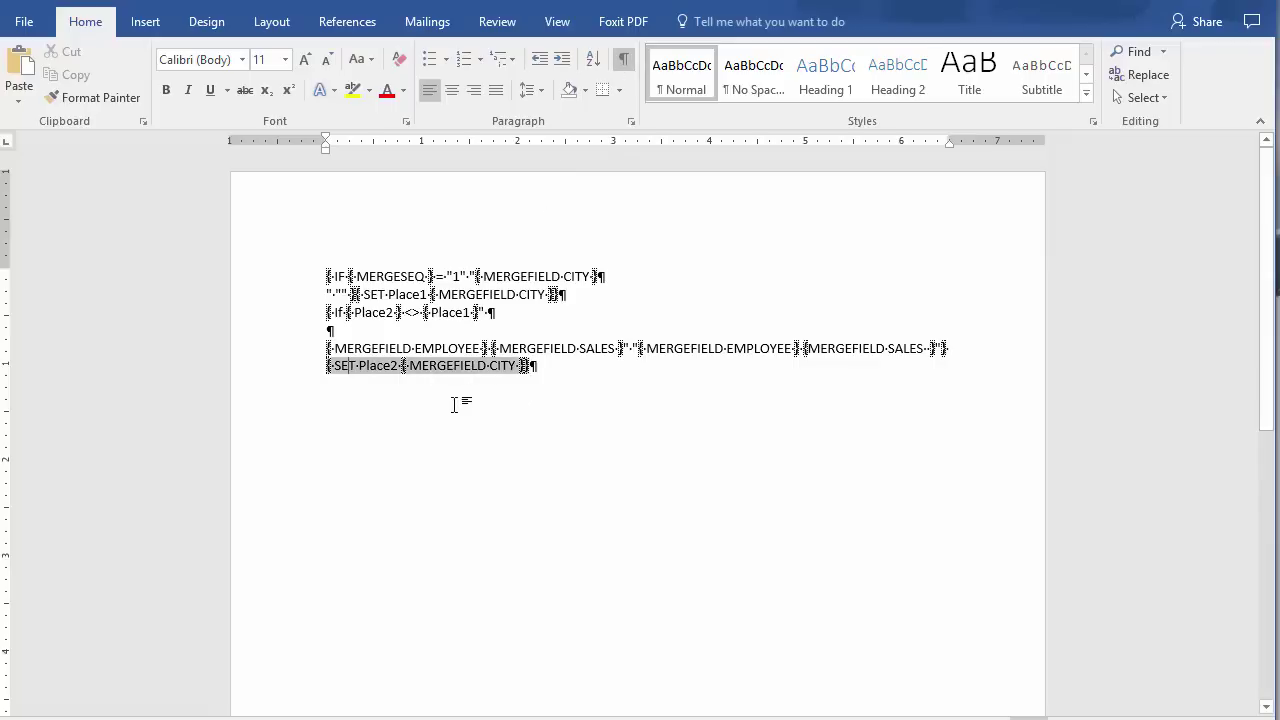
pyautogui.click(575, 380)
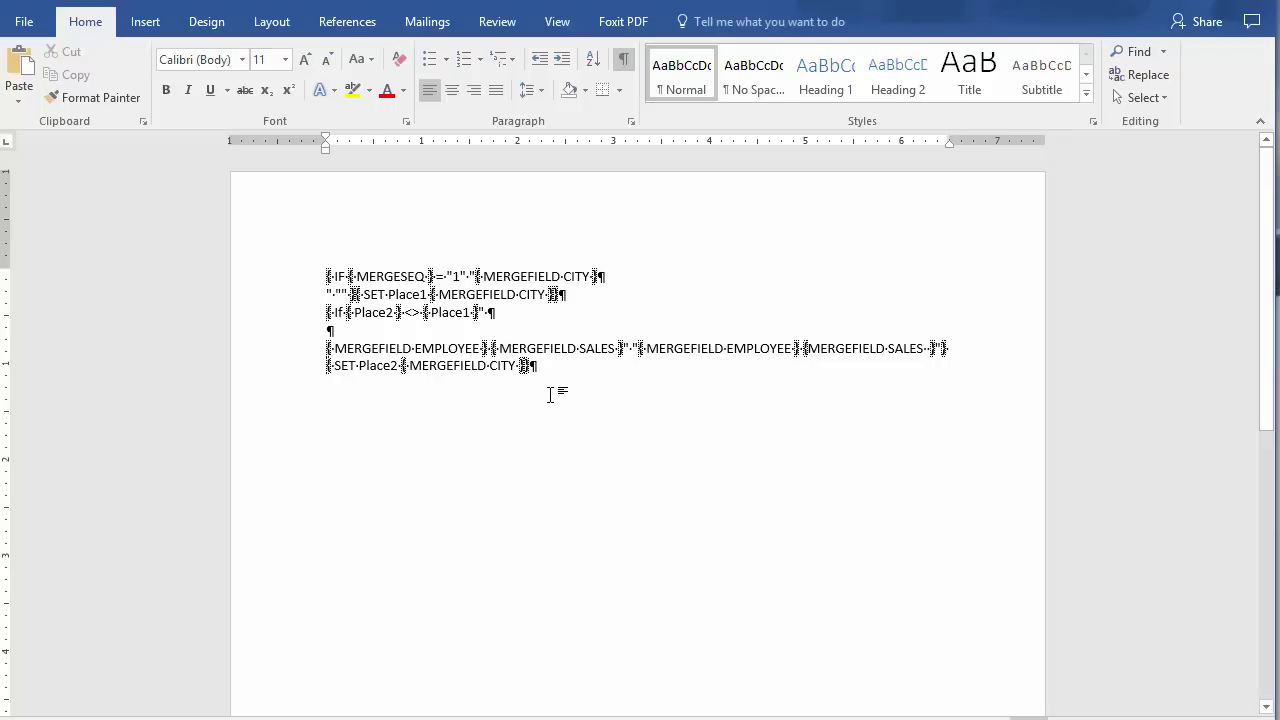
pyautogui.press('Return')
pyautogui.press('Return')
pyautogui.press('Return')
pyautogui.press('Return')
pyautogui.press('Return')
pyautogui.press('Return')
pyautogui.press('Return')
pyautogui.press('Return')
pyautogui.press('Return')
pyautogui.press('Return')
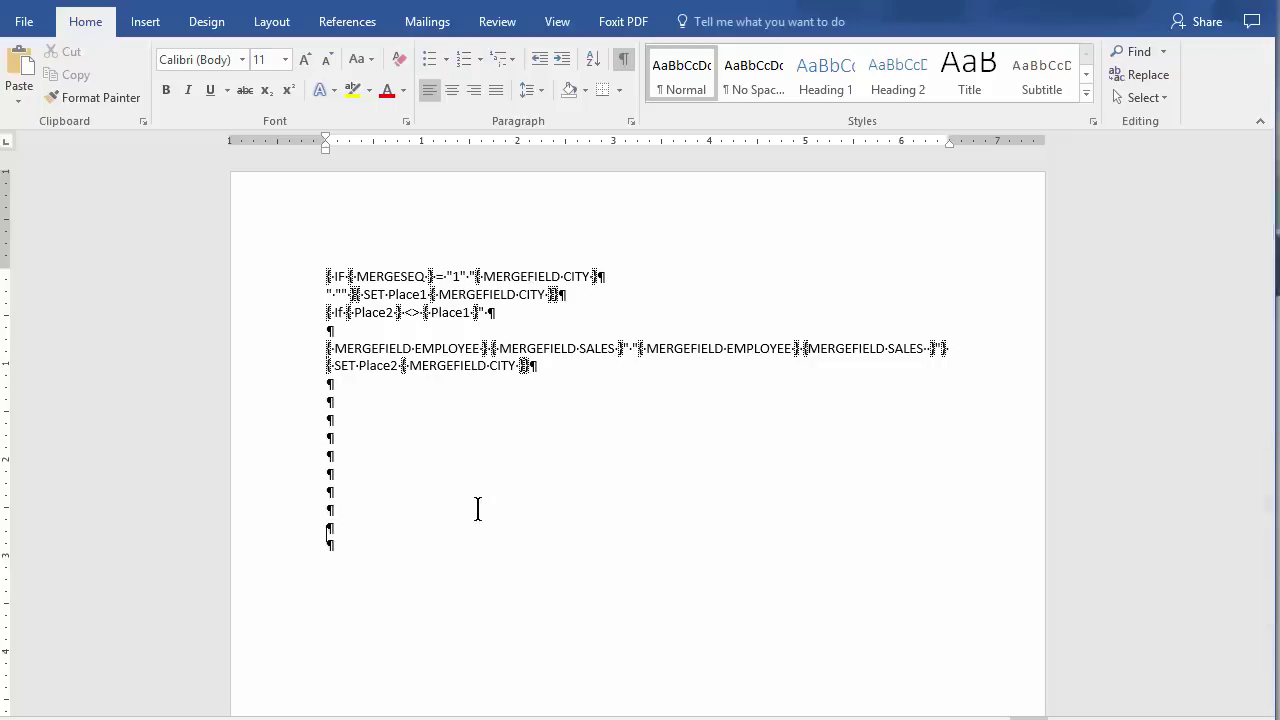
pyautogui.press('Return')
pyautogui.press('Return')
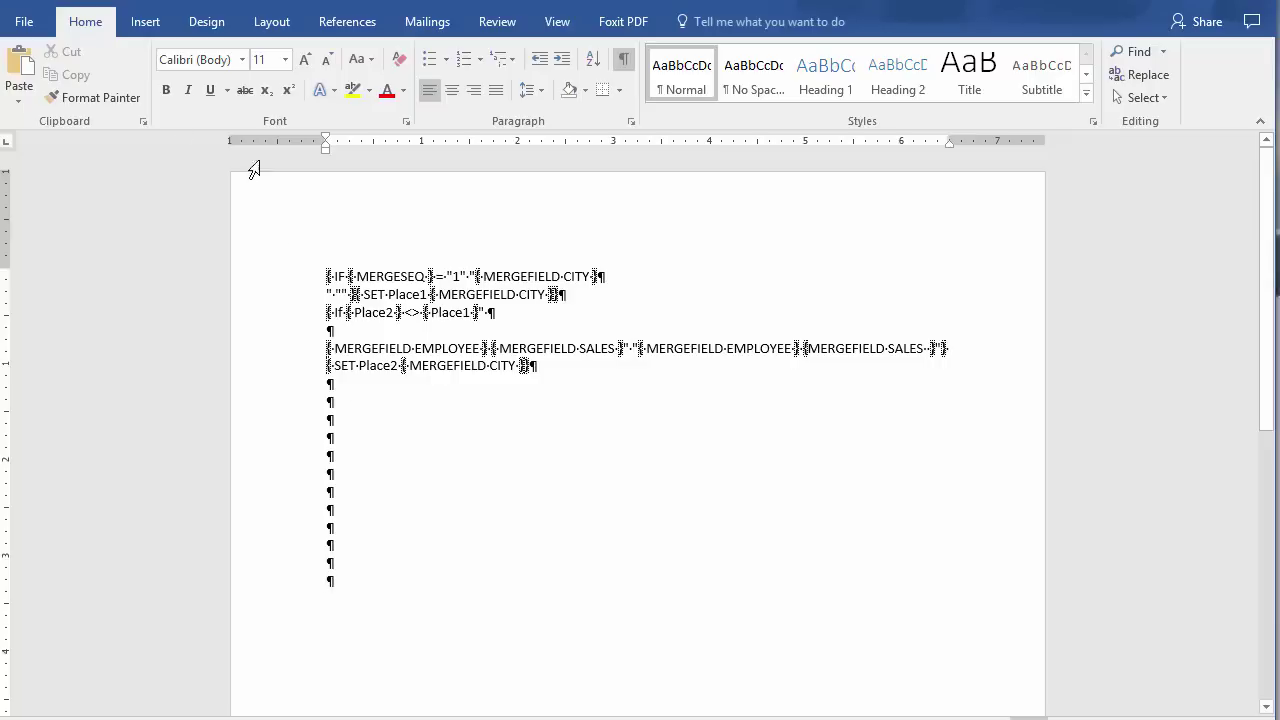
pyautogui.press('BackSpace')
pyautogui.press('BackSpace')
pyautogui.press('BackSpace')
pyautogui.press('BackSpace')
pyautogui.press('BackSpace')
pyautogui.press('BackSpace')
pyautogui.press('BackSpace')
pyautogui.press('BackSpace')
pyautogui.press('BackSpace')
pyautogui.press('BackSpace')
pyautogui.press('BackSpace')
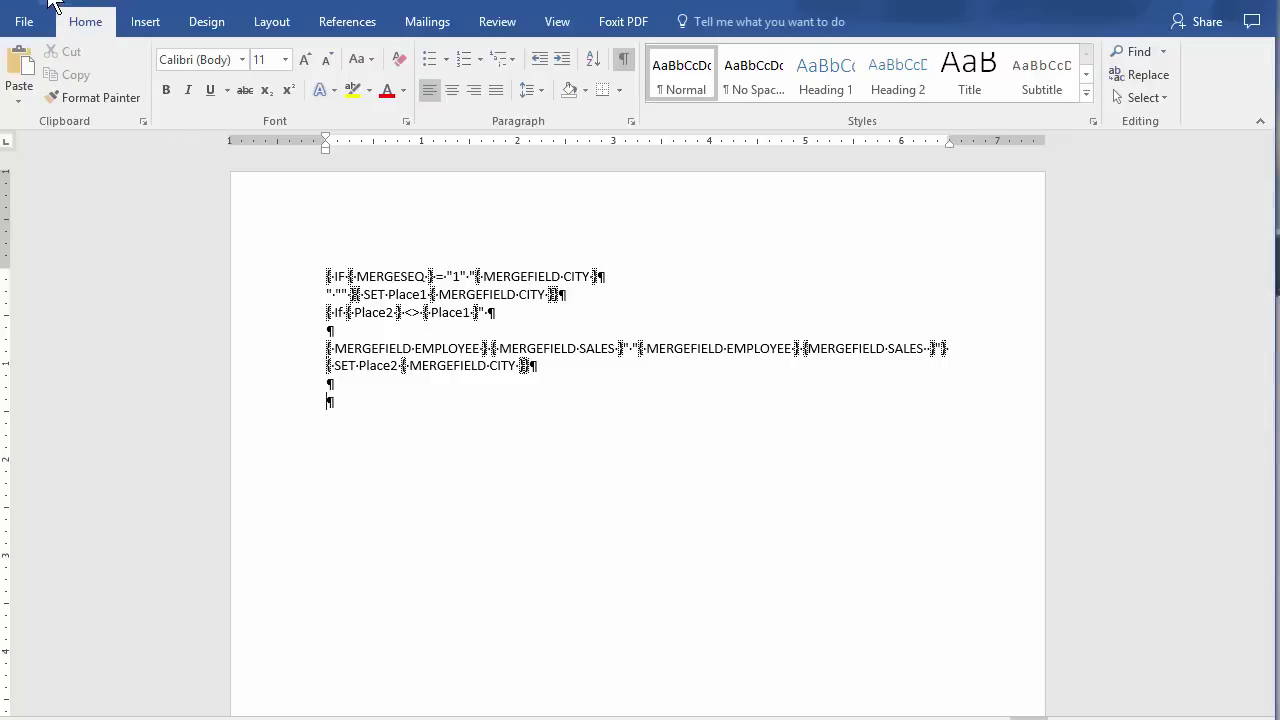
# Paste the copied field-code block below, then remove it with the empty lines above it.
pyautogui.write('{IF{MERGESEQ} = "1" "{MERGEFIELD CITY}" " ""}{SET Place1{MERGEFIELD CITY}} {If{Place2}< > {Place1}" {MERGEFIELD CITY}  {MERGEFIELD EMPLOYEE} {MERGEFIELD SALES}" "{MERGEFIELD EMPLOYEE} {MERGEFIELD SALES}""}{SET Place2{MERGEFIELD CITY}}}')
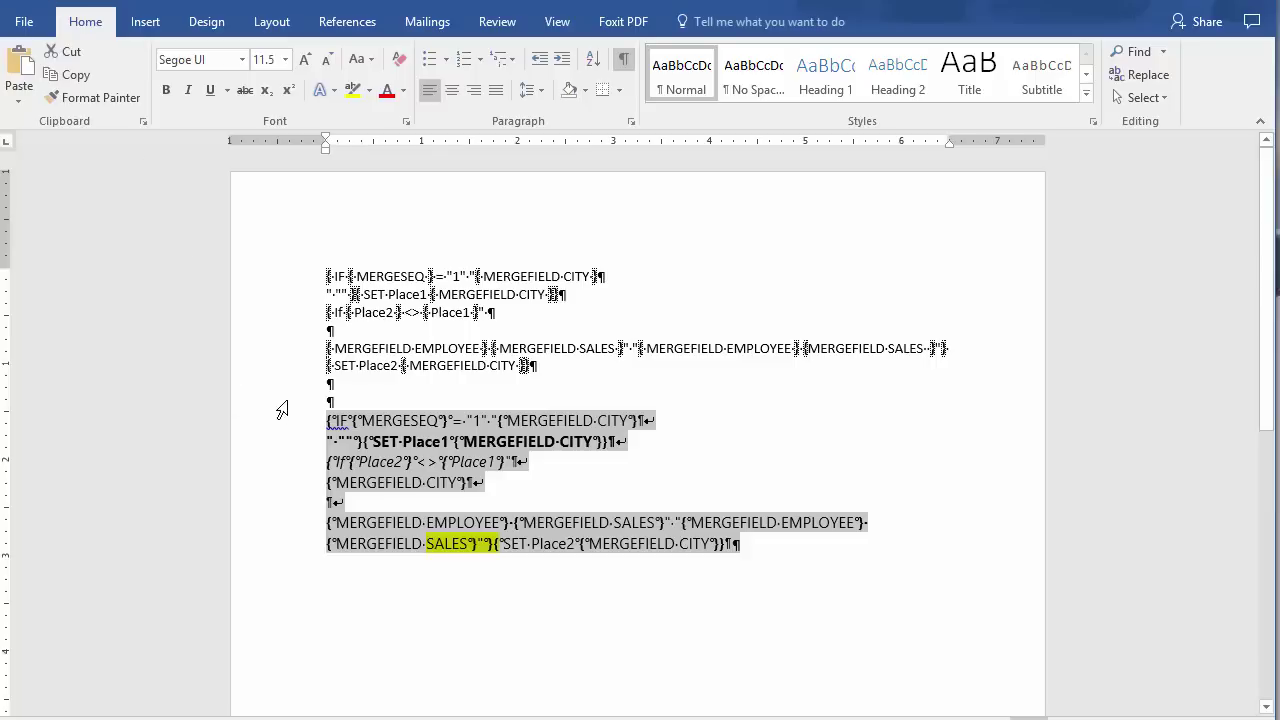
pyautogui.moveTo(294, 420); pyautogui.dragTo(354, 572)
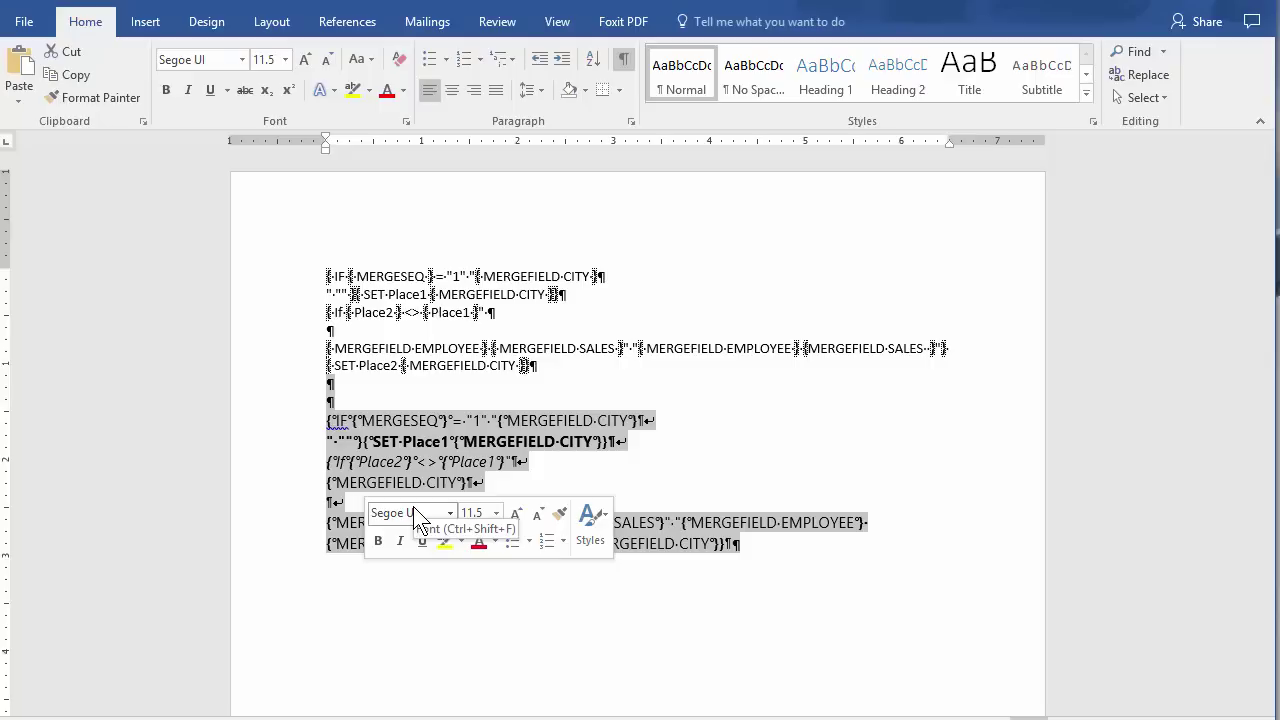
pyautogui.click(274, 403)
pyautogui.moveTo(270, 425); pyautogui.dragTo(792, 555)
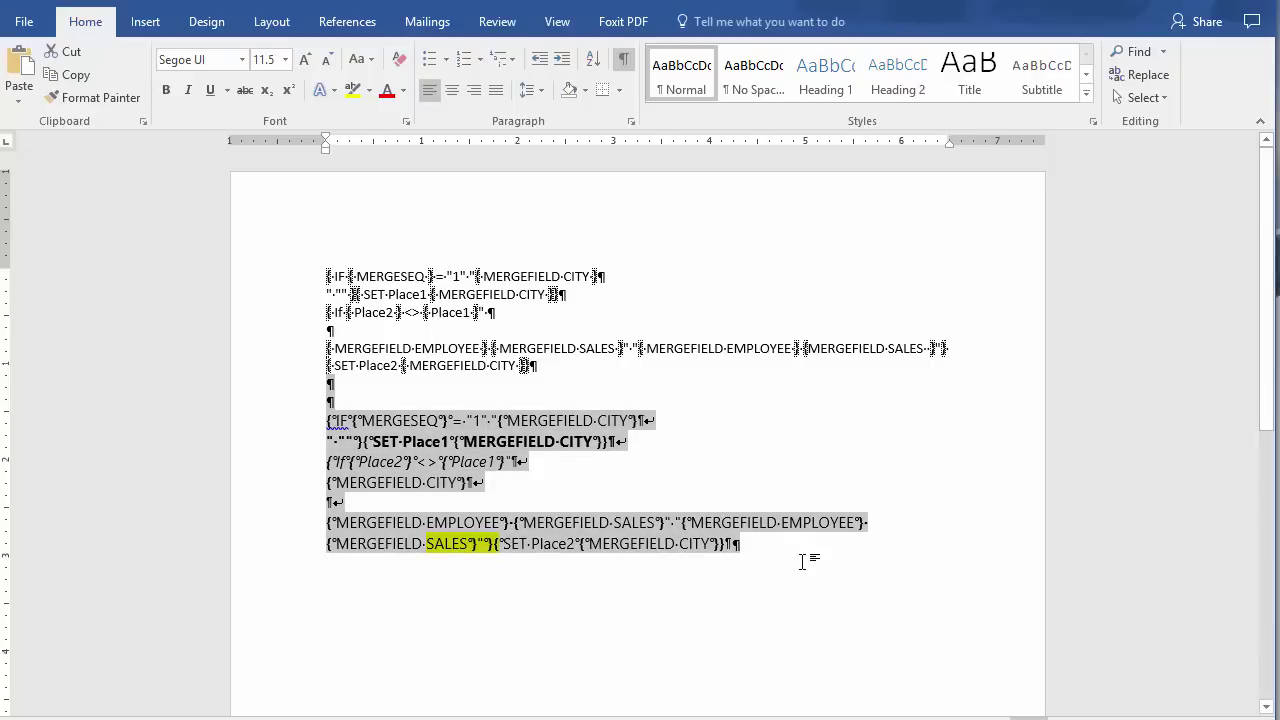
pyautogui.press('BackSpace')
pyautogui.press('BackSpace')
pyautogui.press('BackSpace')
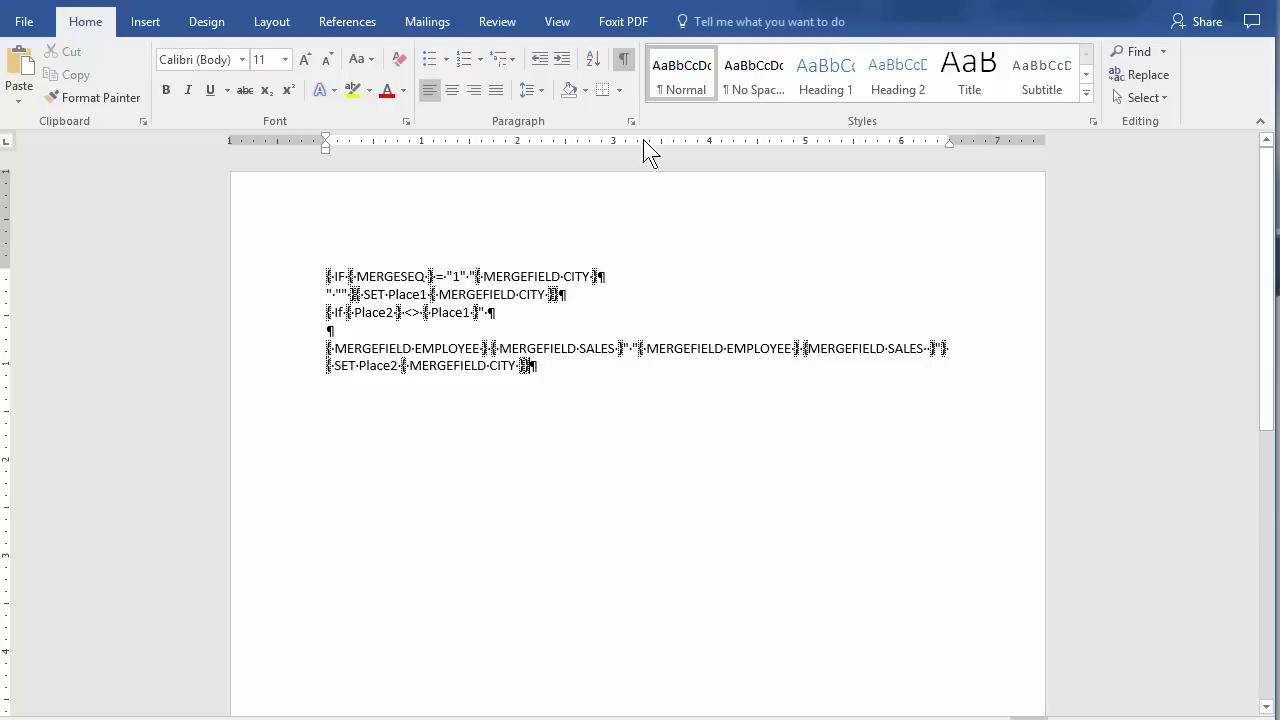
pyautogui.click(448, 28)
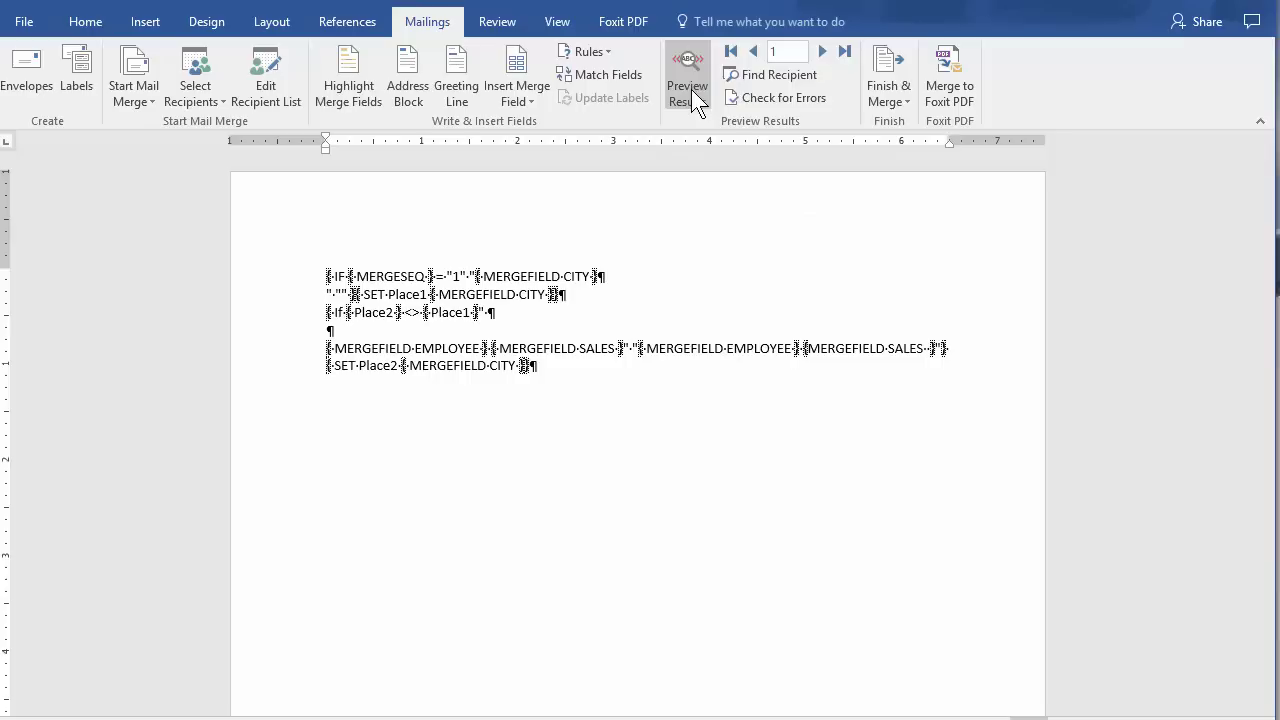
# Hide the formatting marks and preview the merge results.
pyautogui.click(85, 21)
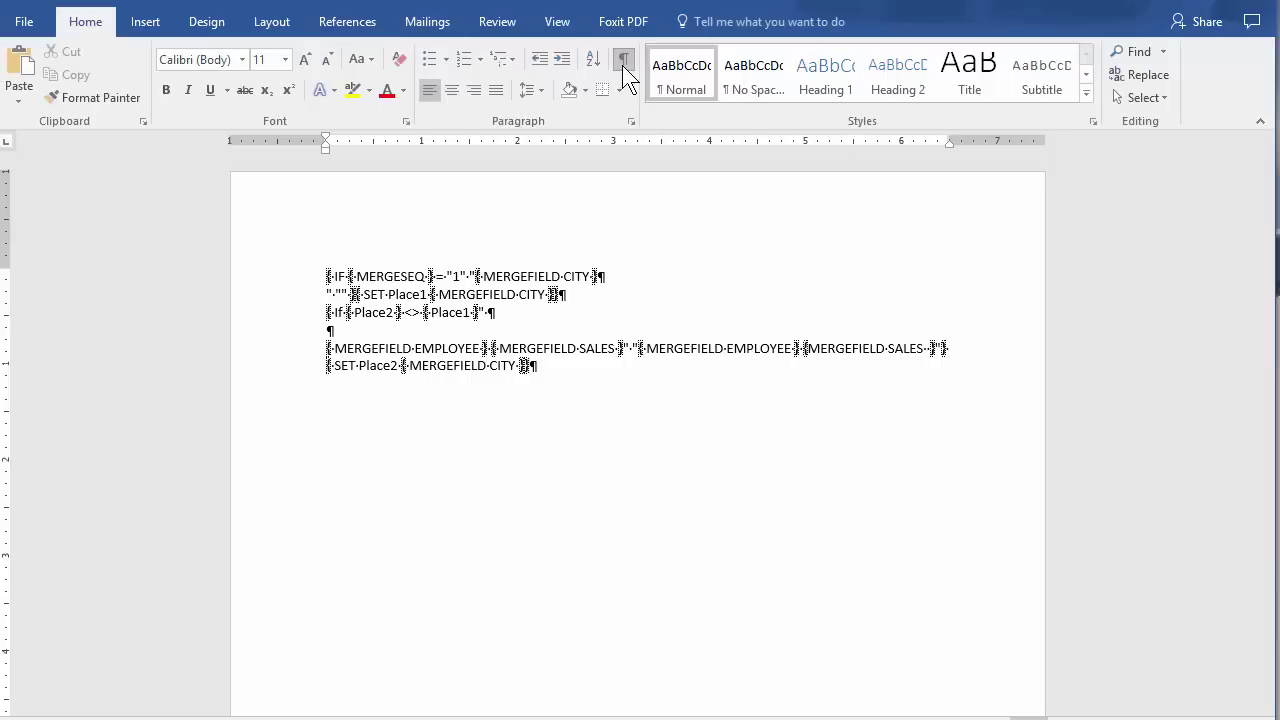
pyautogui.click(622, 65)
pyautogui.click(427, 22)
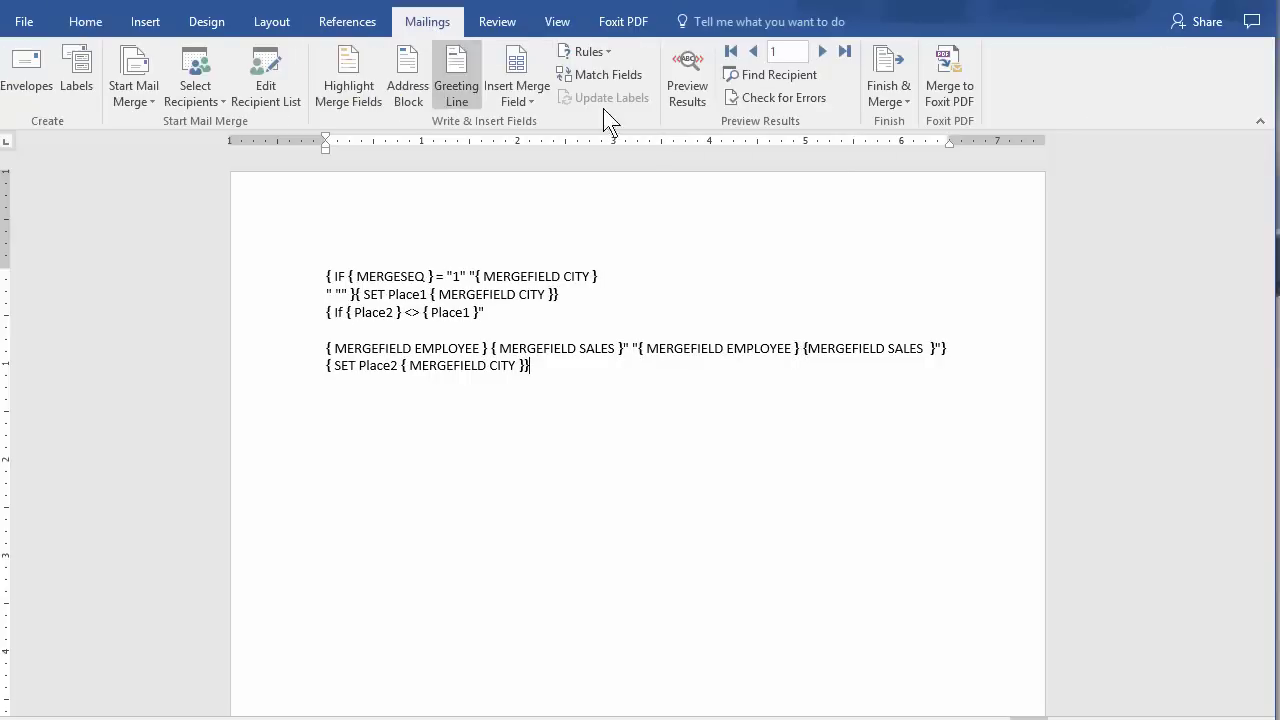
pyautogui.click(700, 78)
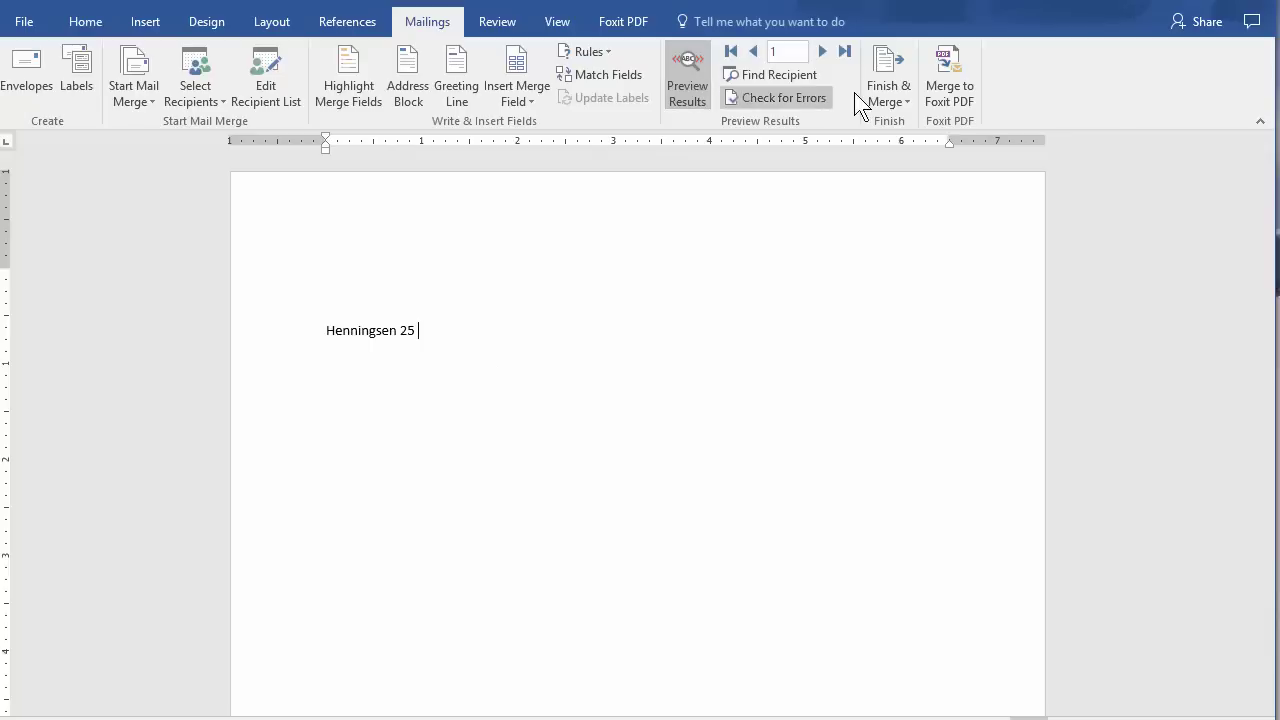
# Merge all records into a new Directory1 document, review it, and close it without saving.
pyautogui.click(895, 80)
pyautogui.click(911, 124)
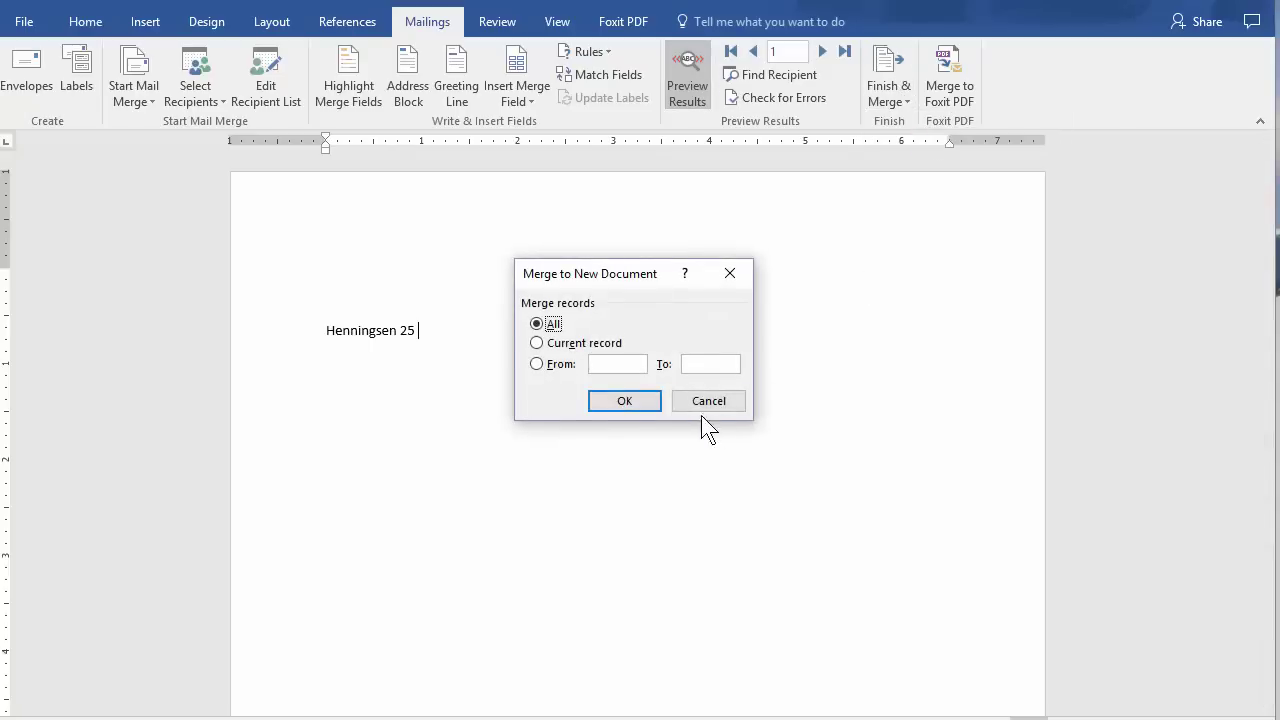
pyautogui.click(625, 402)
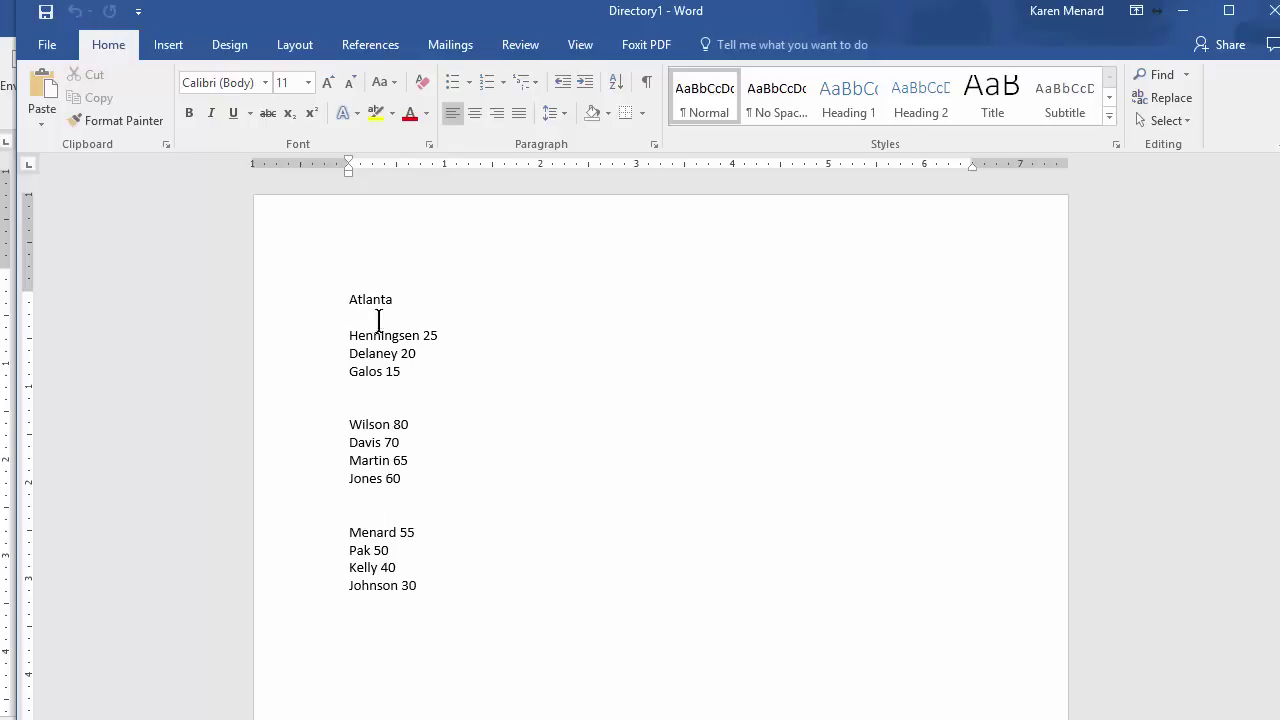
pyautogui.scroll(-7, 433, 405)
pyautogui.scroll(7, 483, 409)
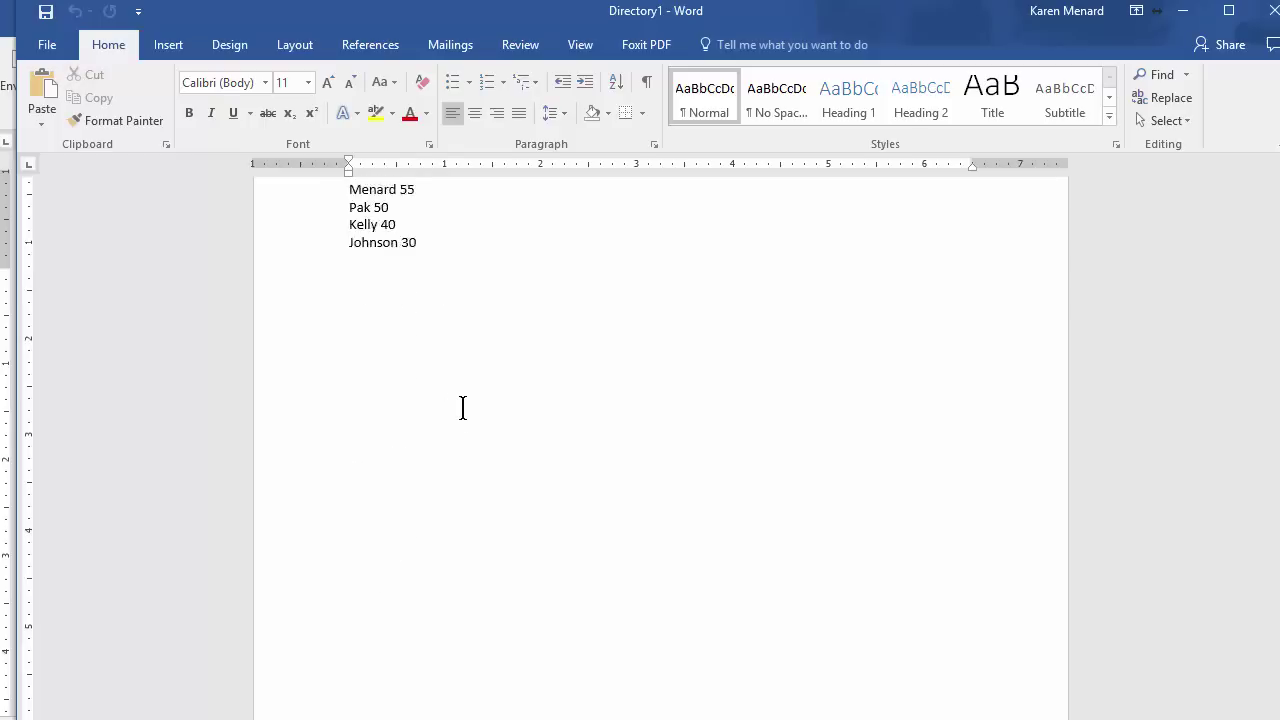
pyautogui.click(1266, 12)
pyautogui.click(567, 445)
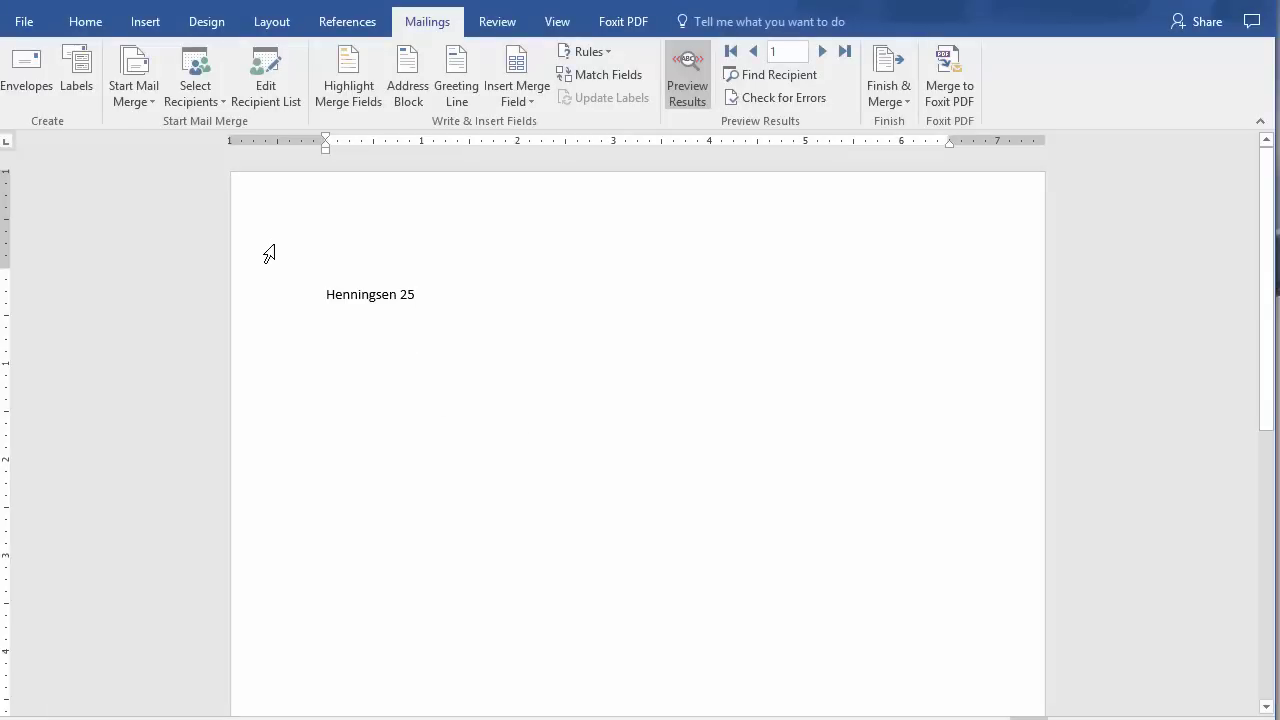
# Toggle the merge fields back to show their field codes.
pyautogui.click(254, 343)
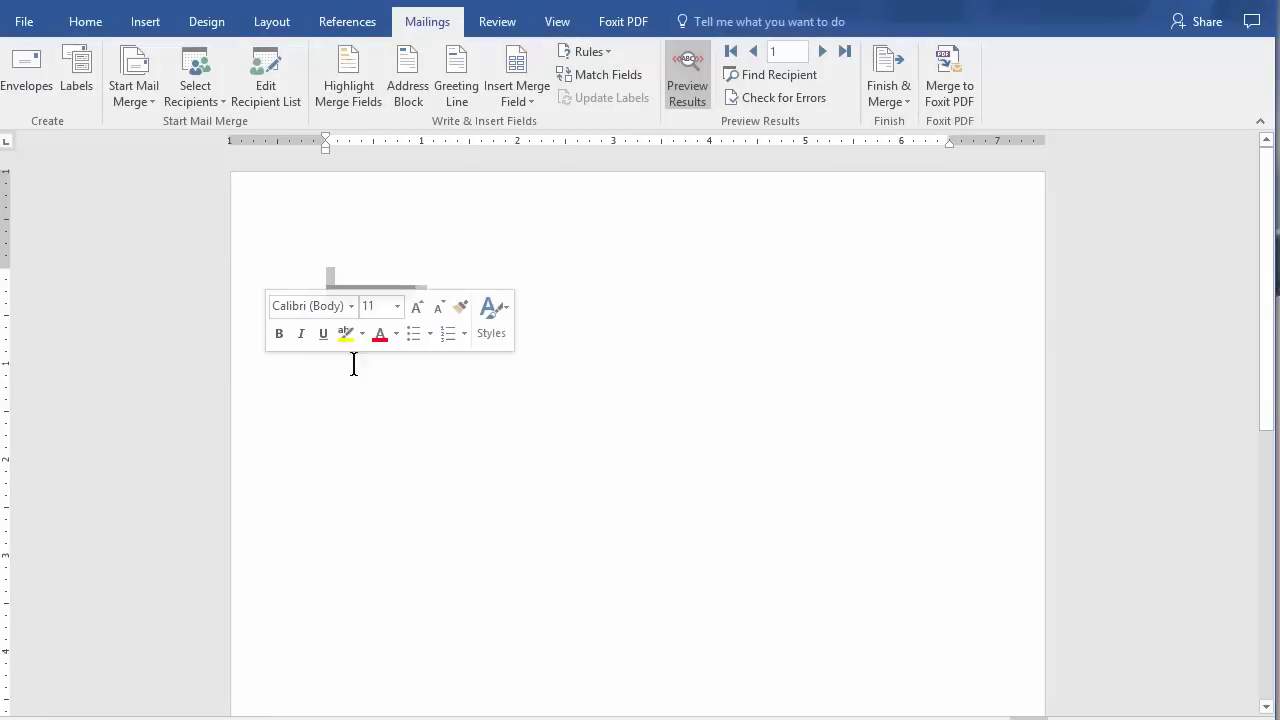
pyautogui.rightClick(331, 280)
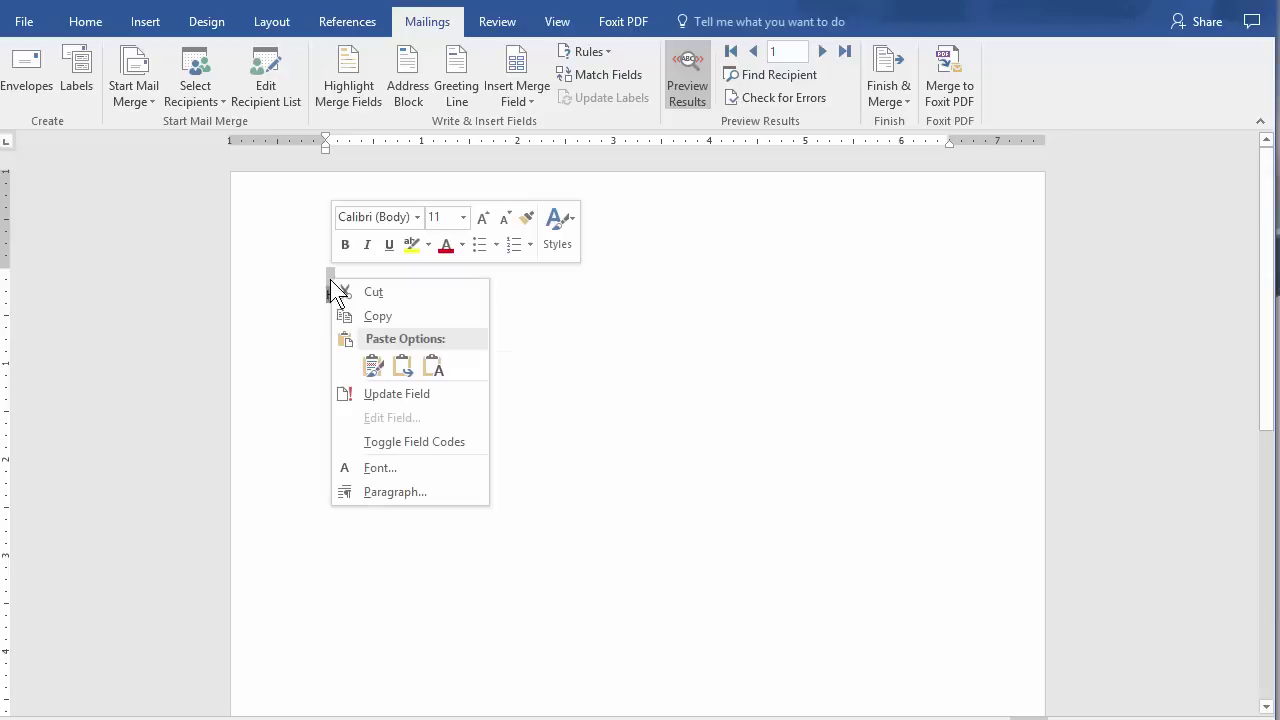
pyautogui.click(399, 443)
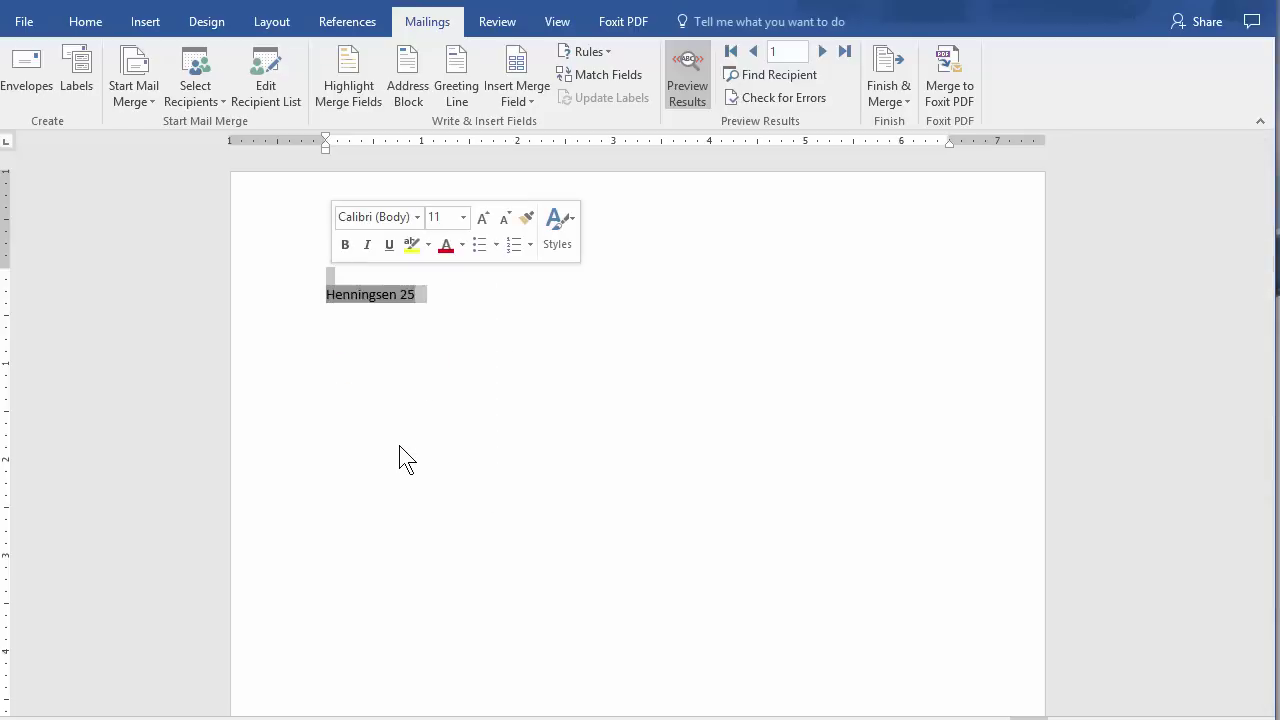
pyautogui.click(426, 290)
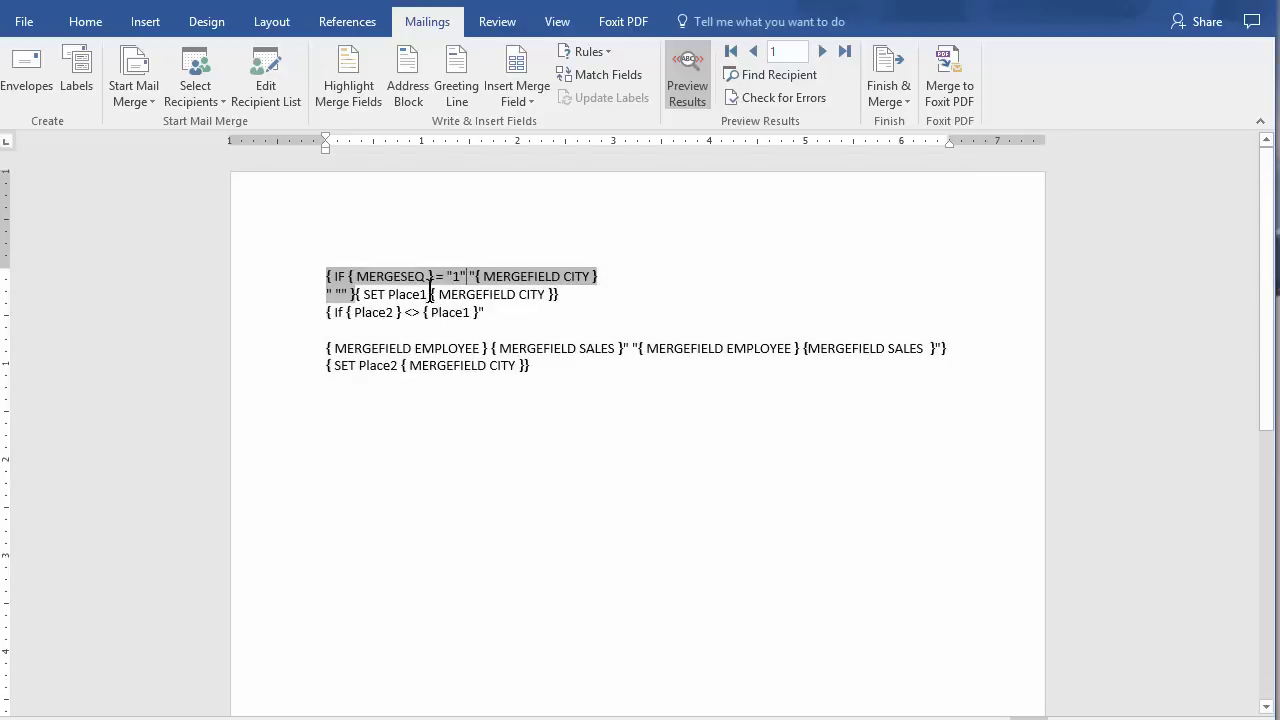
pyautogui.click(345, 437)
# Copy the Microsoft Support example field codes from Chrome and paste them below the existing codes.
pyautogui.hotkey('alt', 'Tab')
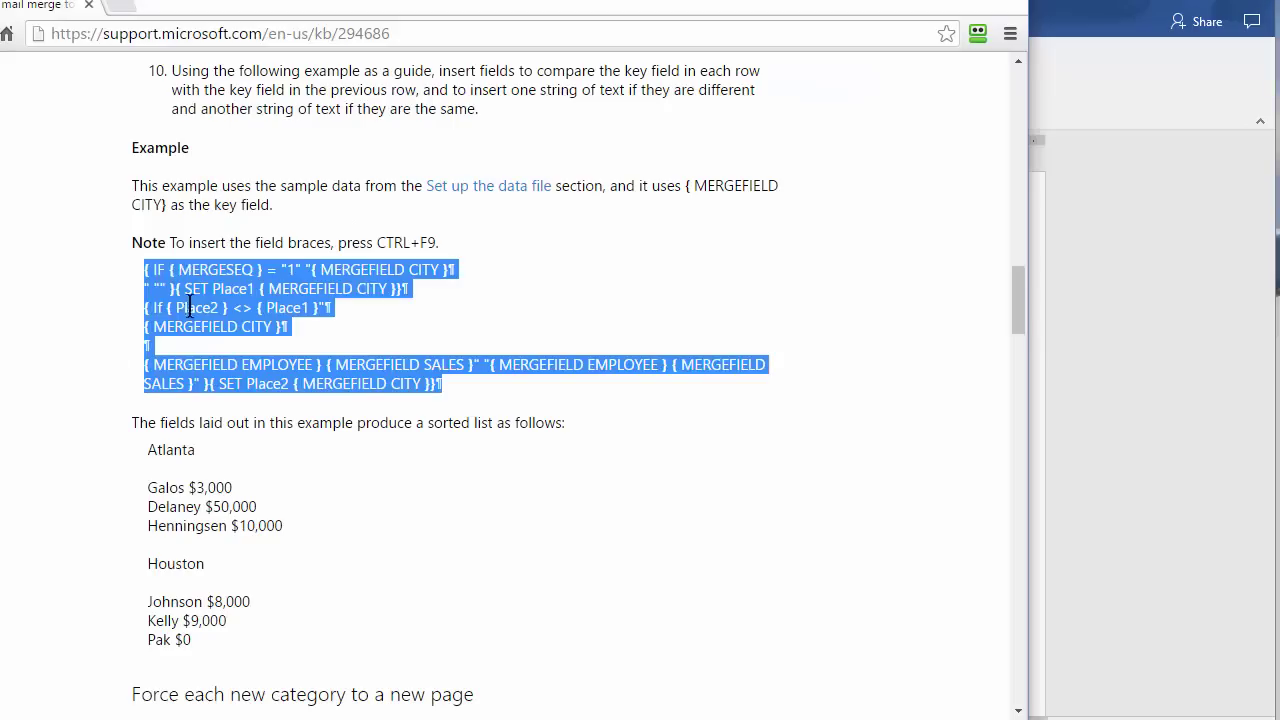
pyautogui.rightClick(194, 306)
pyautogui.click(224, 318)
pyautogui.click(1134, 230)
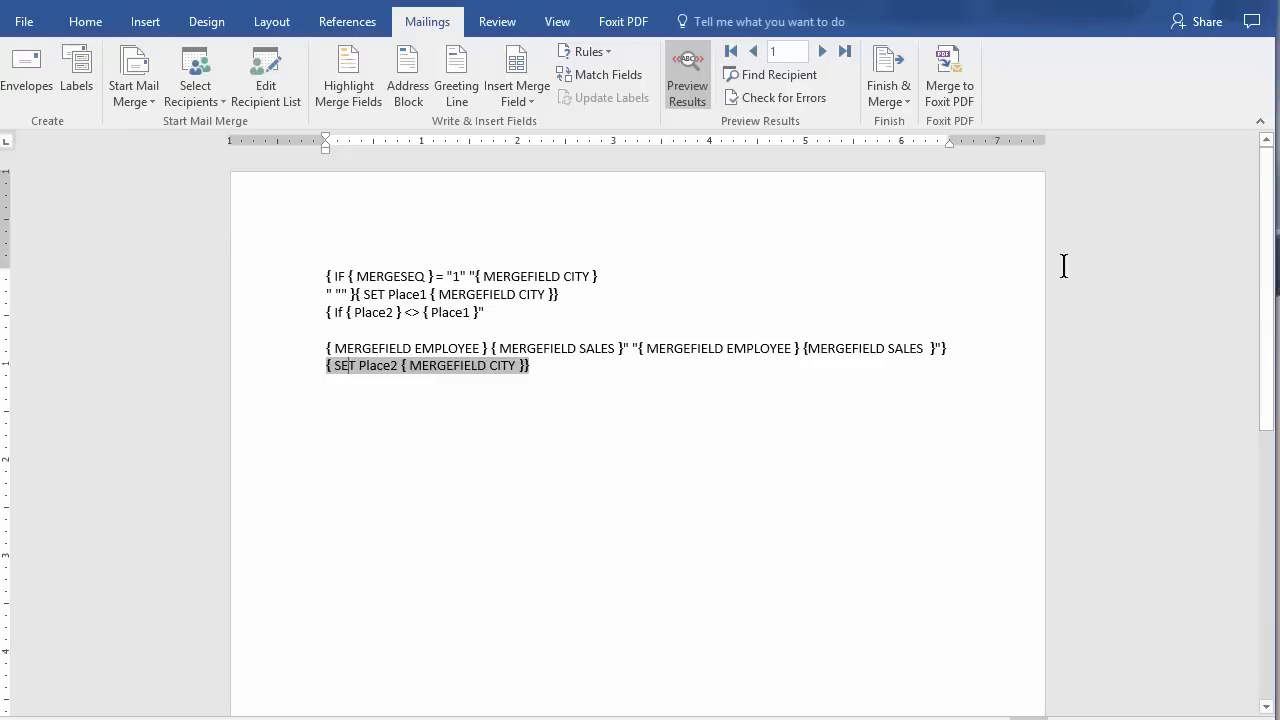
pyautogui.moveTo(541, 352); pyautogui.dragTo(543, 391)
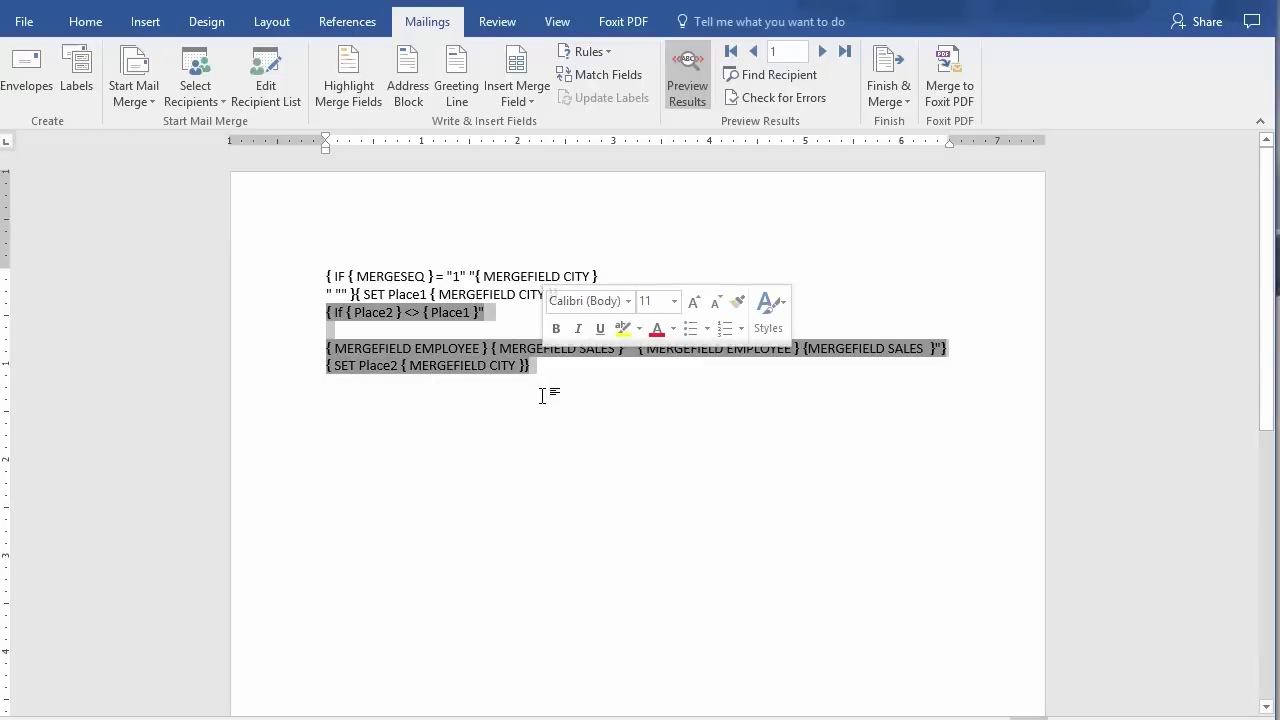
pyautogui.click(543, 369)
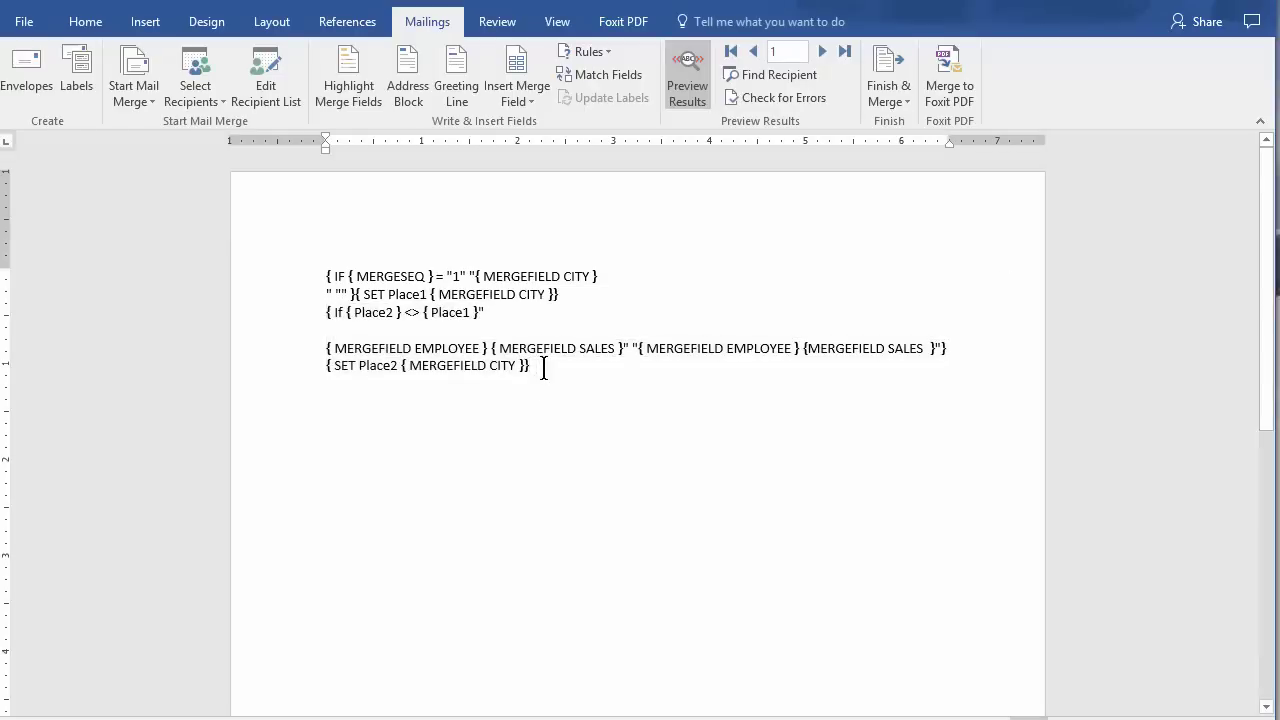
pyautogui.press('Return')
pyautogui.press('Return')
pyautogui.hotkey('ctrl', 'v')
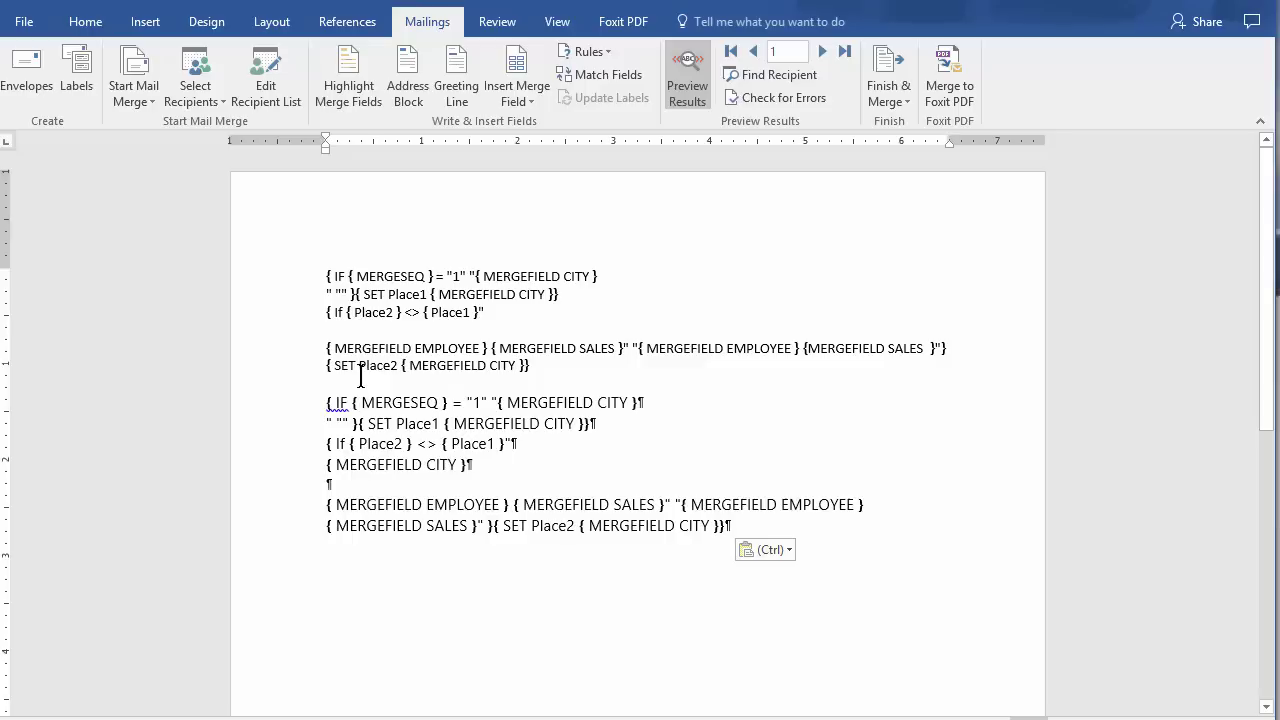
# Insert { MERGEFIELD CITY } on a new line after the If line, then delete the re-pasted example block.
pyautogui.click(491, 318)
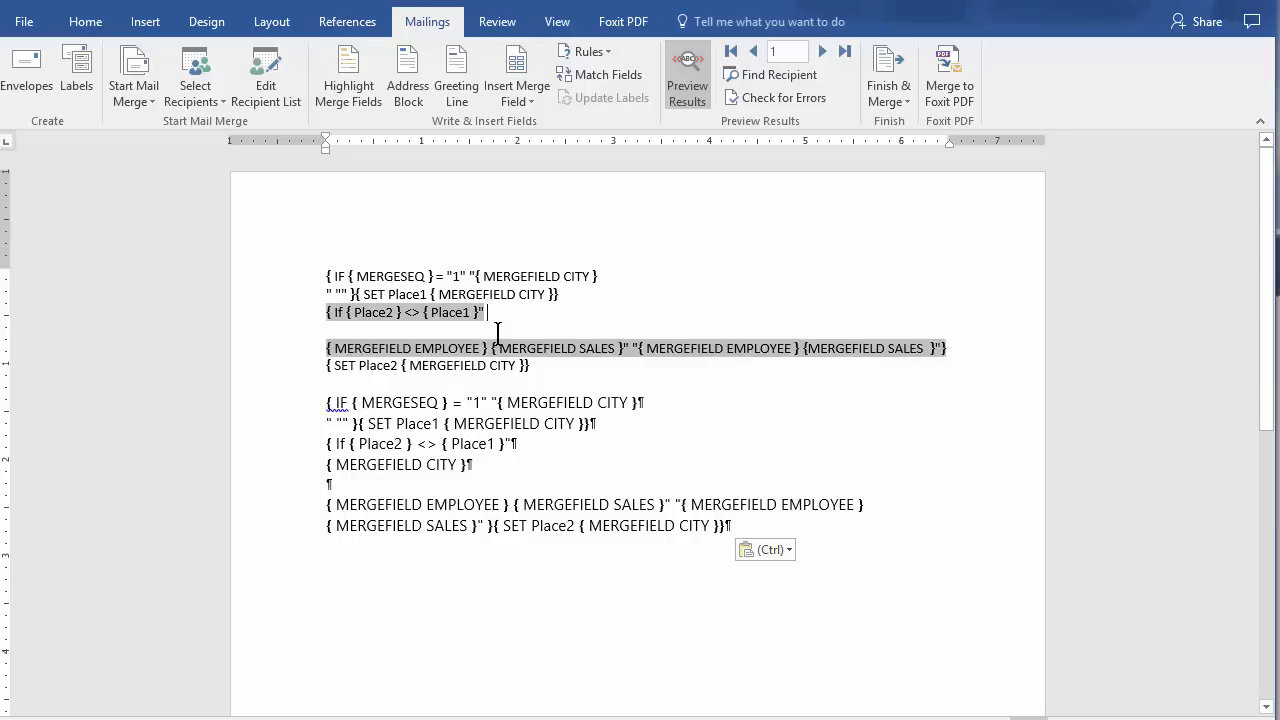
pyautogui.press('Return')
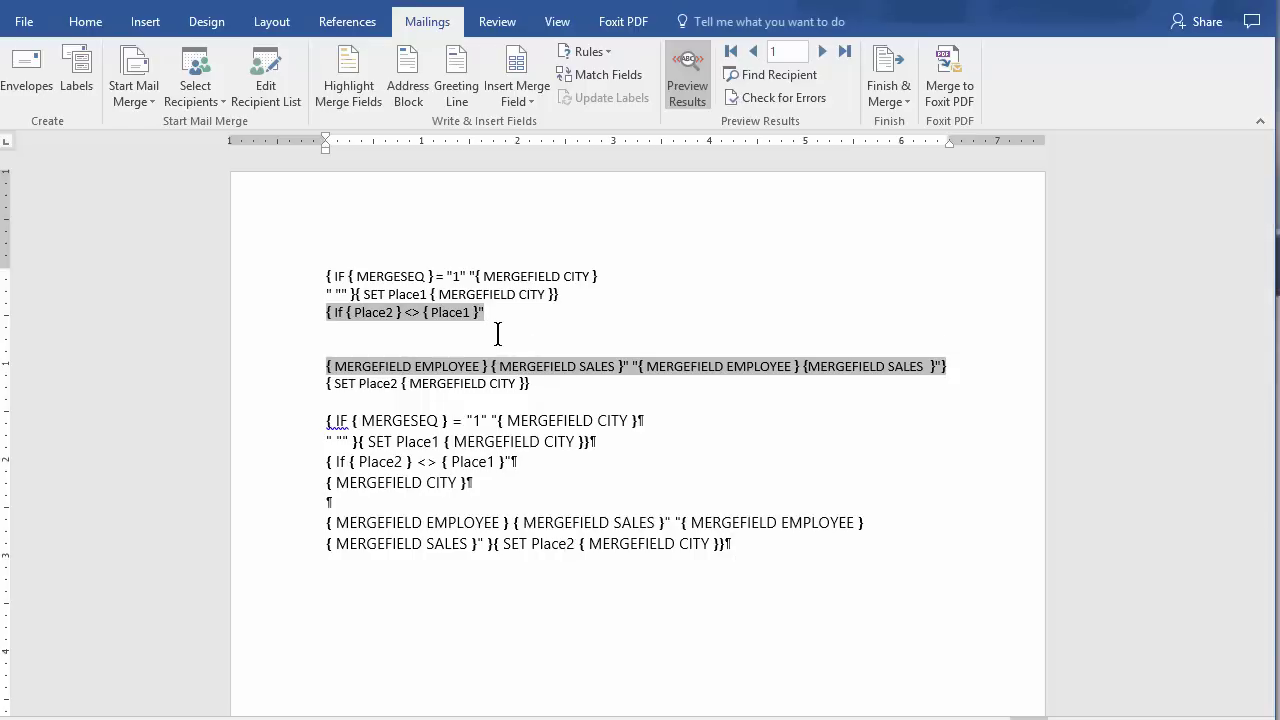
pyautogui.hotkey('ctrl', 'F9')
pyautogui.write('MERGE')
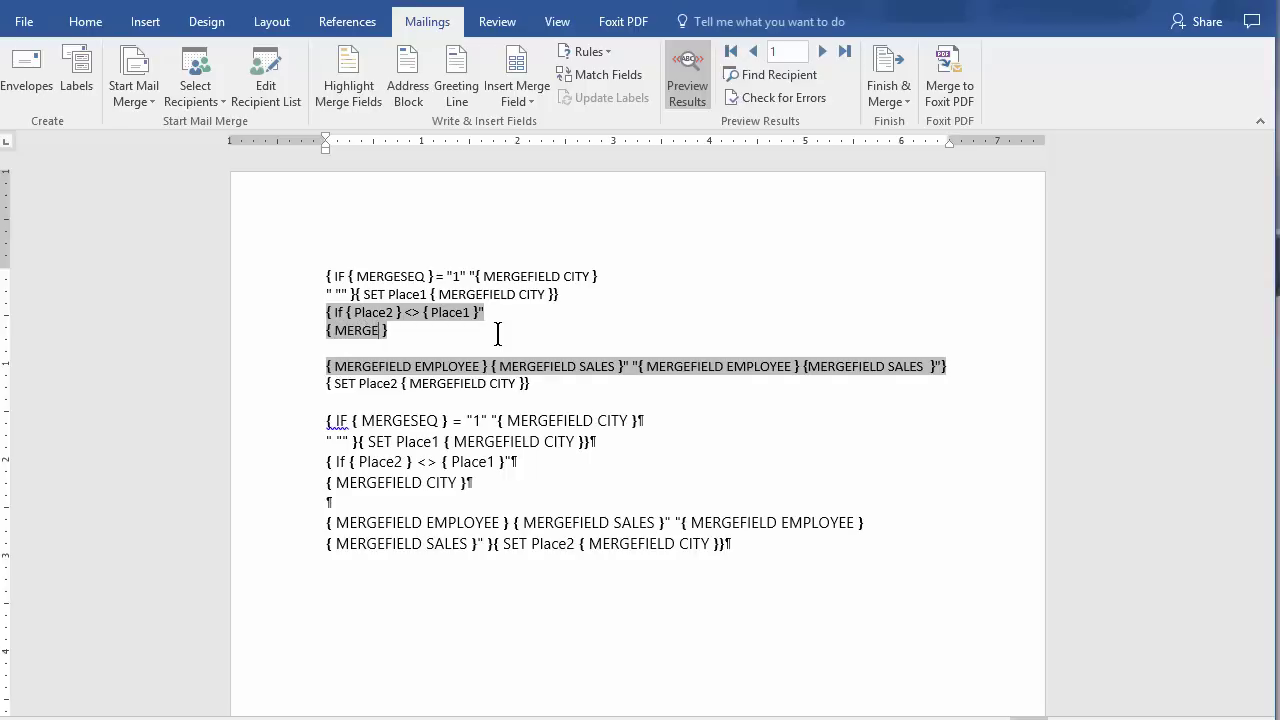
pyautogui.write('FIELD CITY')
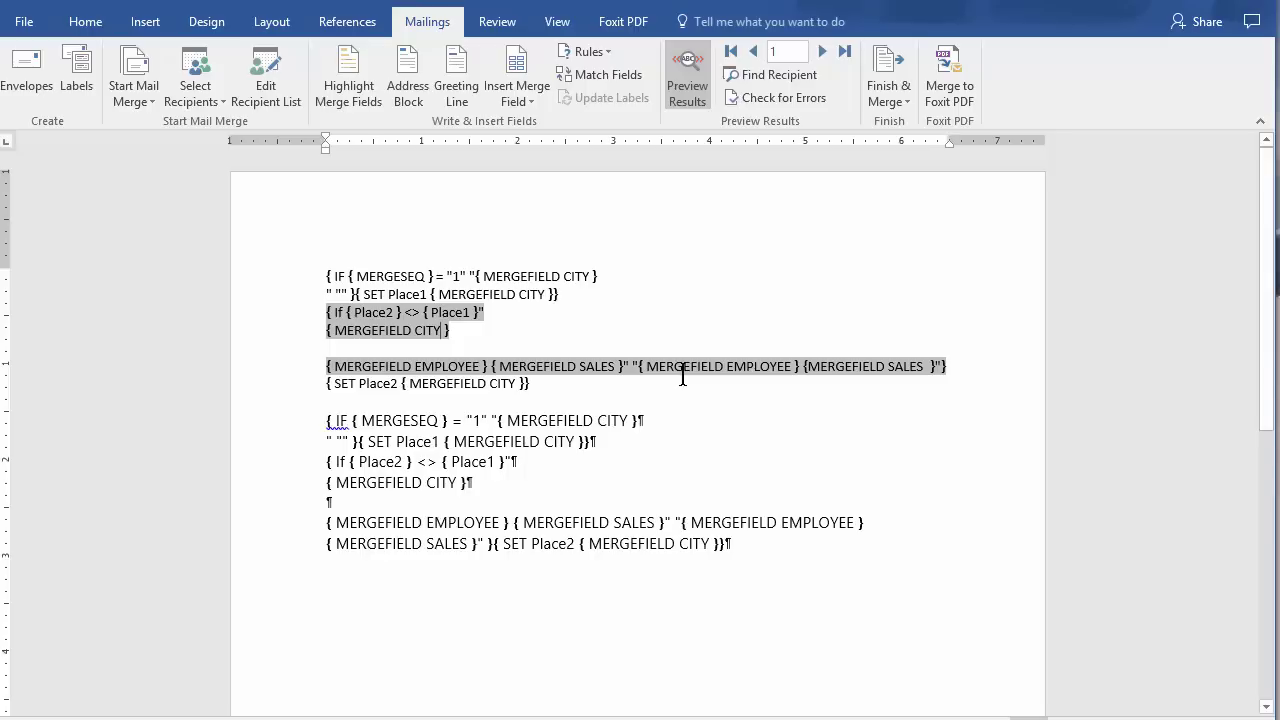
pyautogui.moveTo(310, 421); pyautogui.dragTo(315, 570)
pyautogui.press('Delete')
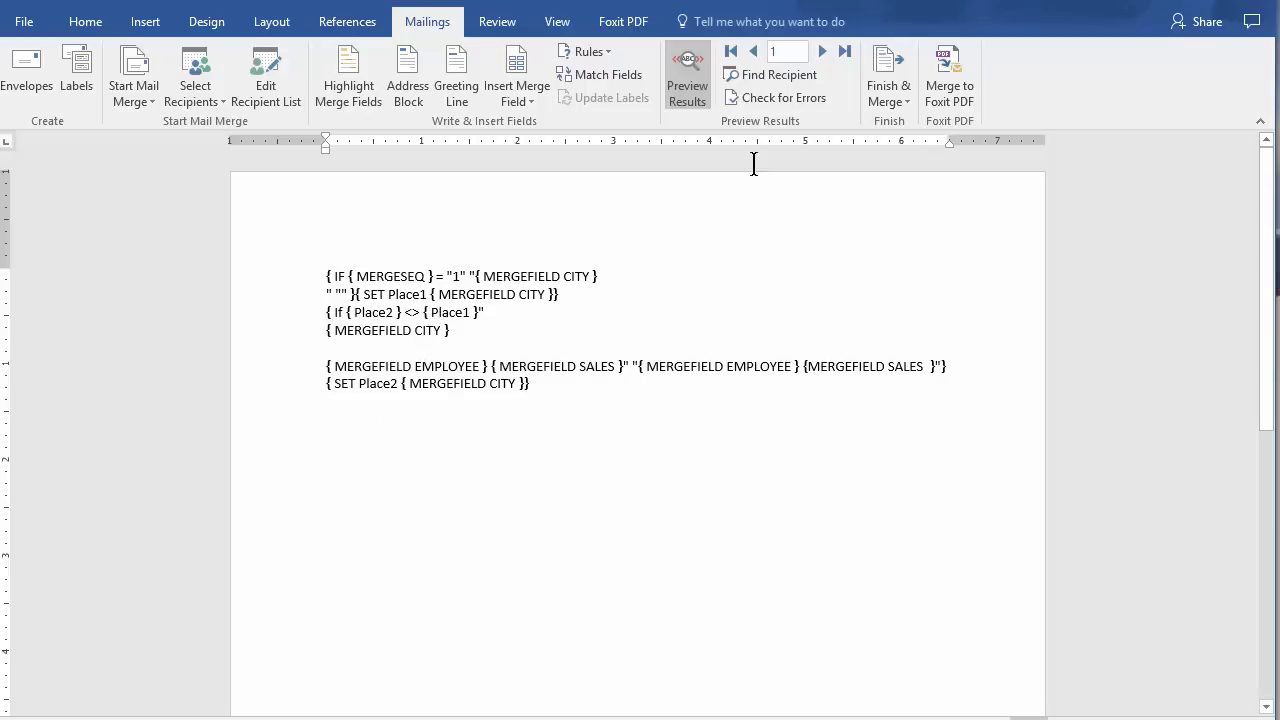
pyautogui.click(888, 75)
pyautogui.click(900, 120)
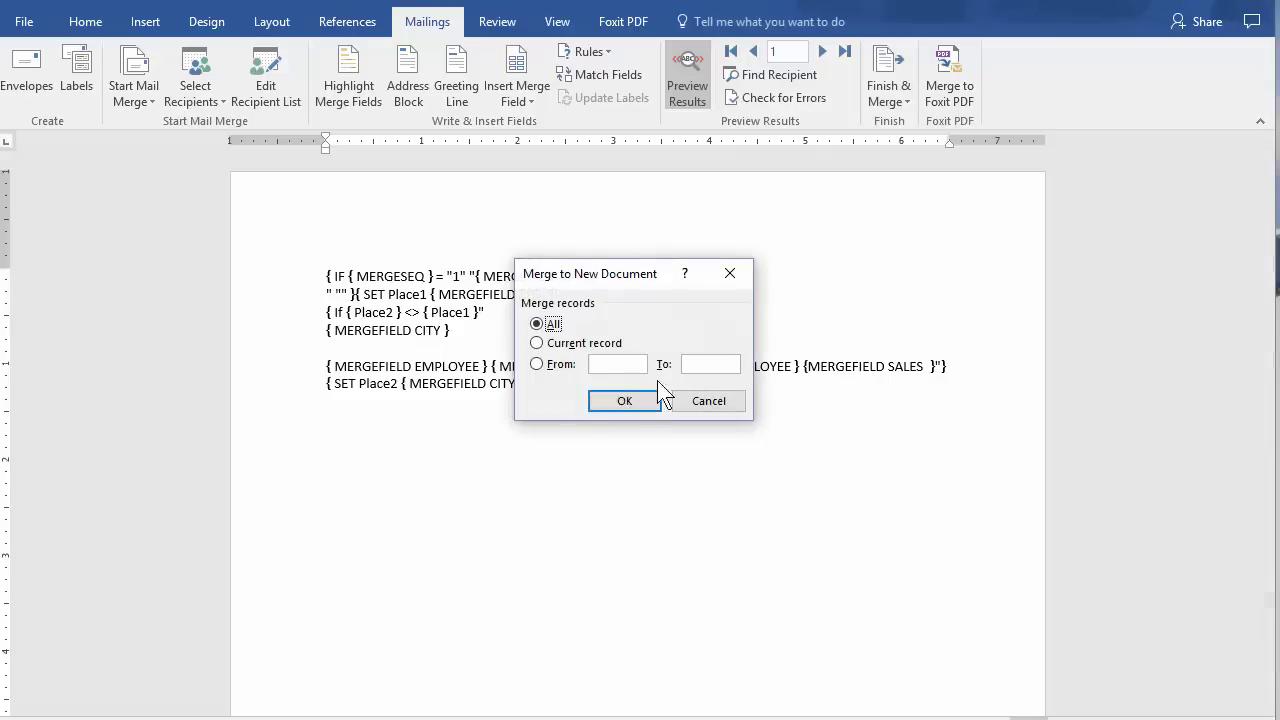
pyautogui.click(633, 396)
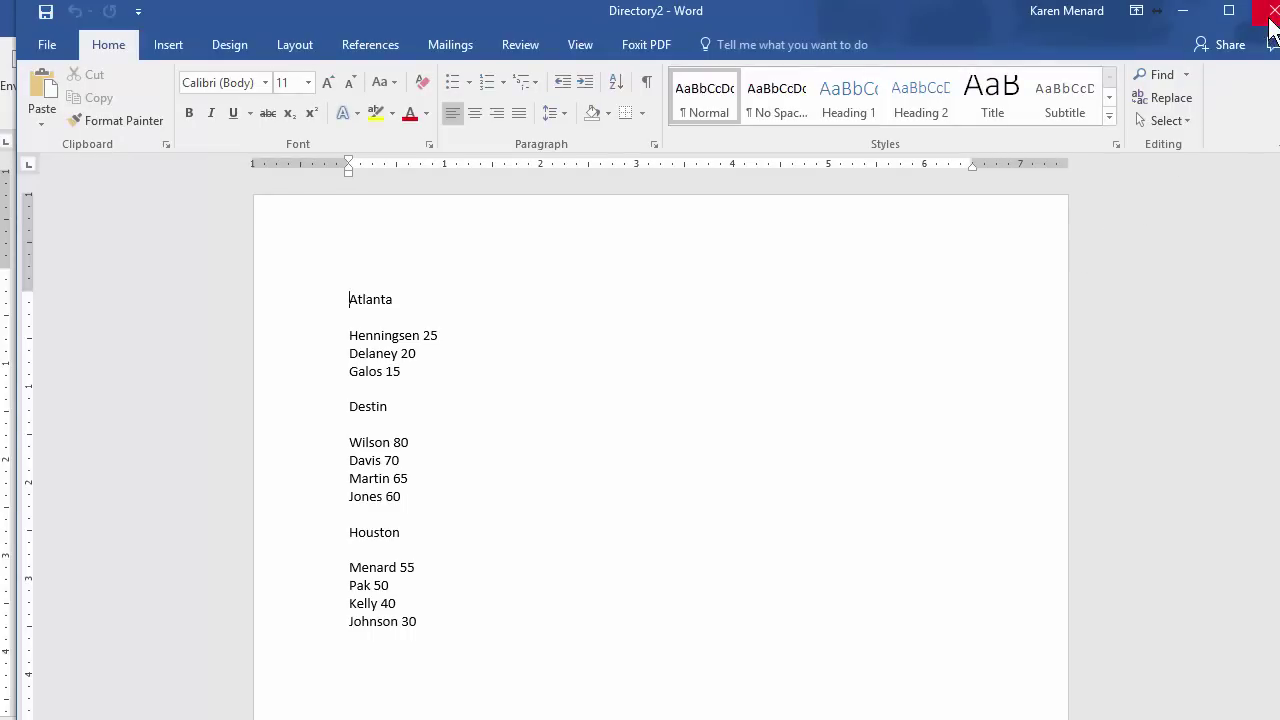
pyautogui.click(560, 442)
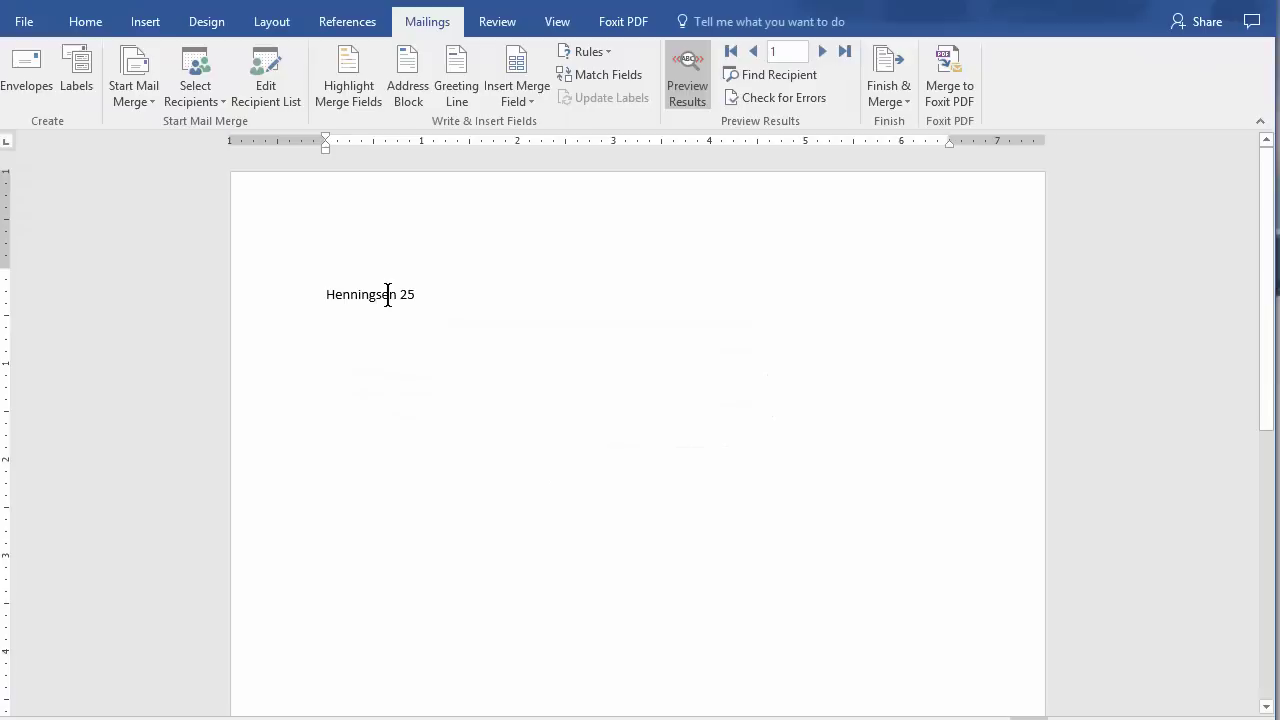
pyautogui.moveTo(290, 248); pyautogui.dragTo(297, 377)
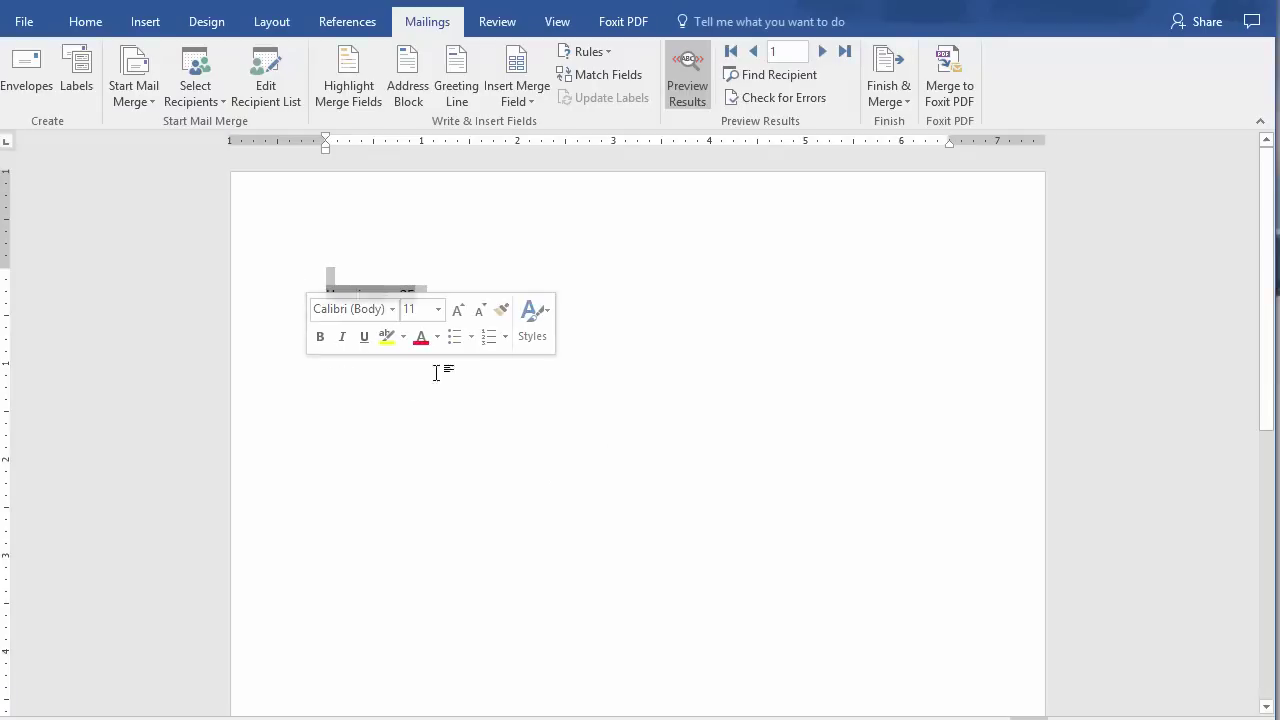
pyautogui.rightClick(392, 289)
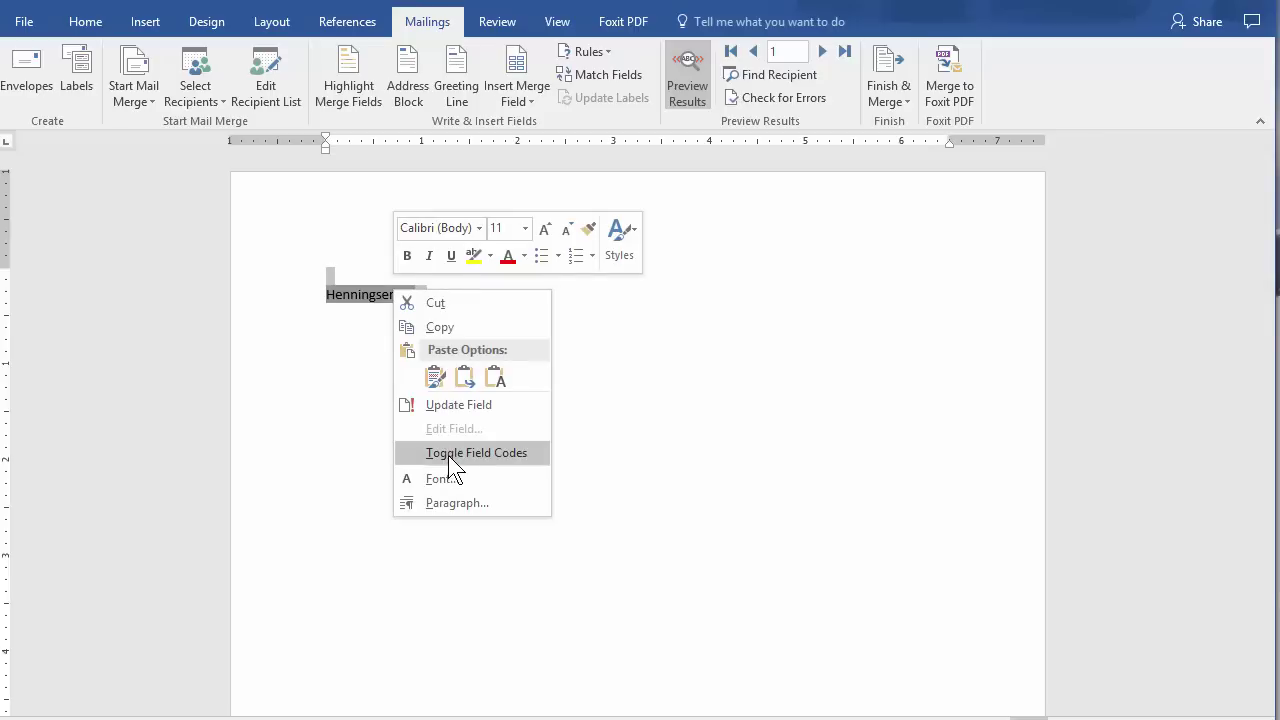
pyautogui.click(448, 455)
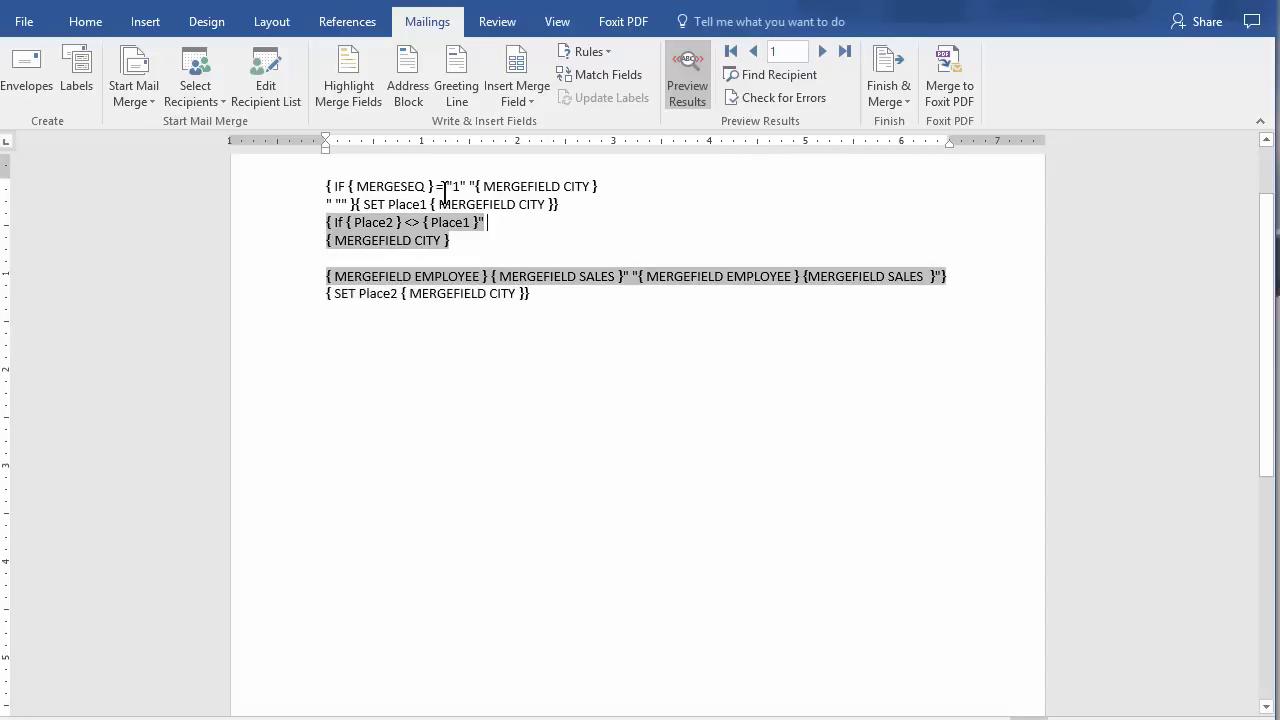
# Insert a page break before the MERGEFIELD CITY line.
pyautogui.click(271, 24)
pyautogui.click(270, 53)
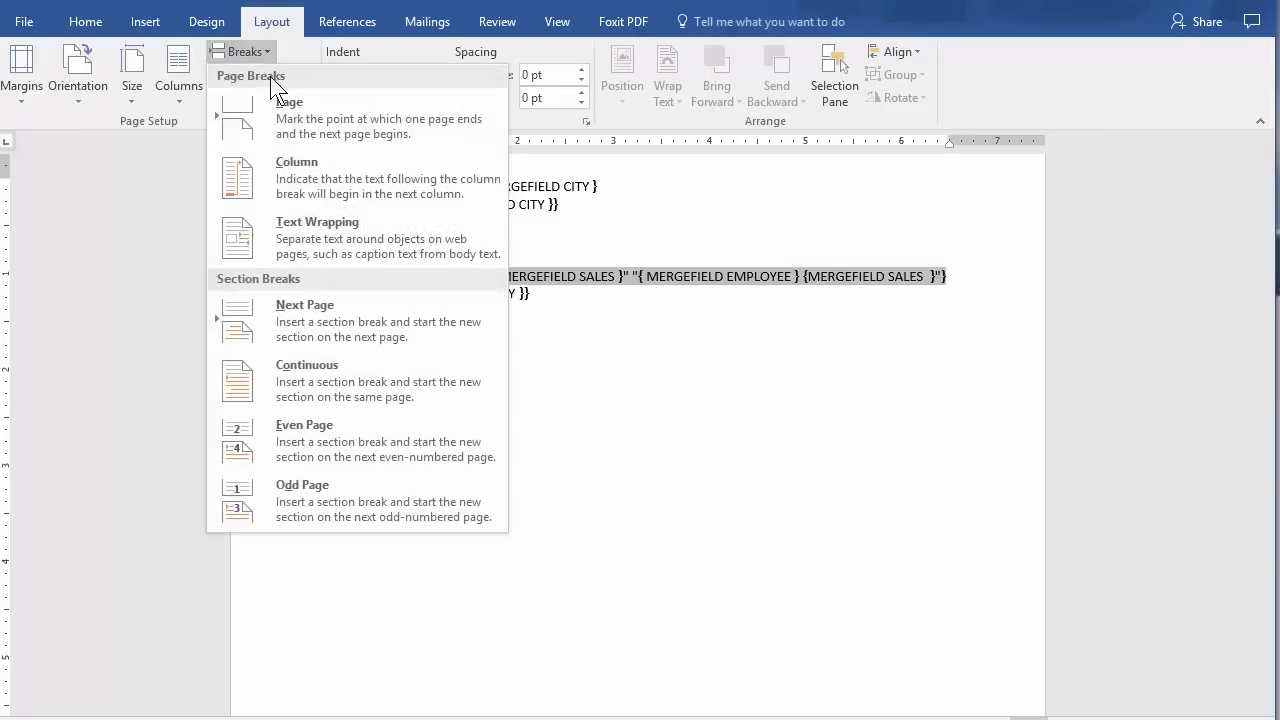
pyautogui.click(330, 138)
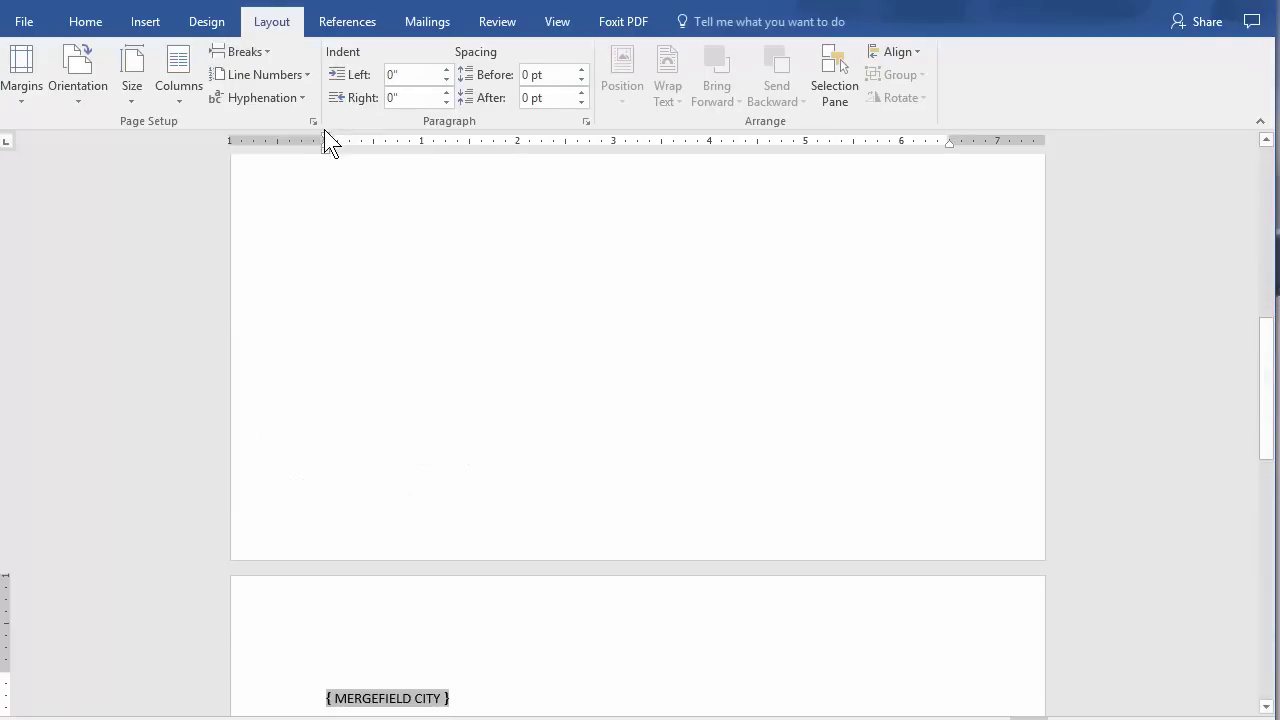
# Merge all records into Directory3, check the Atlanta, Destin and Houston lists, and close it unsaved.
pyautogui.click(430, 22)
pyautogui.click(909, 85)
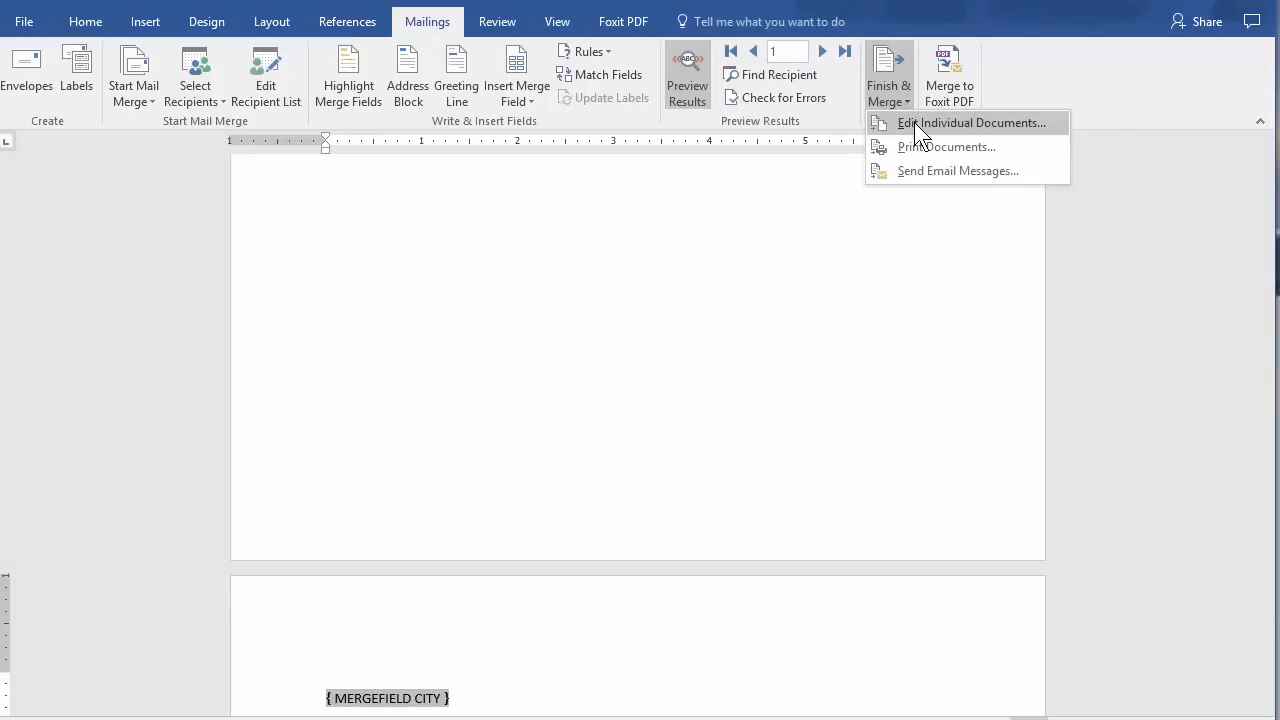
pyautogui.click(914, 122)
pyautogui.click(641, 402)
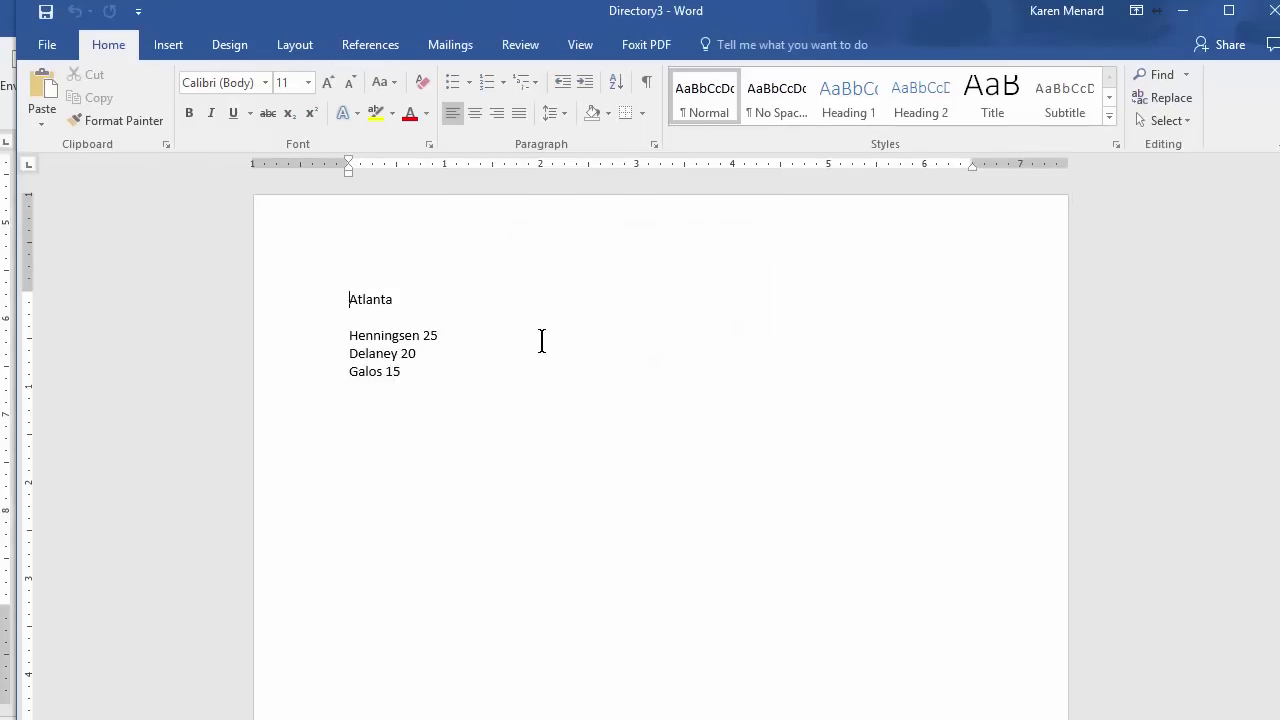
pyautogui.scroll(-15, 459, 305)
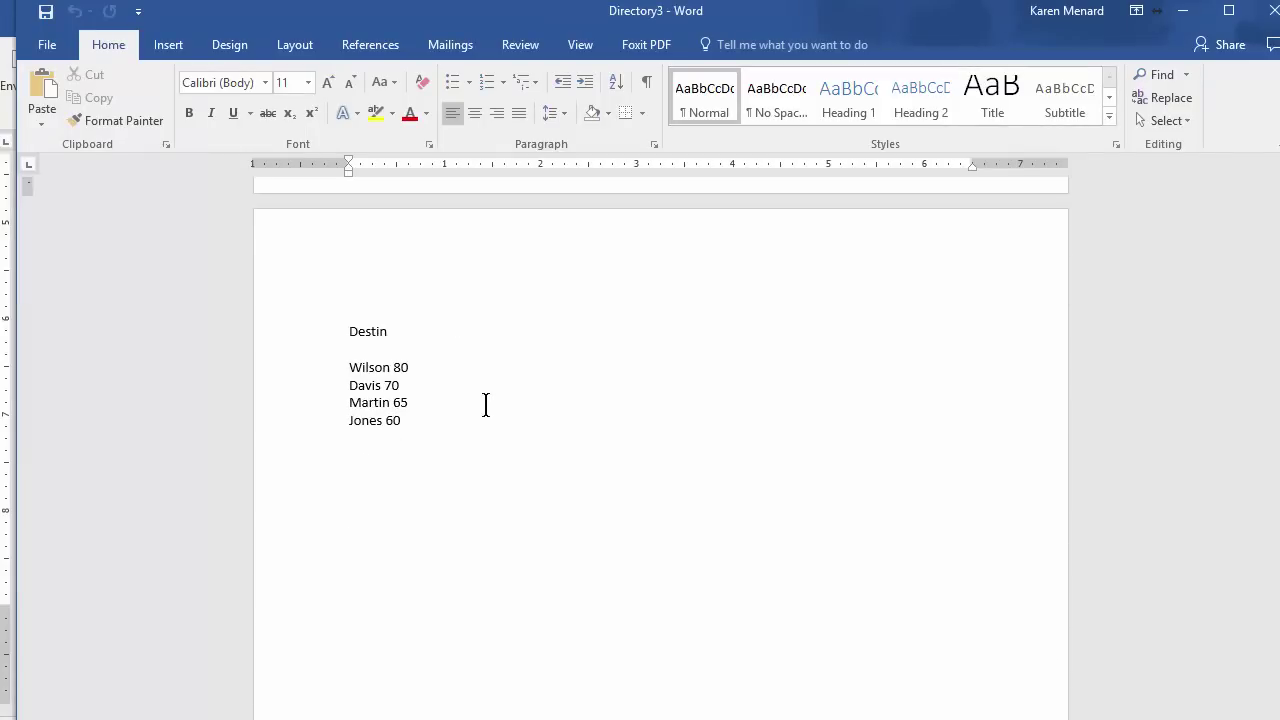
pyautogui.scroll(3, 526, 383)
pyautogui.scroll(-10, 551, 389)
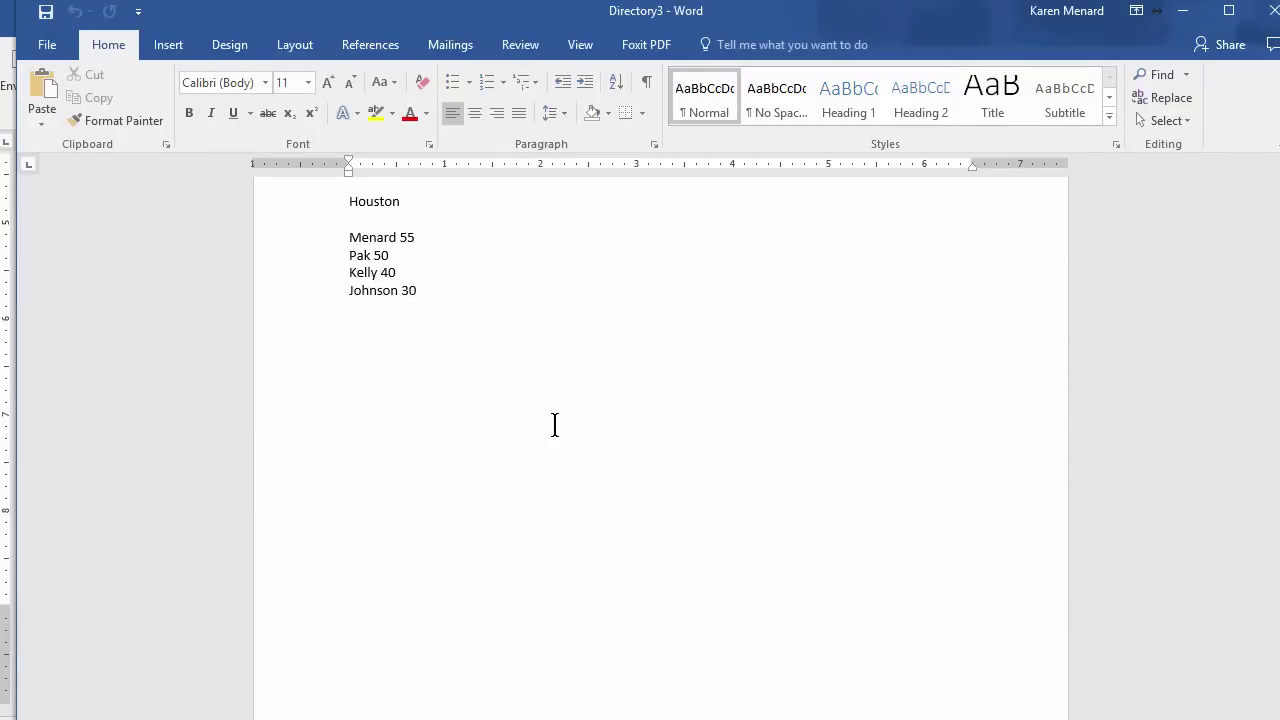
pyautogui.scroll(5, 571, 411)
pyautogui.click(1272, 12)
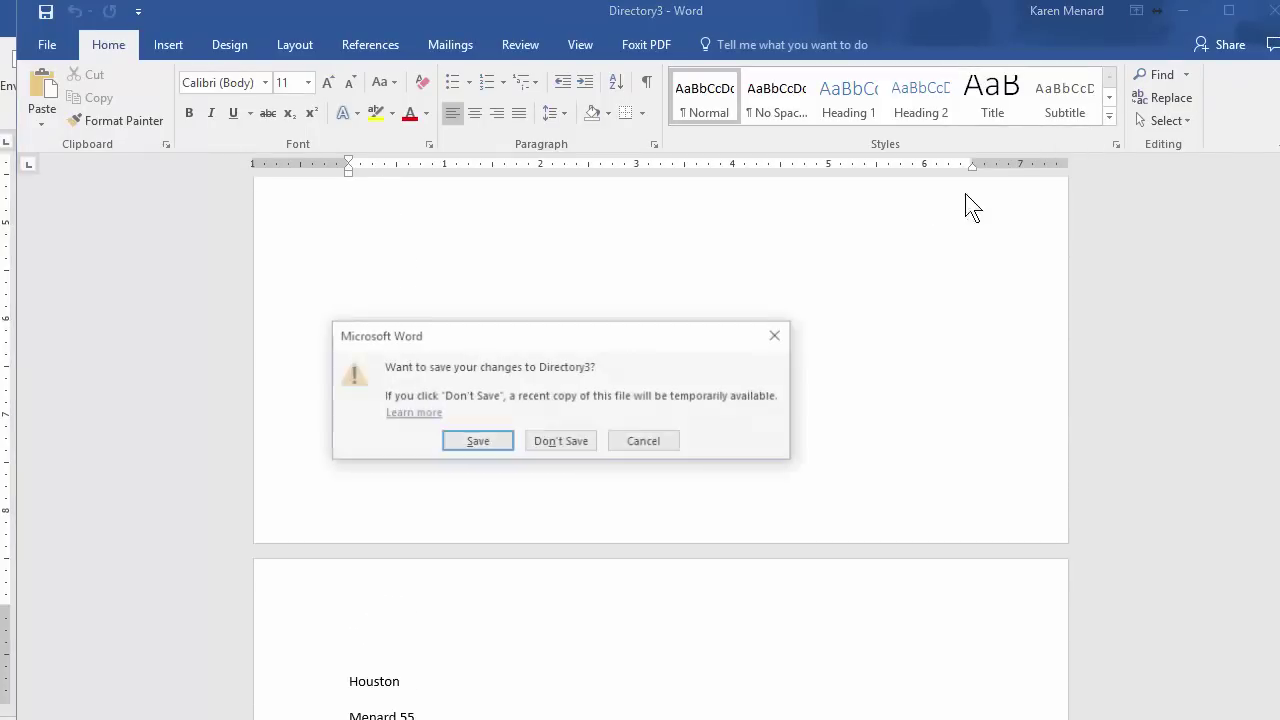
pyautogui.click(567, 440)
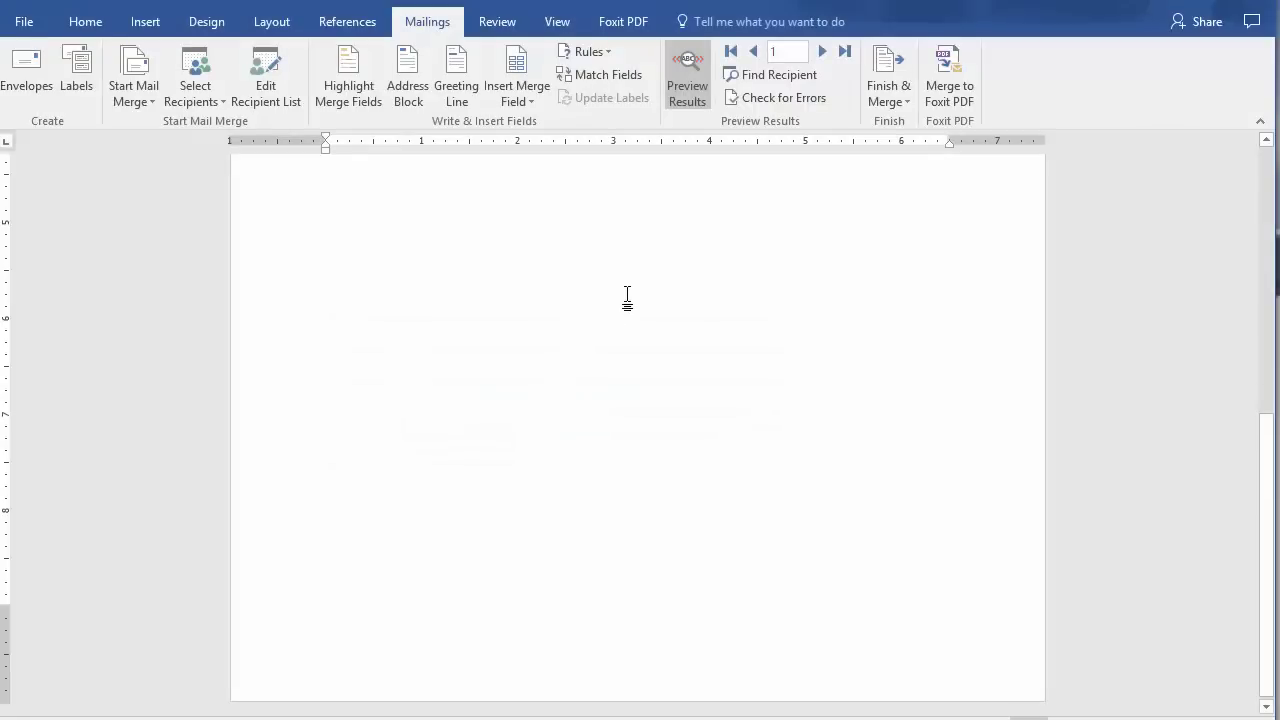
# Show field codes again and delete the page break so { MERGEFIELD CITY } sits under the If line.
pyautogui.scroll(10, 650, 250)
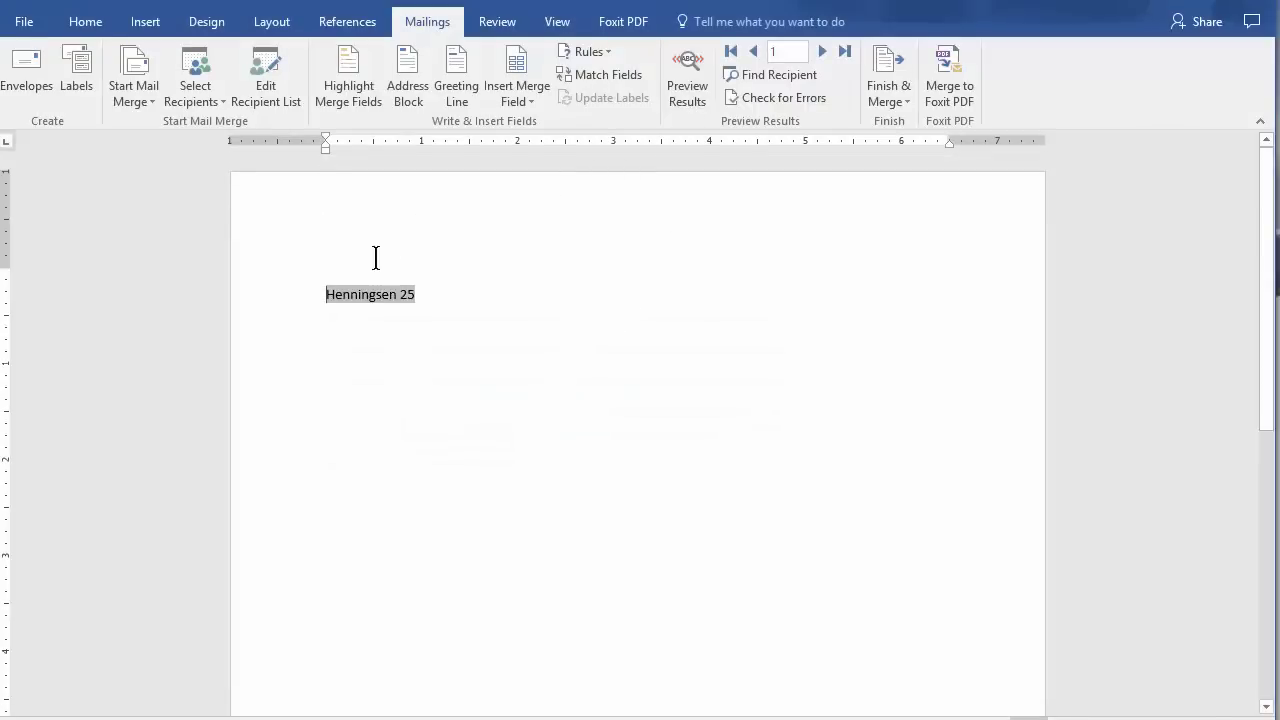
pyautogui.moveTo(274, 254); pyautogui.dragTo(334, 307)
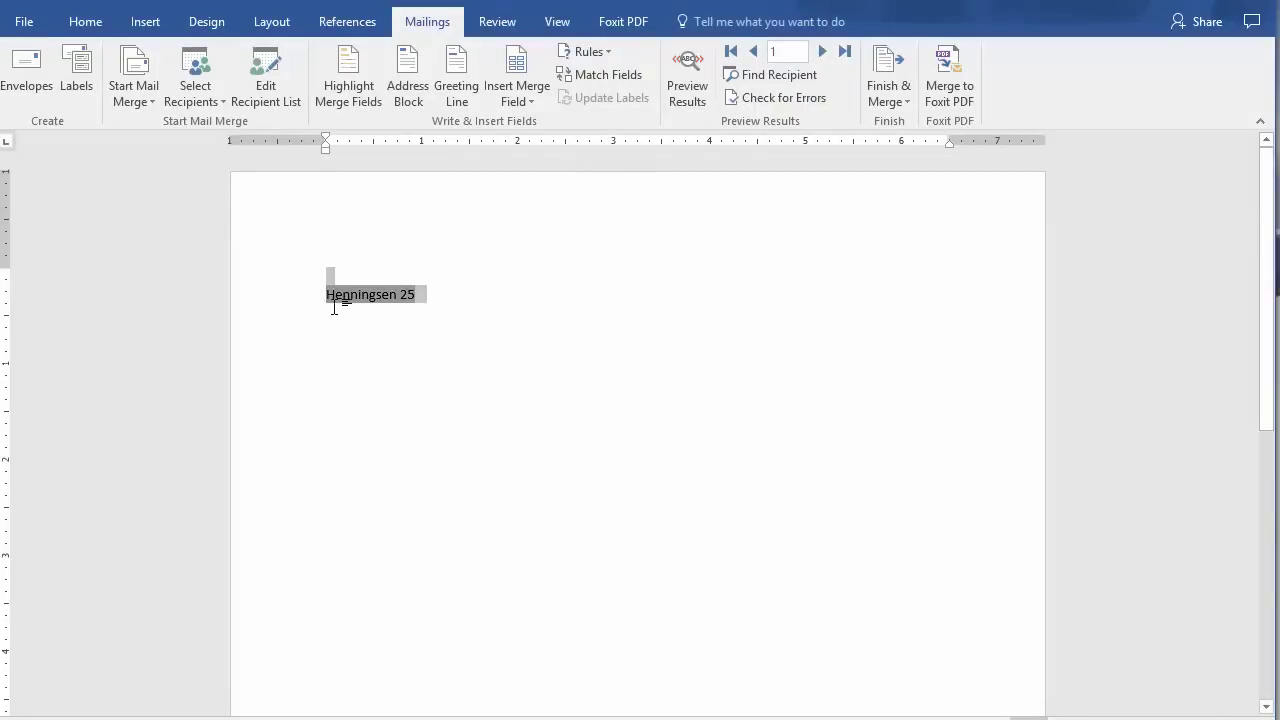
pyautogui.rightClick(340, 298)
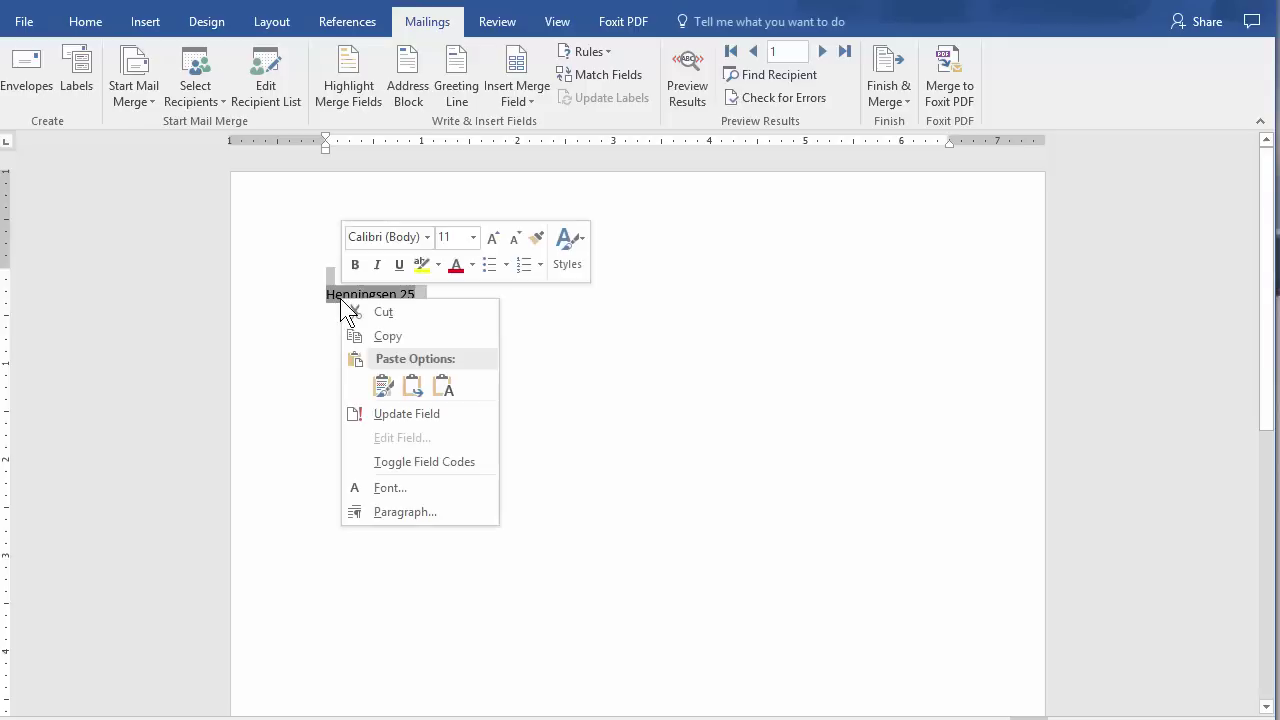
pyautogui.click(400, 460)
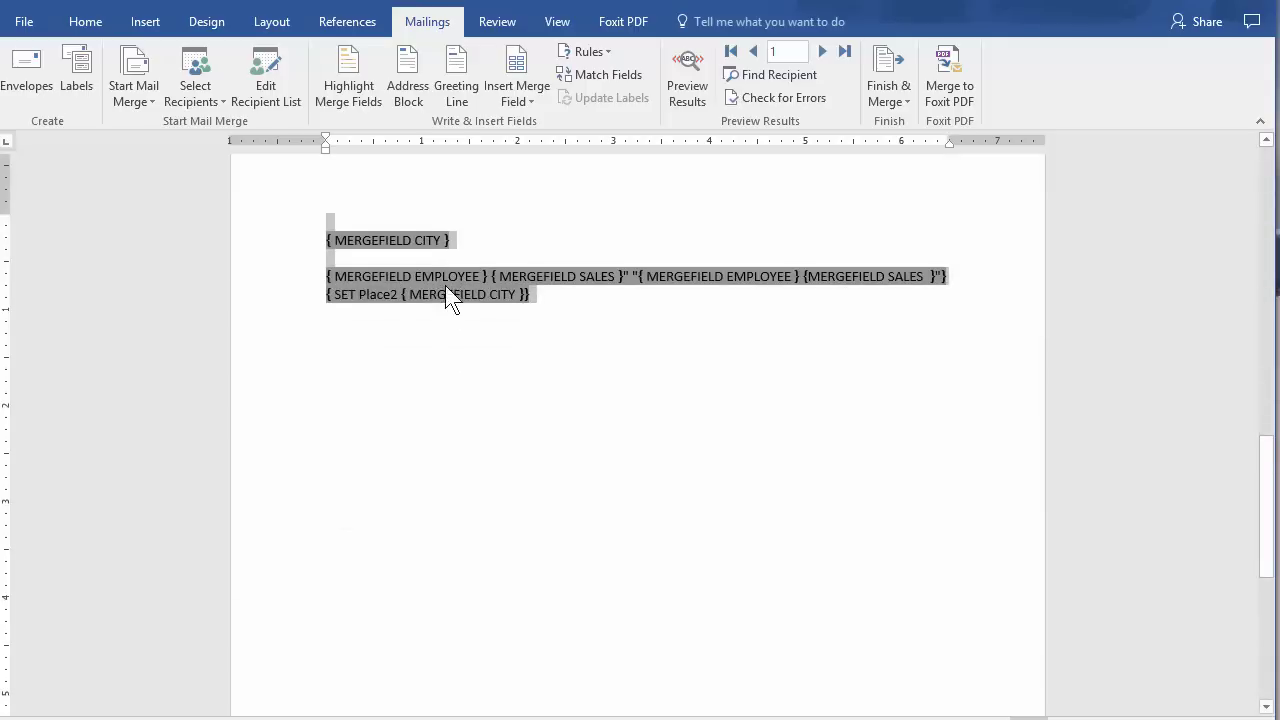
pyautogui.click(495, 316)
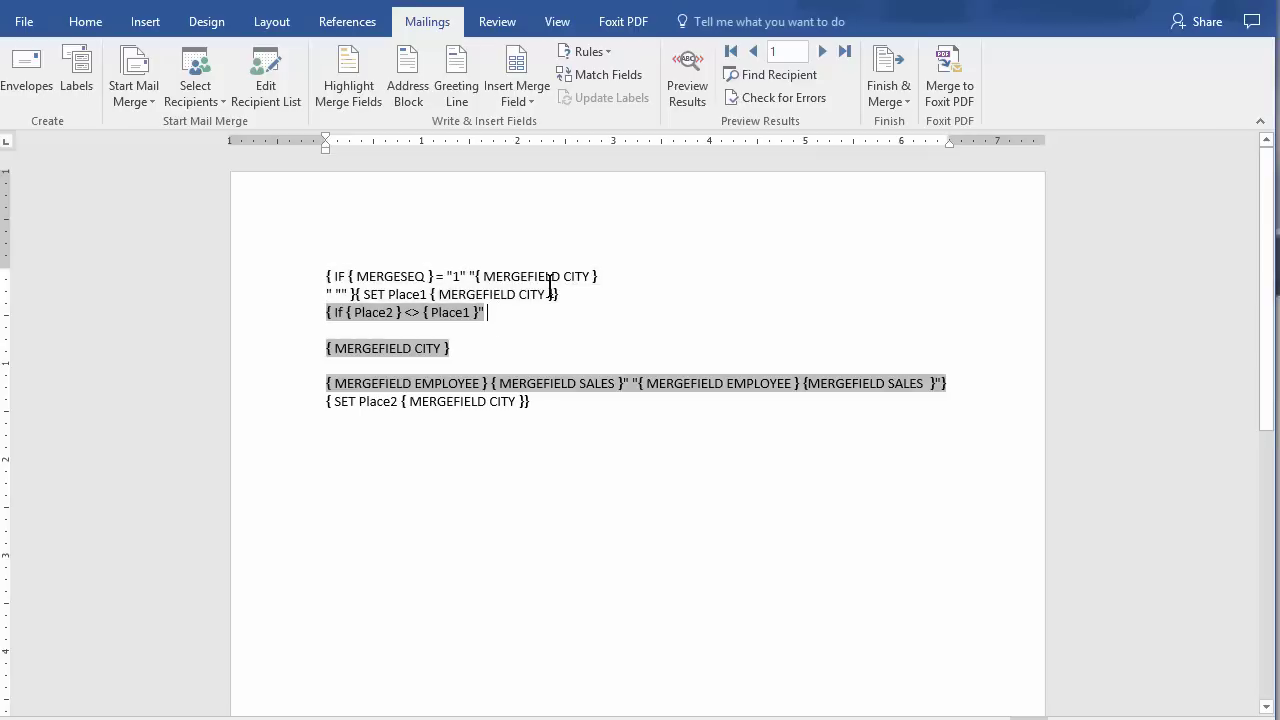
pyautogui.press('Delete')
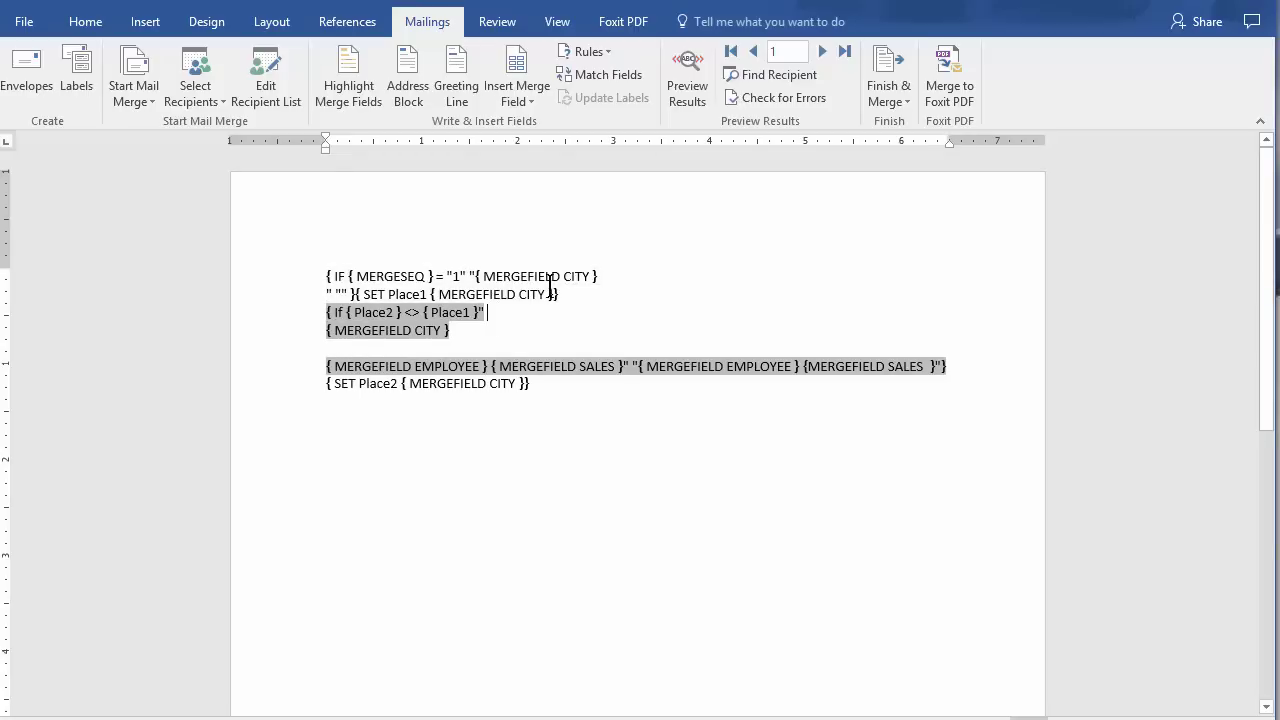